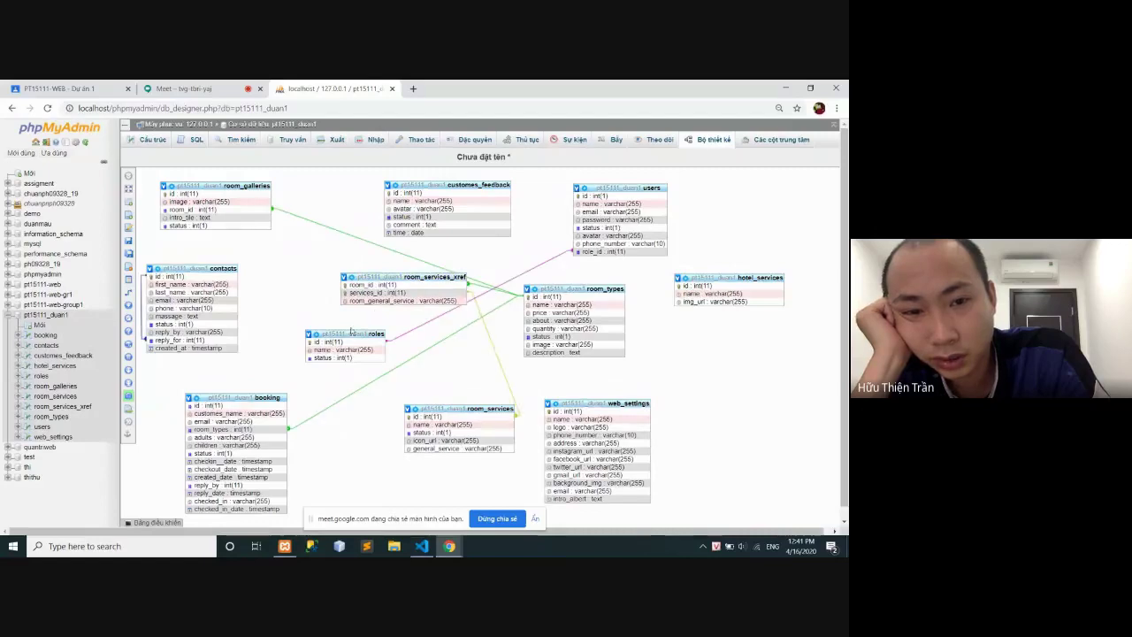
Rearrange the room_services_xref, roles, room_types and users tables in the pt15111_duan1 designer diagram to spread out their relation lines
{"action": "left_click_drag", "start_coordinate": [380, 277], "coordinate": [329, 268]}
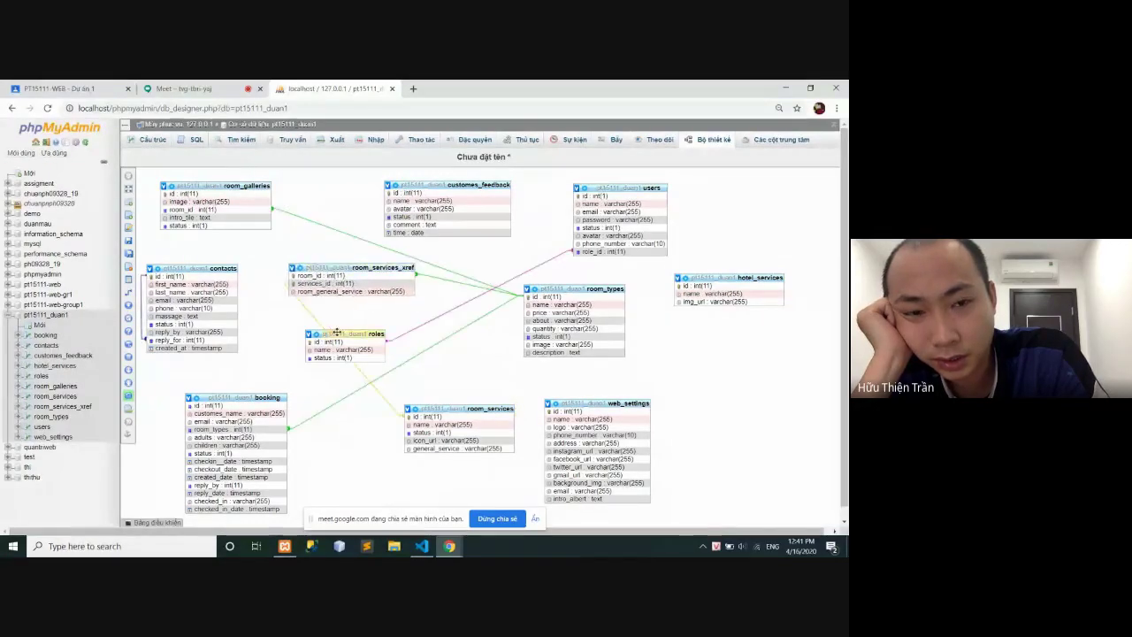
{"action": "mouse_move", "coordinate": [354, 339]}
{"action": "left_mouse_down"}
{"action": "mouse_move", "coordinate": [428, 339]}
{"action": "mouse_move", "coordinate": [353, 327]}
{"action": "left_mouse_up"}
{"action": "left_click_drag", "start_coordinate": [584, 289], "coordinate": [566, 284]}
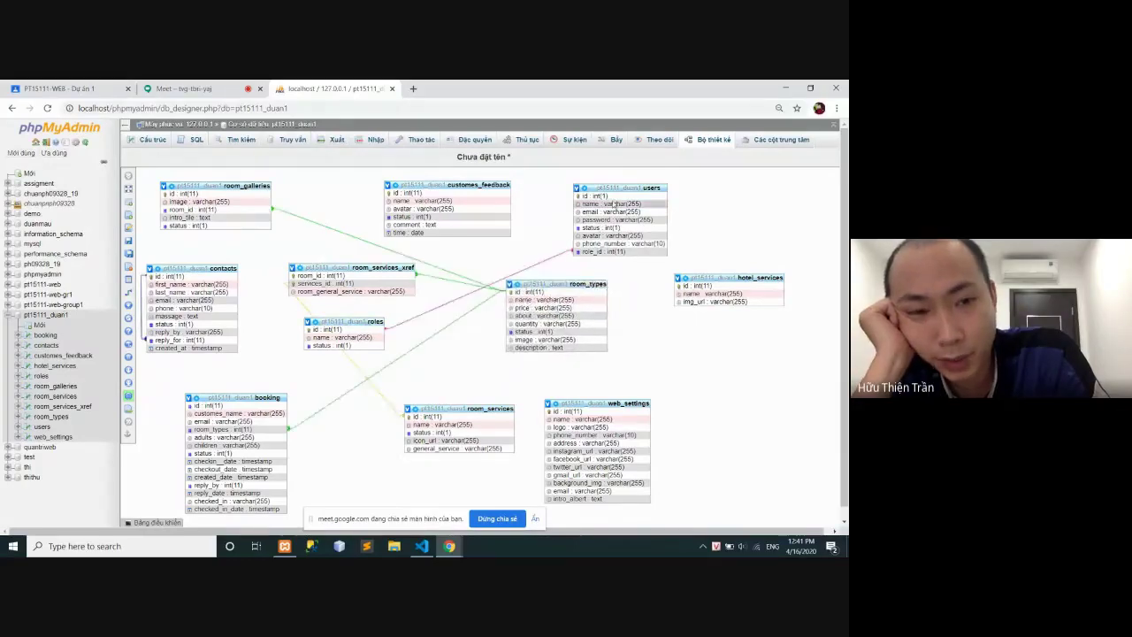
{"action": "left_click_drag", "start_coordinate": [616, 190], "coordinate": [637, 181]}
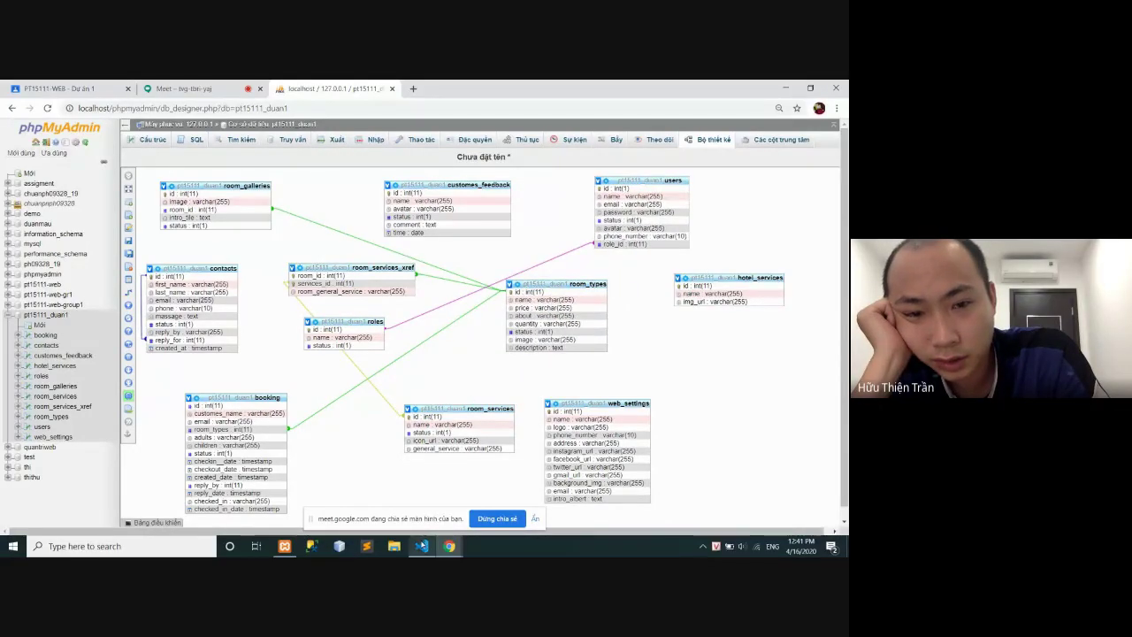
{"action": "left_click", "coordinate": [422, 546]}
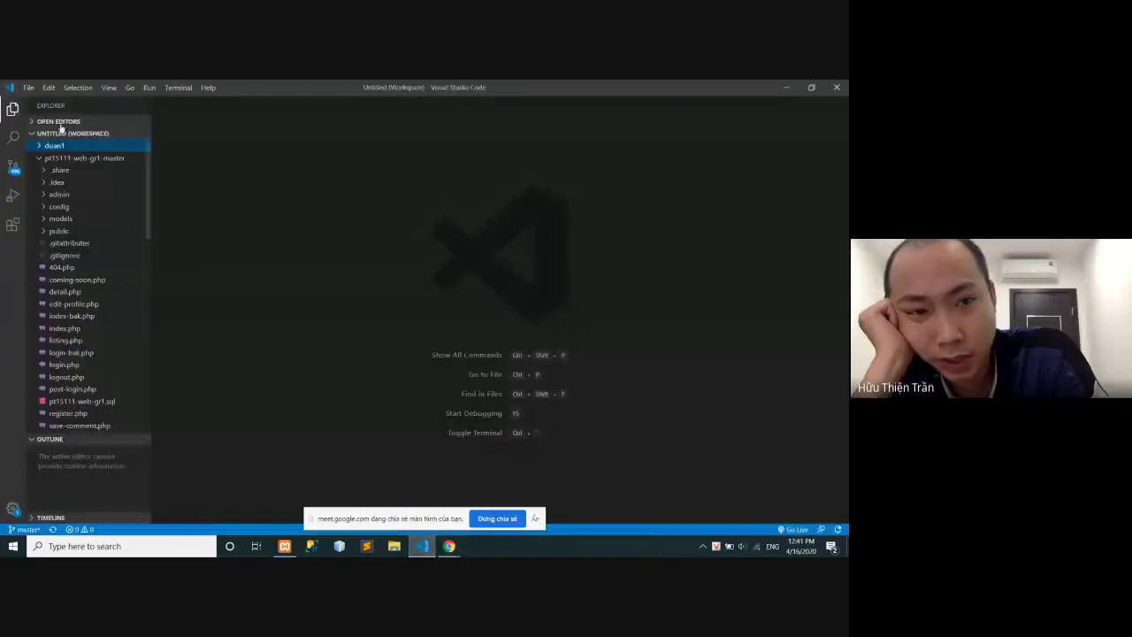
{"action": "mouse_move", "coordinate": [447, 548]}
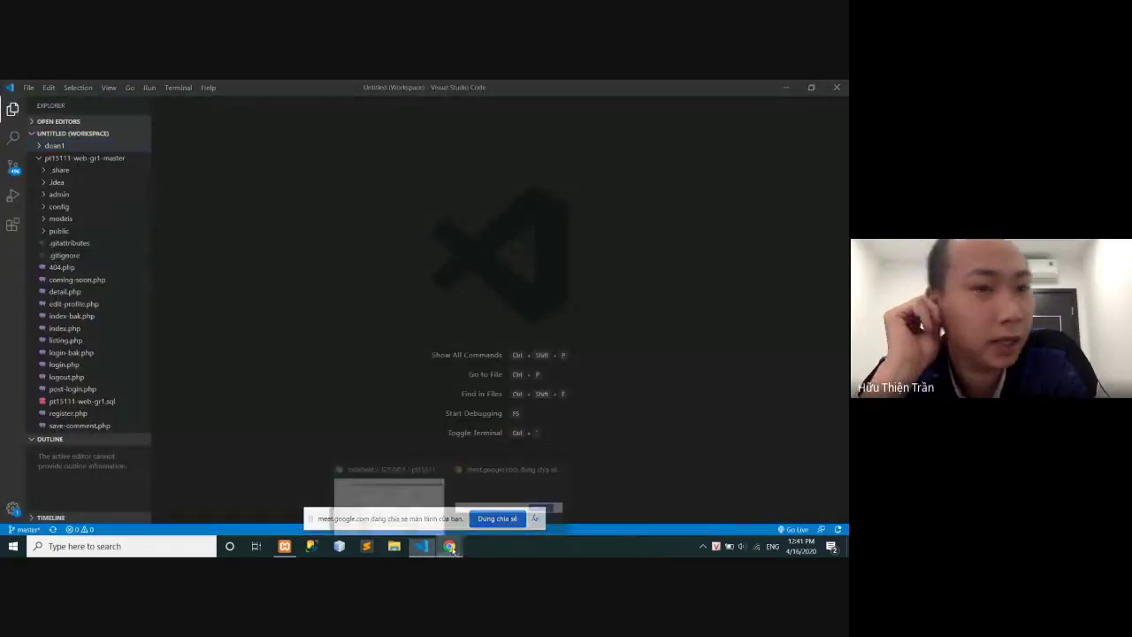
{"action": "left_click", "coordinate": [416, 456]}
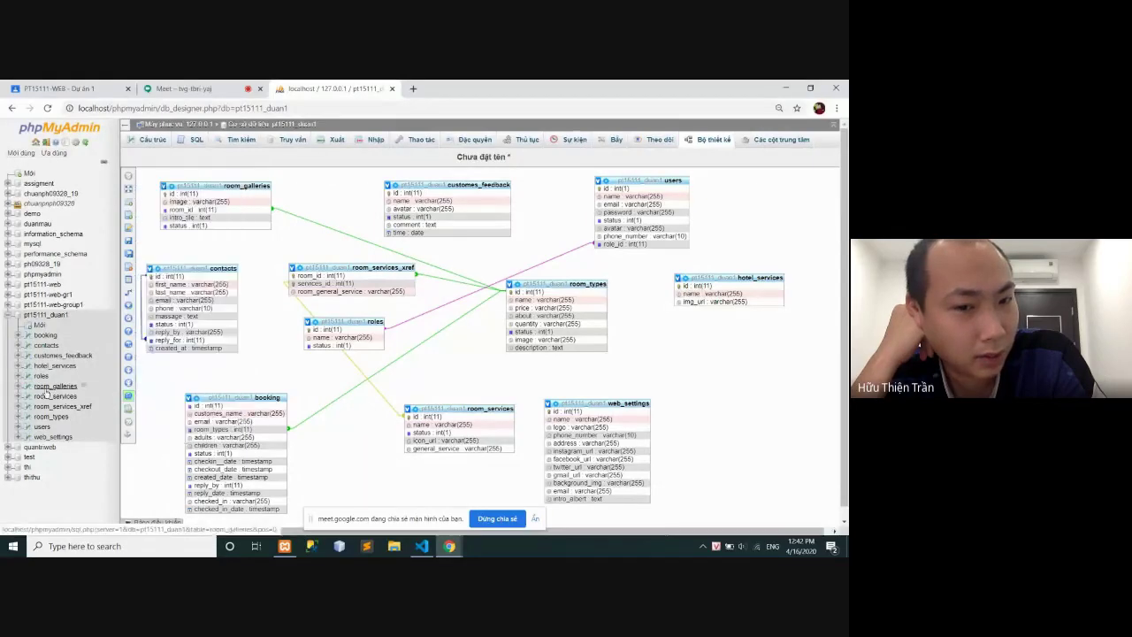
Switch to File Explorer and open the htdocs folder inside xampp on the C: drive
{"action": "left_click", "coordinate": [400, 548]}
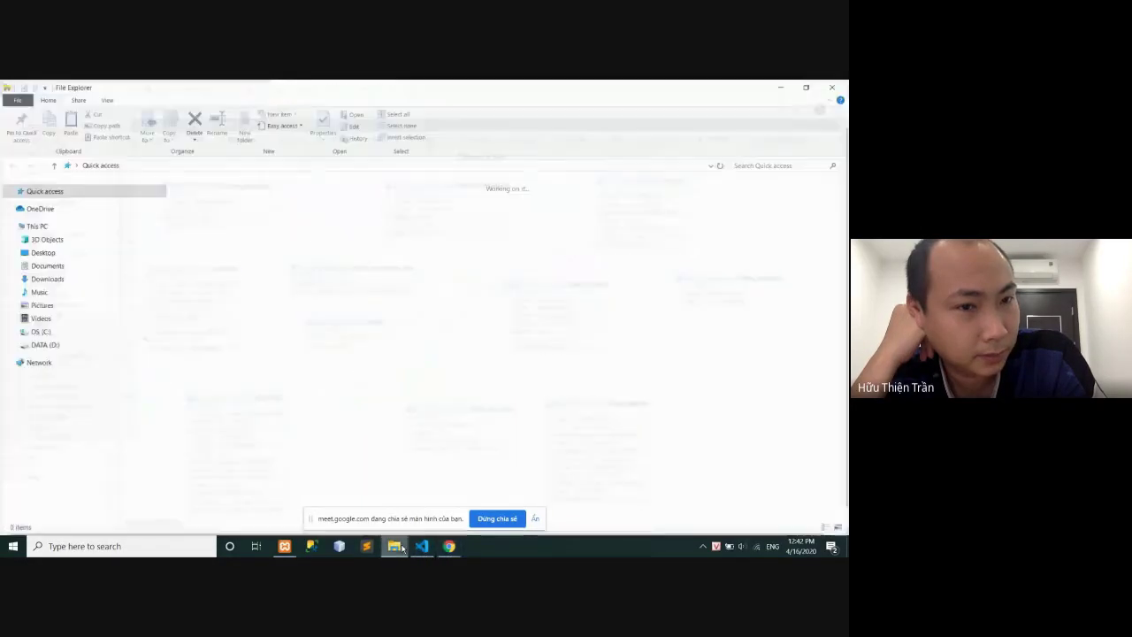
{"action": "left_click", "coordinate": [37, 333]}
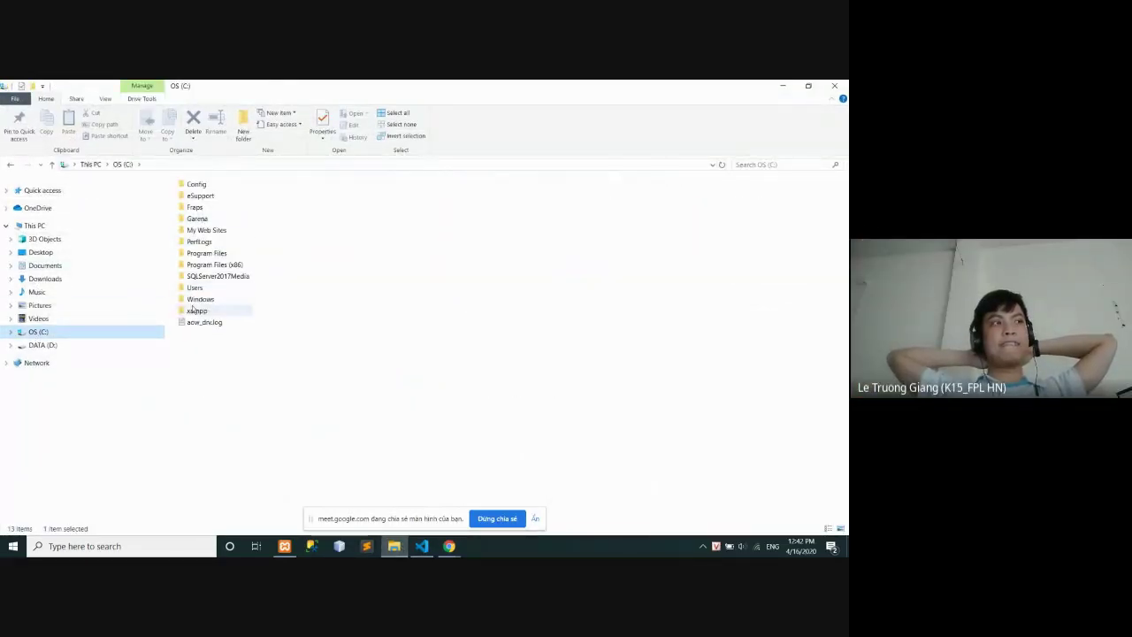
{"action": "double_click", "coordinate": [194, 311]}
{"action": "double_click", "coordinate": [344, 258]}
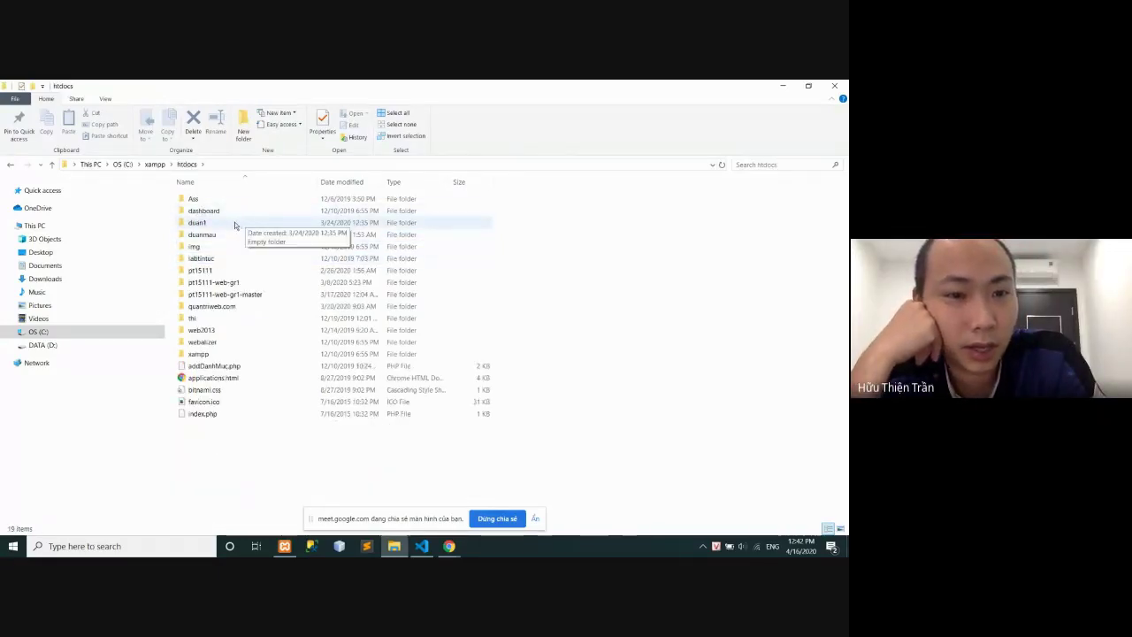
Look through the contents of the duan1, pt15111-web-gr1 and pt15111-web-gr1-master project folders
{"action": "double_click", "coordinate": [234, 225]}
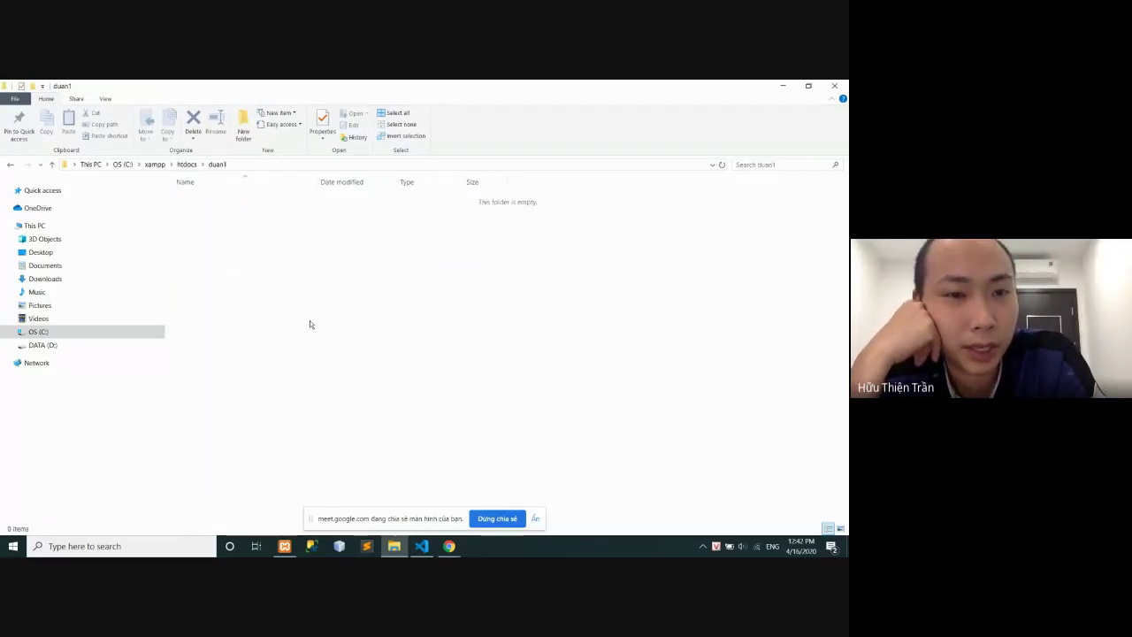
{"action": "left_click", "coordinate": [10, 166]}
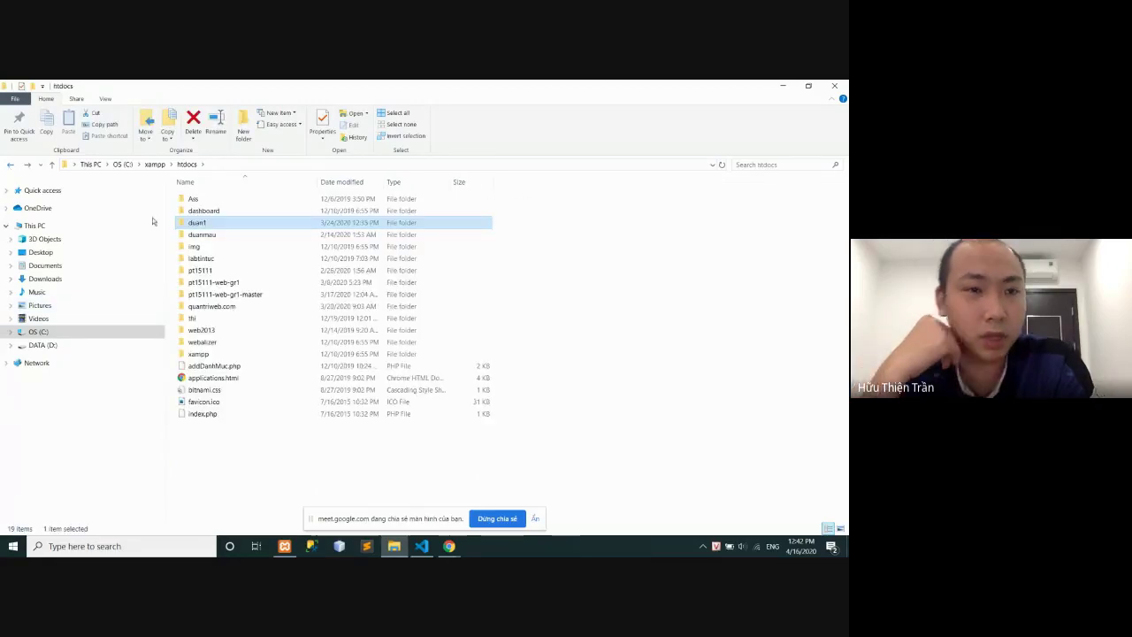
{"action": "double_click", "coordinate": [224, 283]}
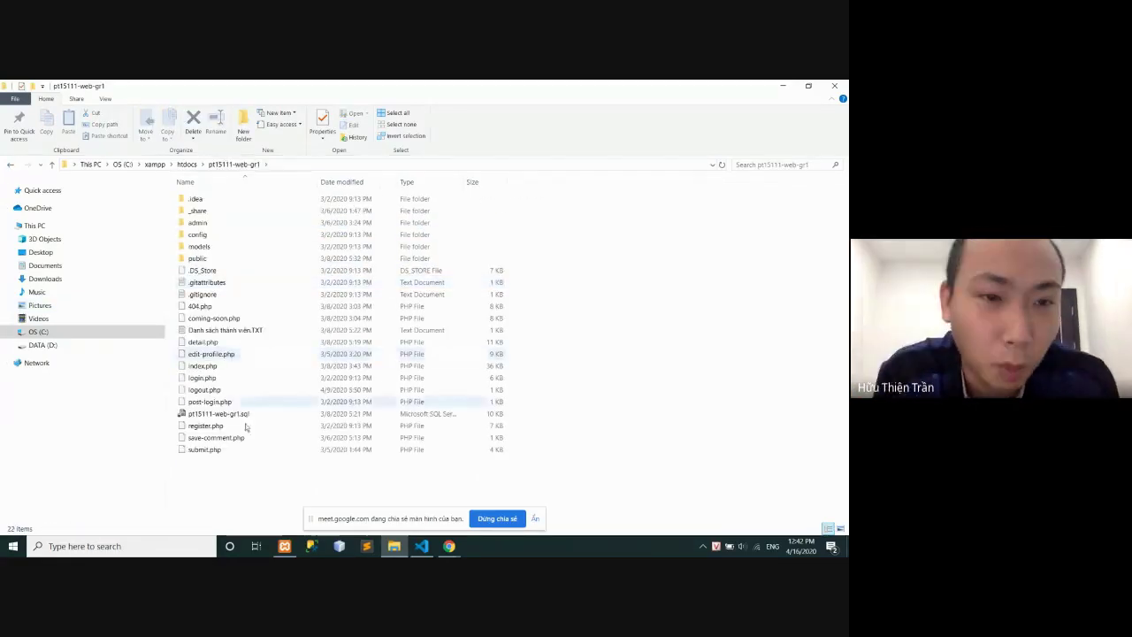
{"action": "left_click", "coordinate": [10, 168]}
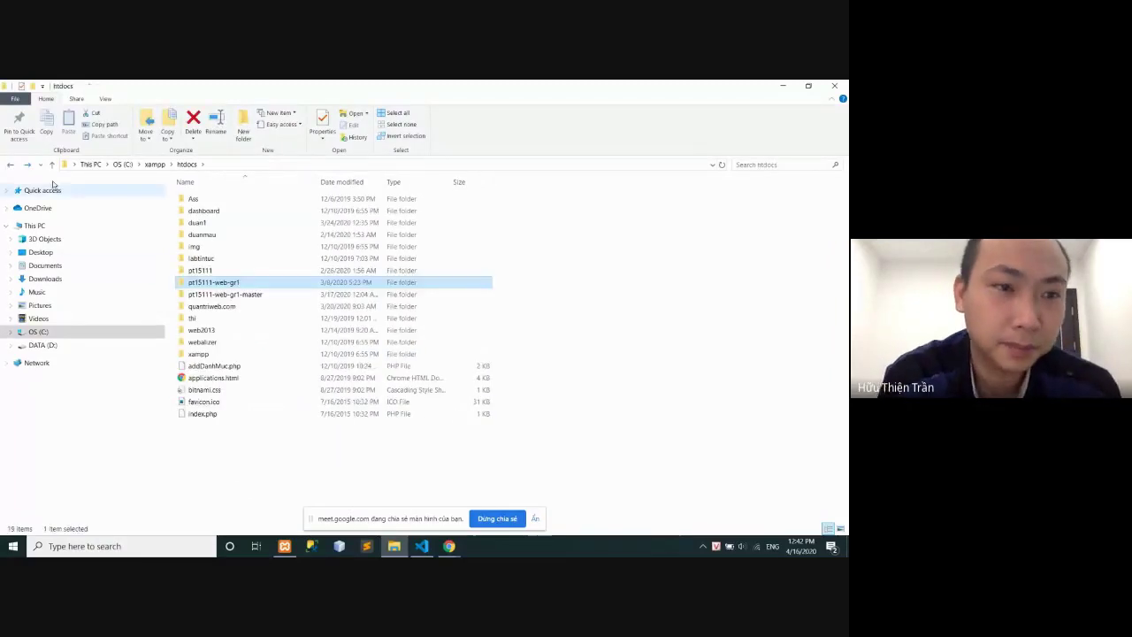
{"action": "double_click", "coordinate": [235, 296]}
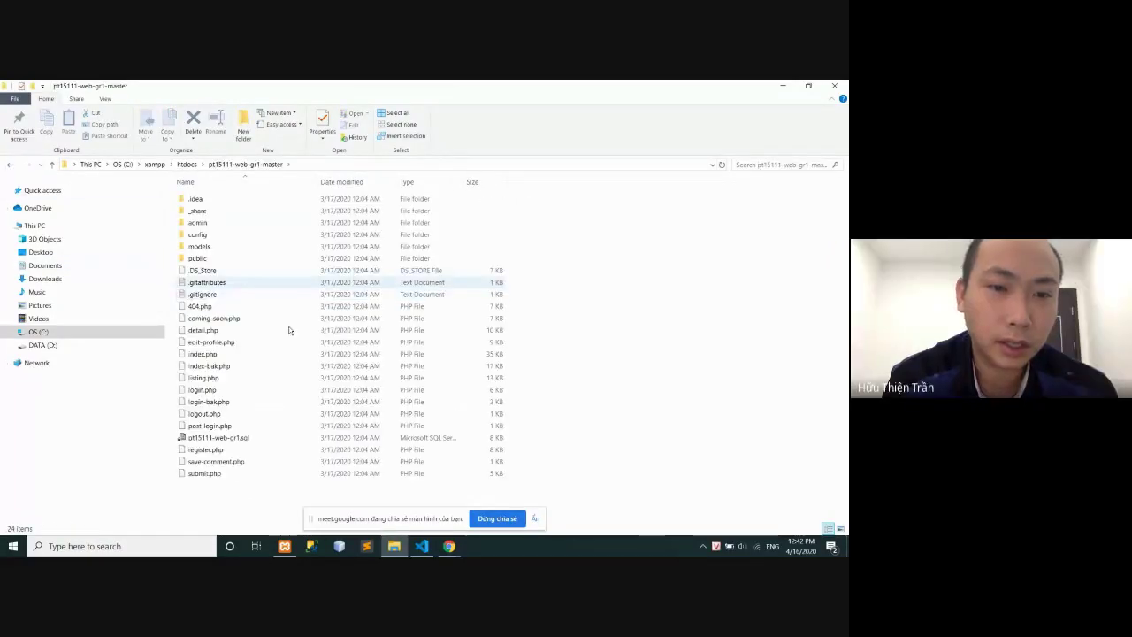
Copy all six subfolders of pt15111-web-gr1-master, including .idea, and return to the htdocs folder
{"action": "left_click_drag", "start_coordinate": [176, 194], "coordinate": [229, 262]}
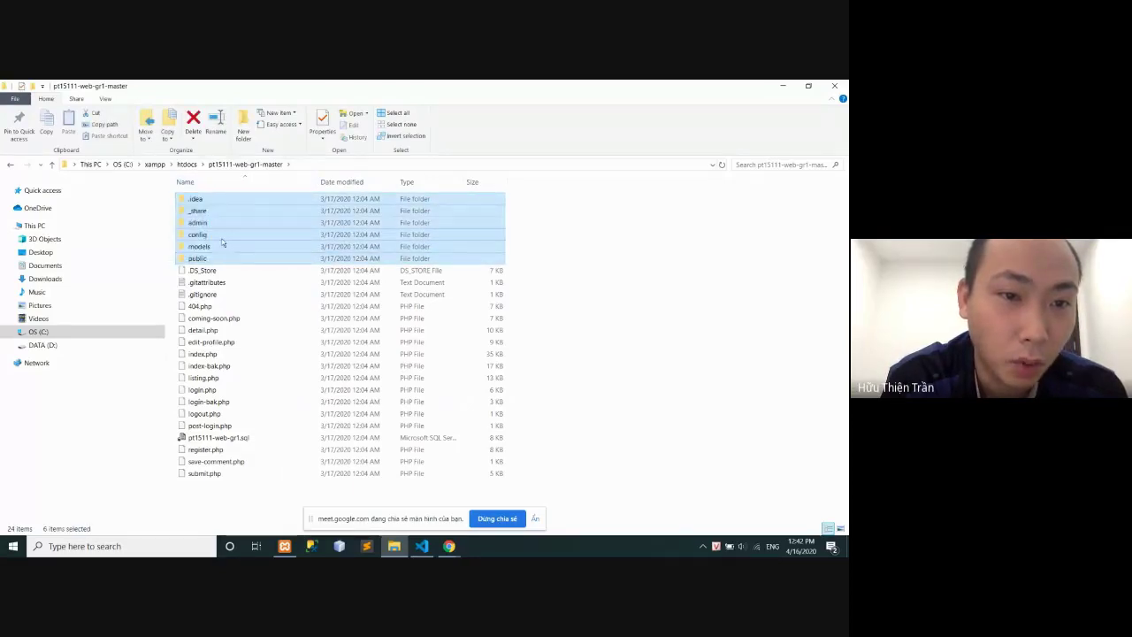
{"action": "right_click", "coordinate": [222, 240]}
{"action": "left_click", "coordinate": [247, 437]}
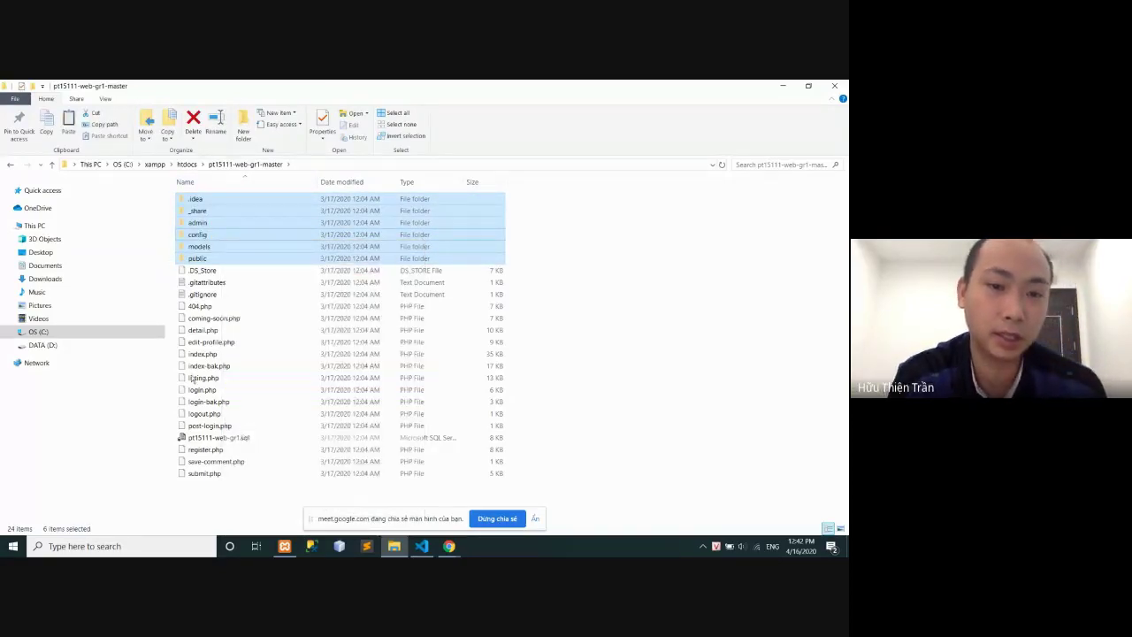
{"action": "left_click", "coordinate": [10, 165]}
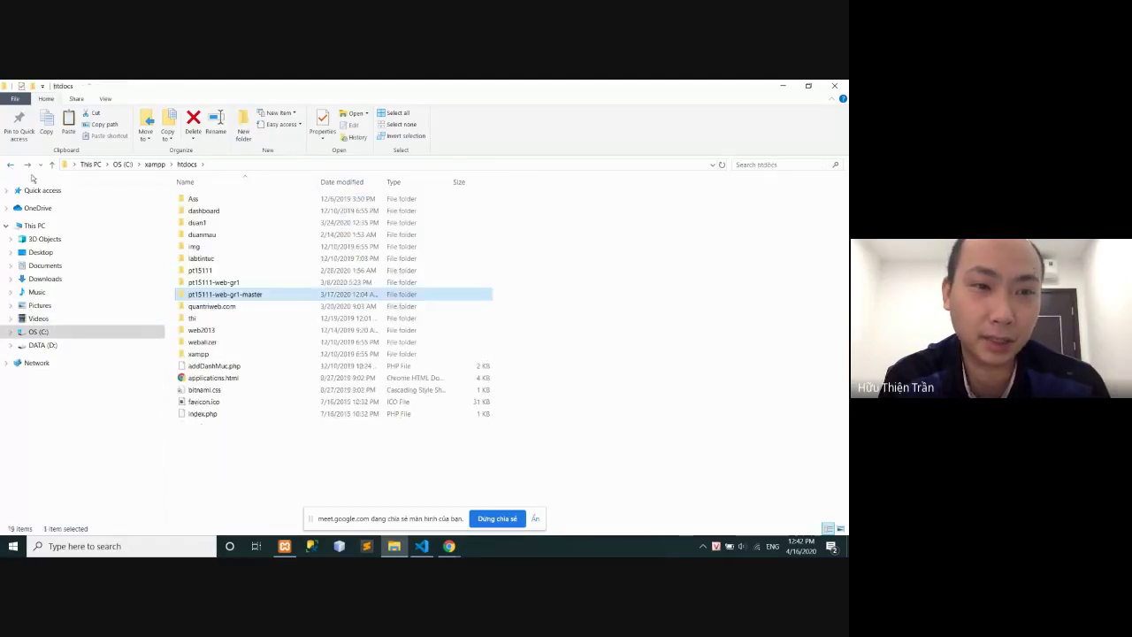
{"action": "left_click", "coordinate": [10, 165]}
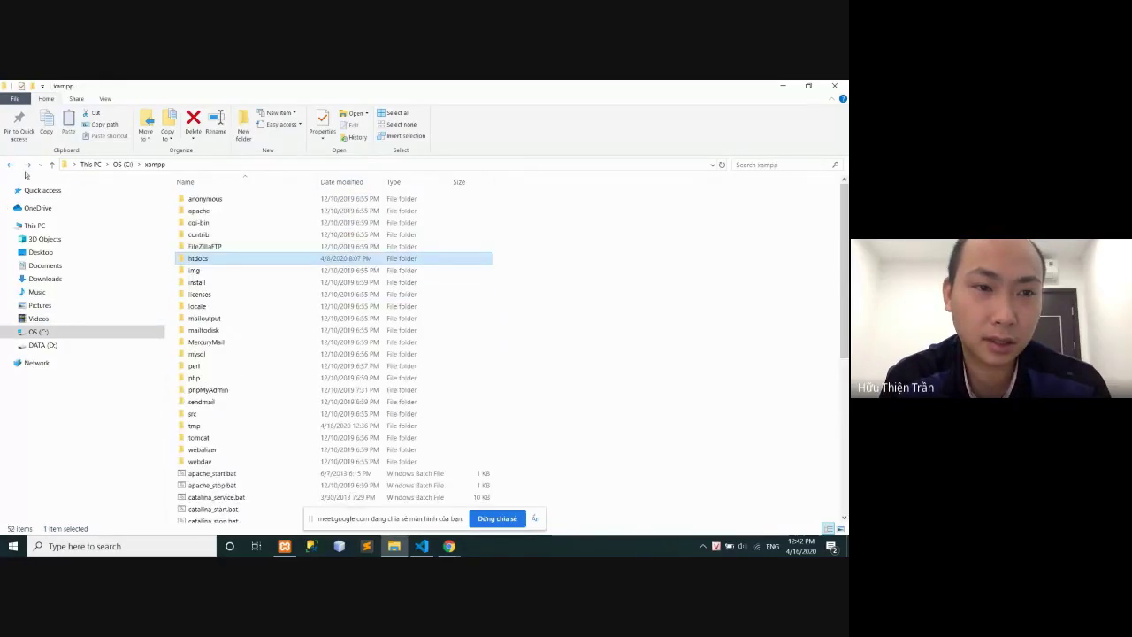
{"action": "double_click", "coordinate": [203, 255]}
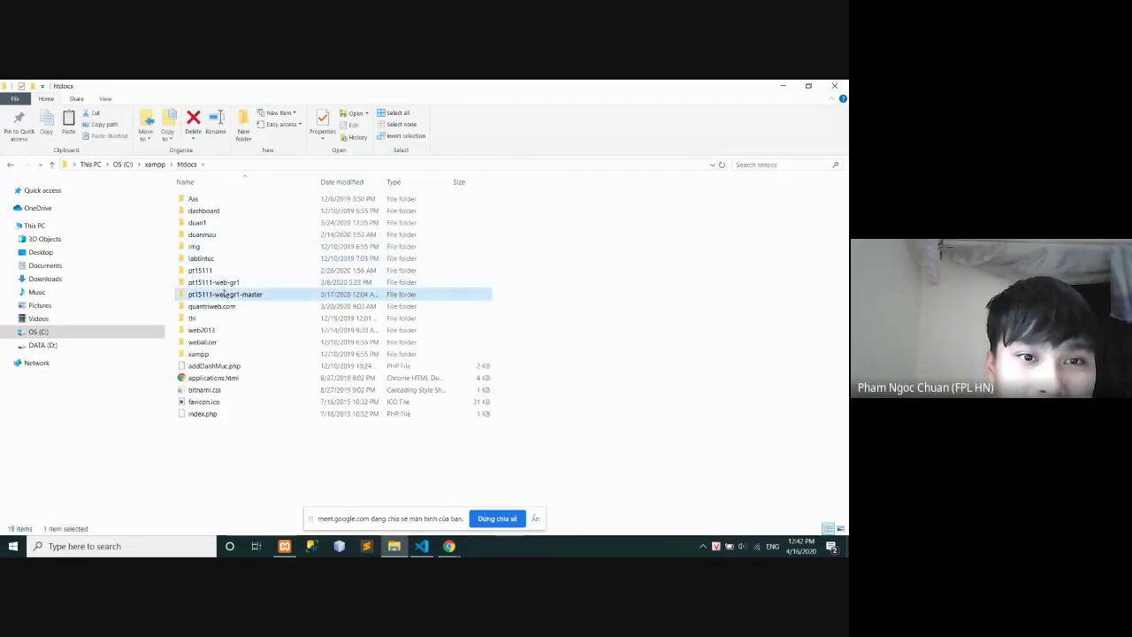
Copy the _share, admin, config, models and public folders from pt15111-web-gr1-master, leaving out .idea
{"action": "double_click", "coordinate": [217, 294]}
{"action": "left_click_drag", "start_coordinate": [174, 200], "coordinate": [206, 261]}
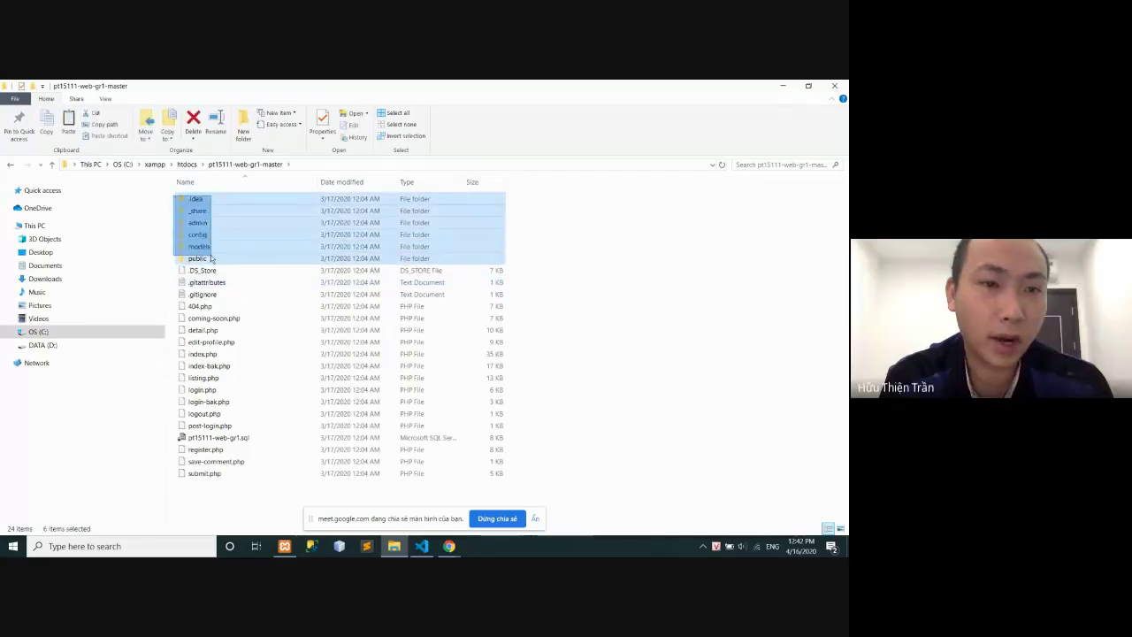
{"action": "right_click", "coordinate": [205, 225]}
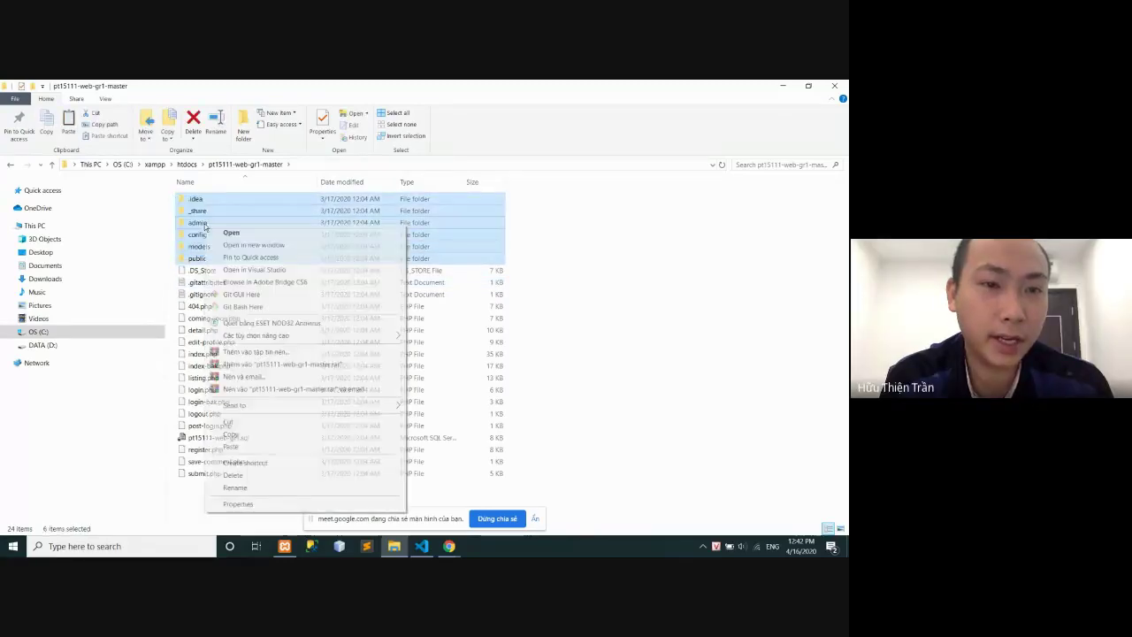
{"action": "left_click", "coordinate": [660, 306]}
{"action": "left_click_drag", "start_coordinate": [168, 205], "coordinate": [232, 257]}
{"action": "right_click", "coordinate": [228, 251]}
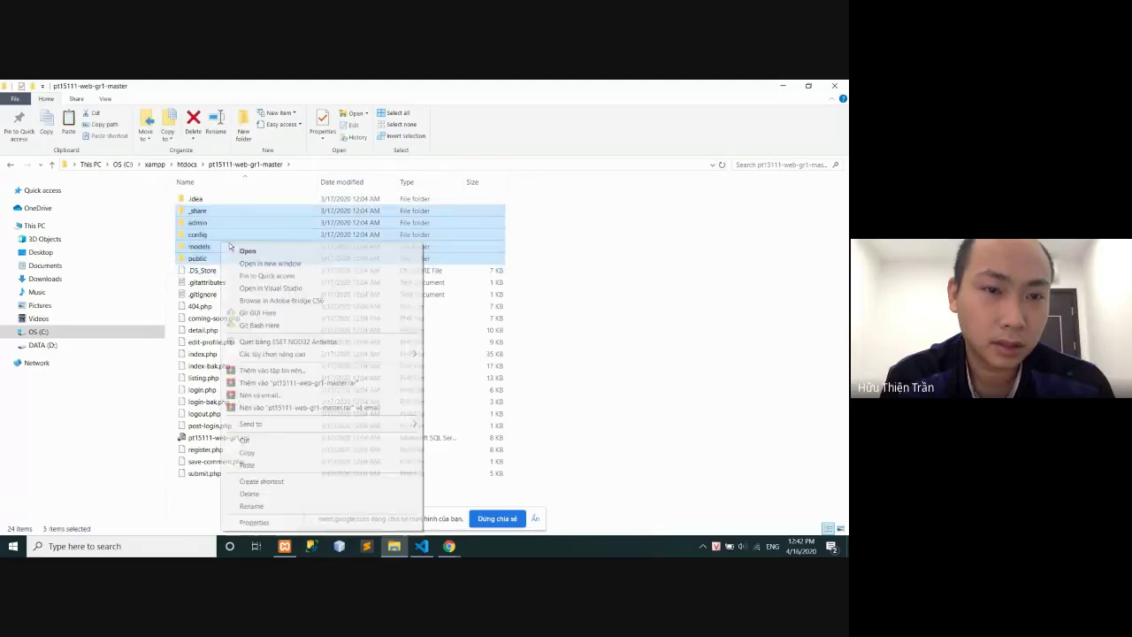
{"action": "left_click", "coordinate": [247, 453]}
Paste the copied folders into the duan1 folder in htdocs
{"action": "left_click", "coordinate": [9, 166]}
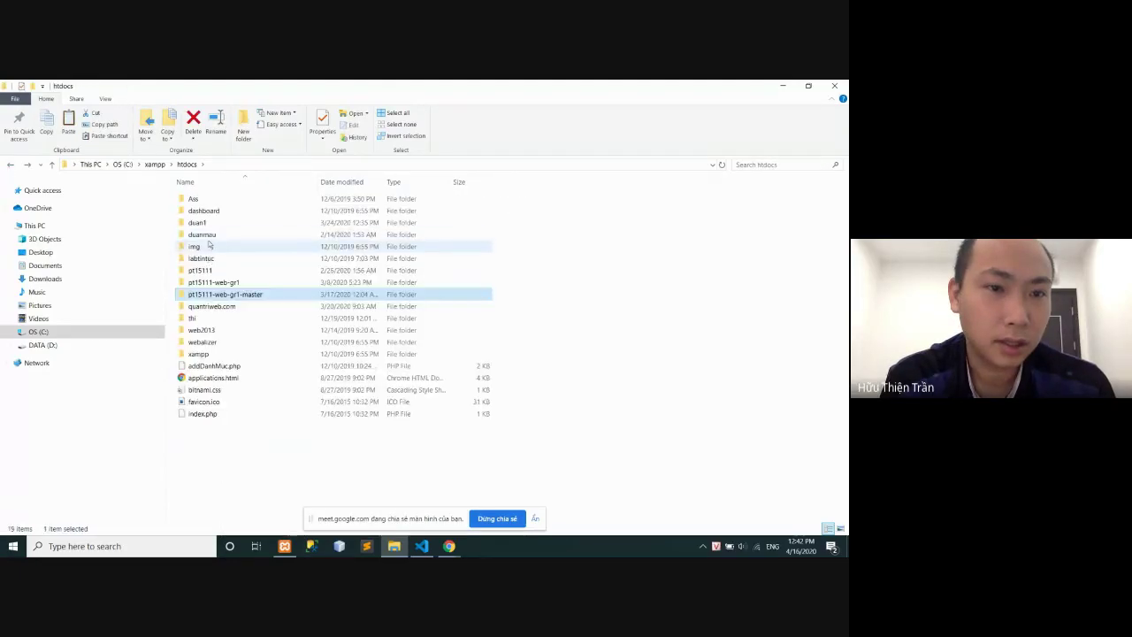
{"action": "double_click", "coordinate": [213, 237]}
{"action": "right_click", "coordinate": [213, 239]}
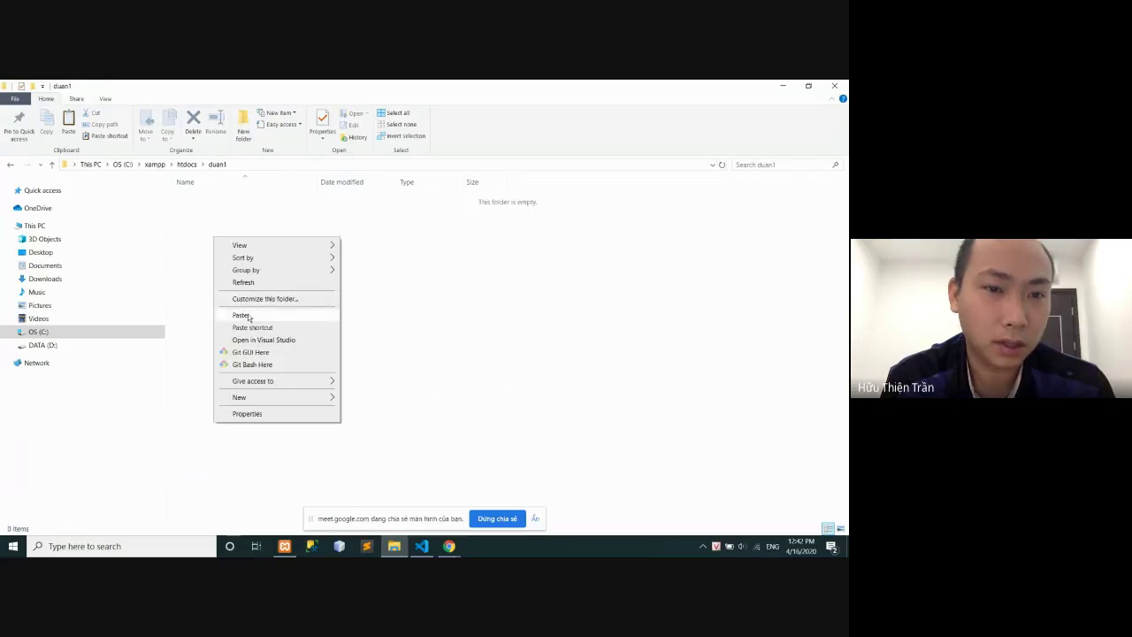
{"action": "left_click", "coordinate": [249, 310]}
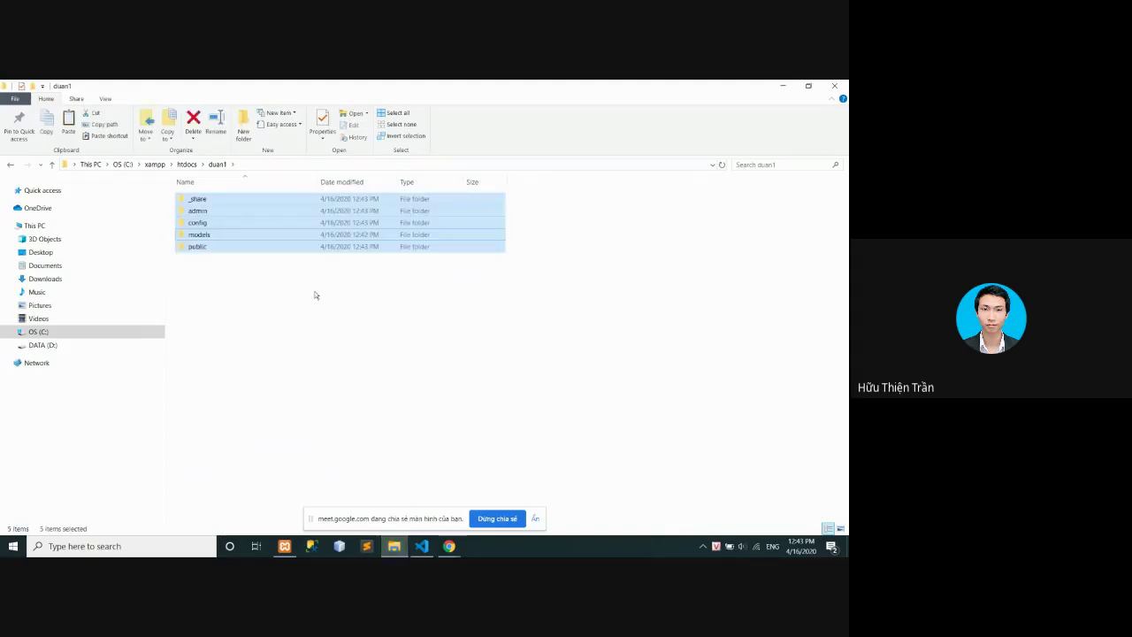
Open the admin folder inside duan1 and check its subfolders
{"action": "double_click", "coordinate": [200, 211]}
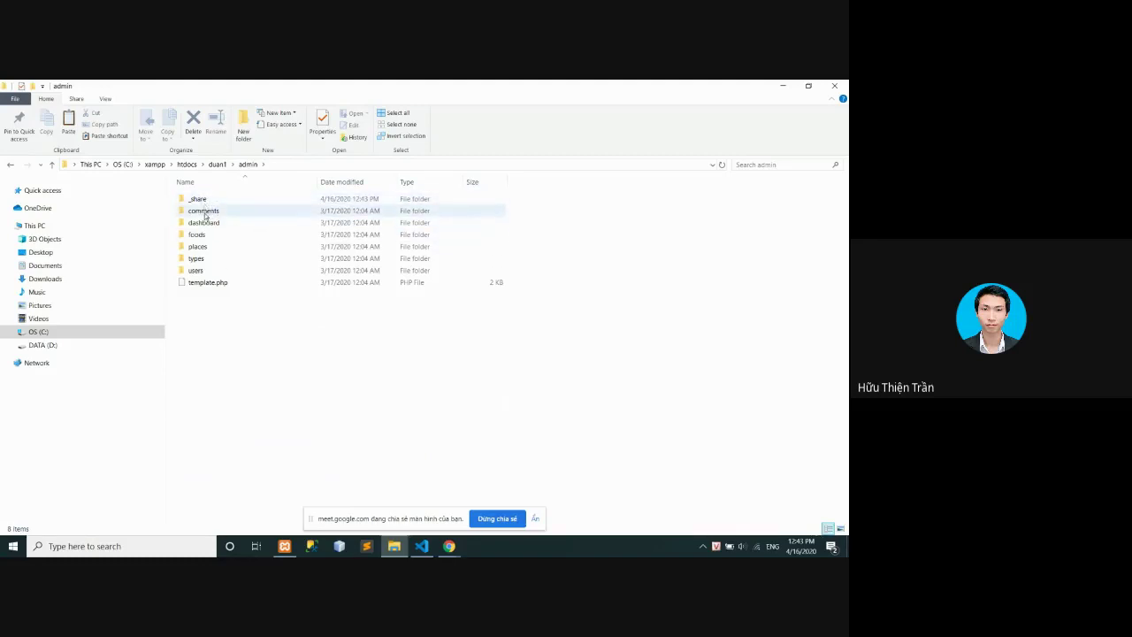
{"action": "right_click", "coordinate": [204, 214]}
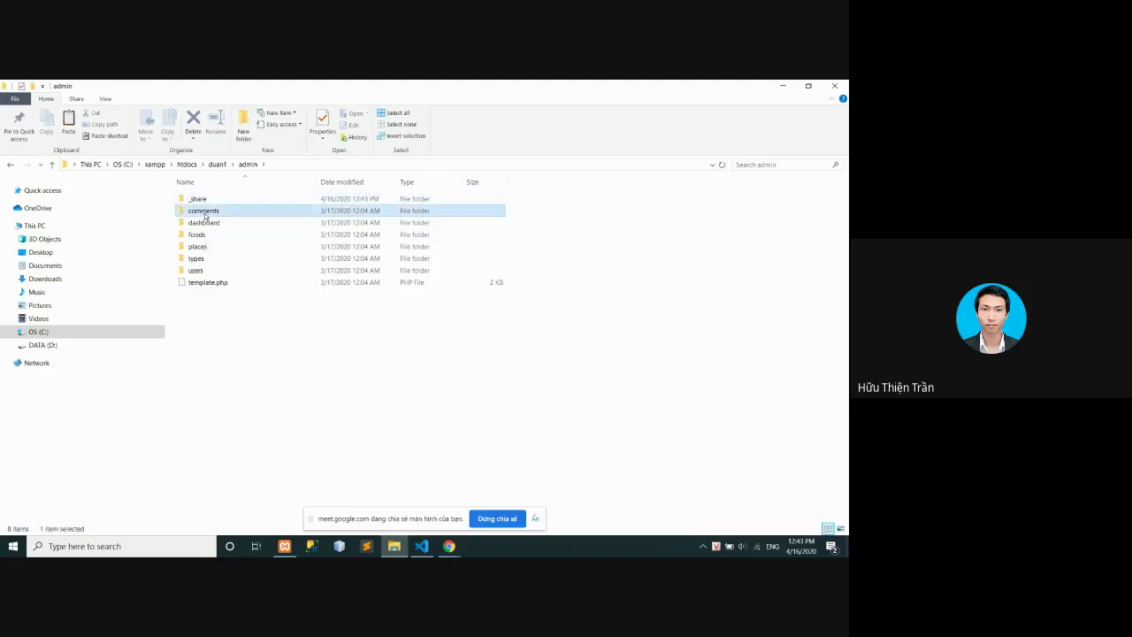
{"action": "left_click", "coordinate": [495, 379]}
Switch back to the phpMyAdmin designer in Chrome and shift the room_galleries table slightly to the right
{"action": "mouse_move", "coordinate": [450, 548]}
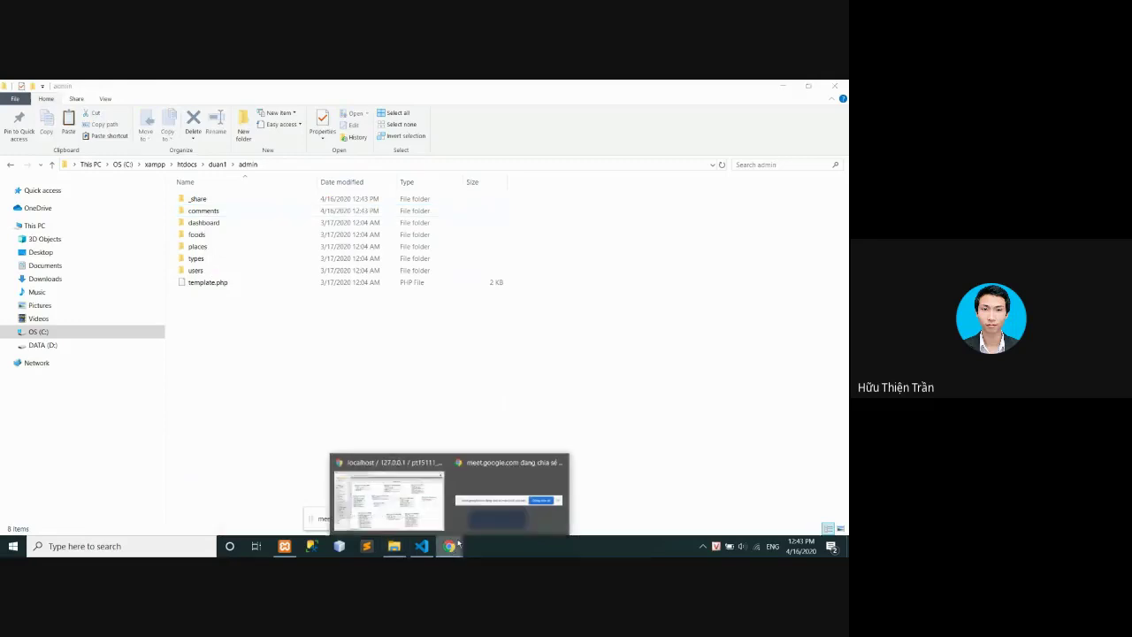
{"action": "left_click", "coordinate": [404, 483]}
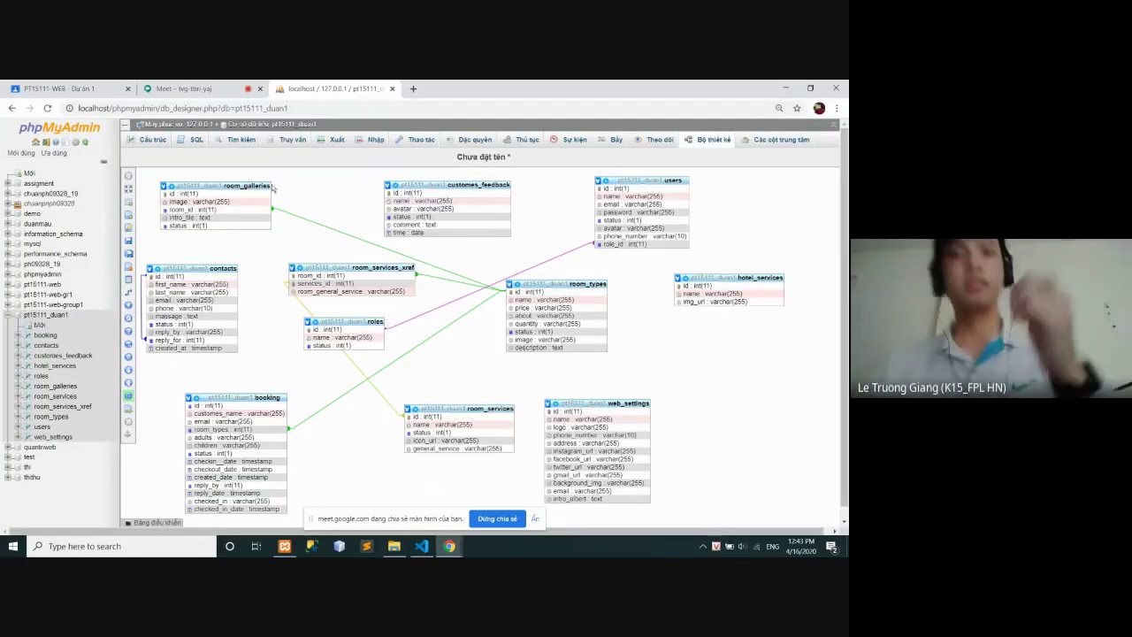
{"action": "left_click_drag", "start_coordinate": [227, 186], "coordinate": [252, 187]}
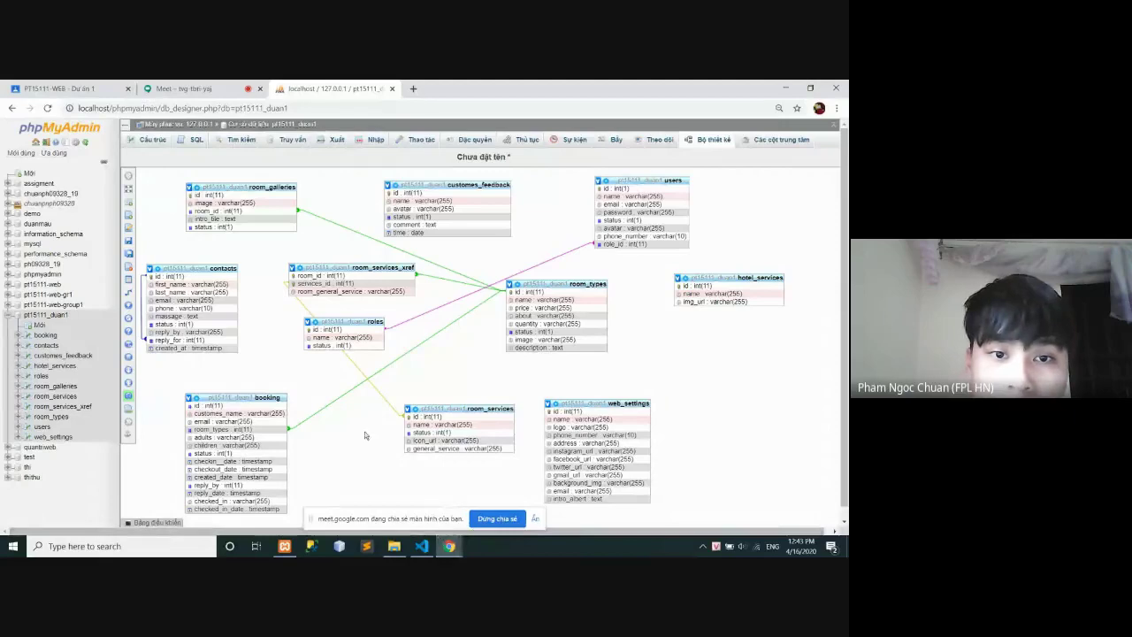
Switch to File Explorer and rename the types folder inside duan1's admin folder as role
{"action": "left_click", "coordinate": [422, 546]}
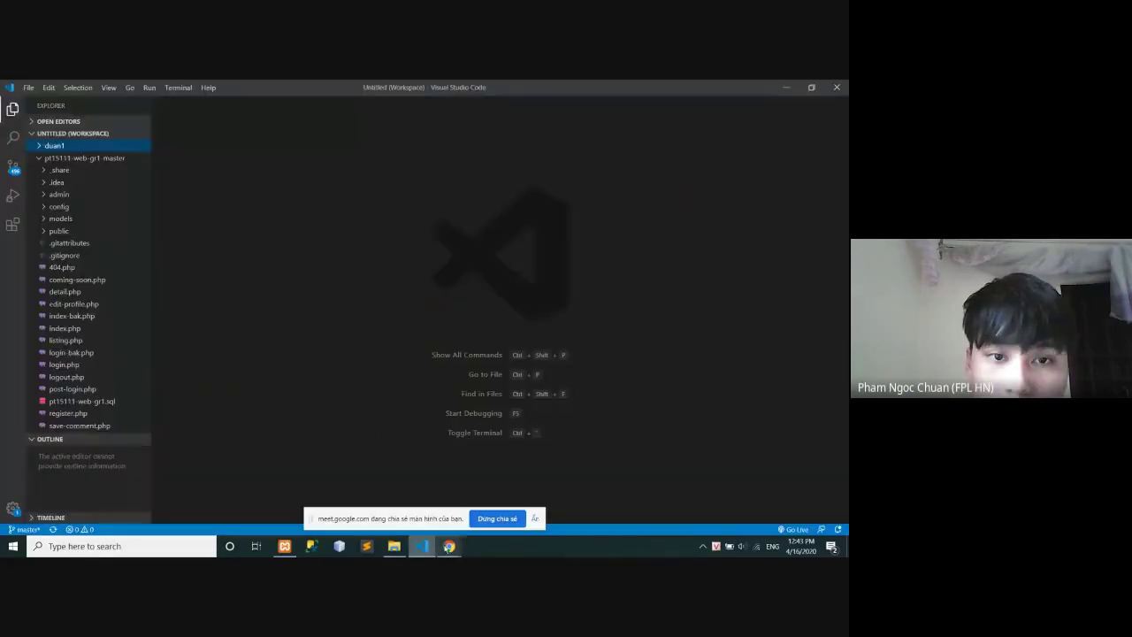
{"action": "left_click", "coordinate": [394, 548]}
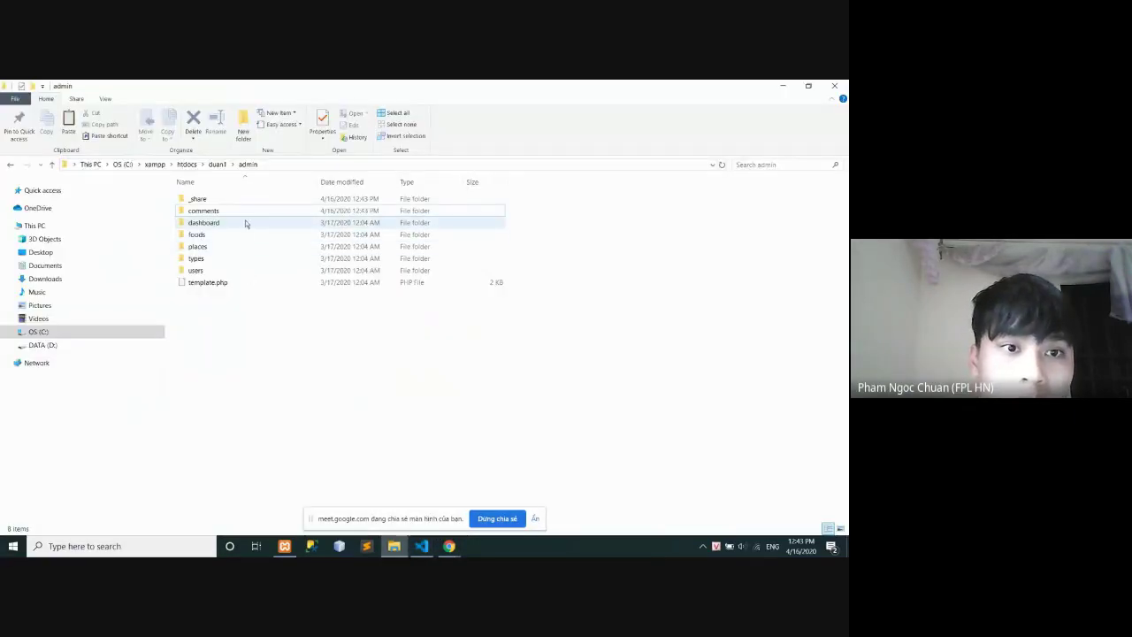
{"action": "left_click", "coordinate": [51, 165]}
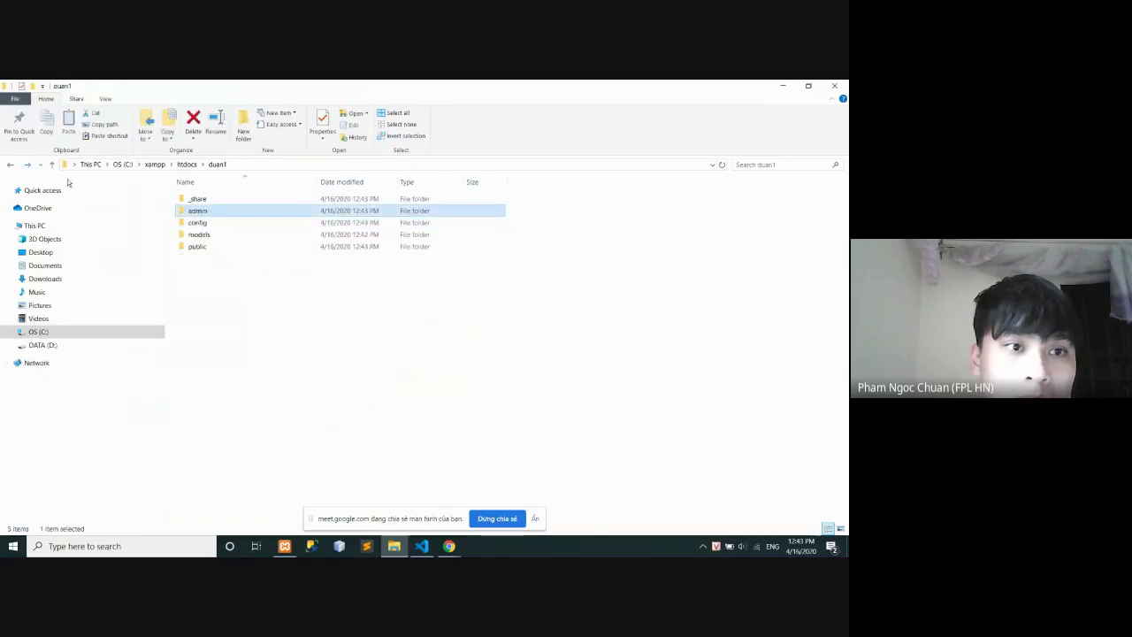
{"action": "double_click", "coordinate": [218, 213]}
{"action": "left_click", "coordinate": [197, 259]}
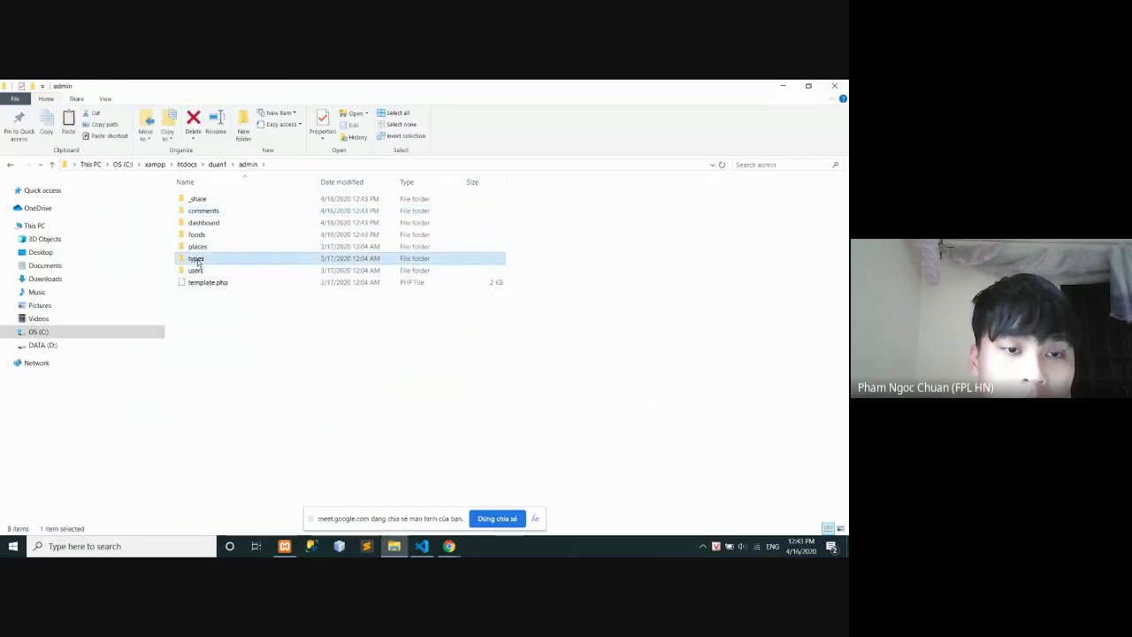
{"action": "right_click", "coordinate": [197, 262]}
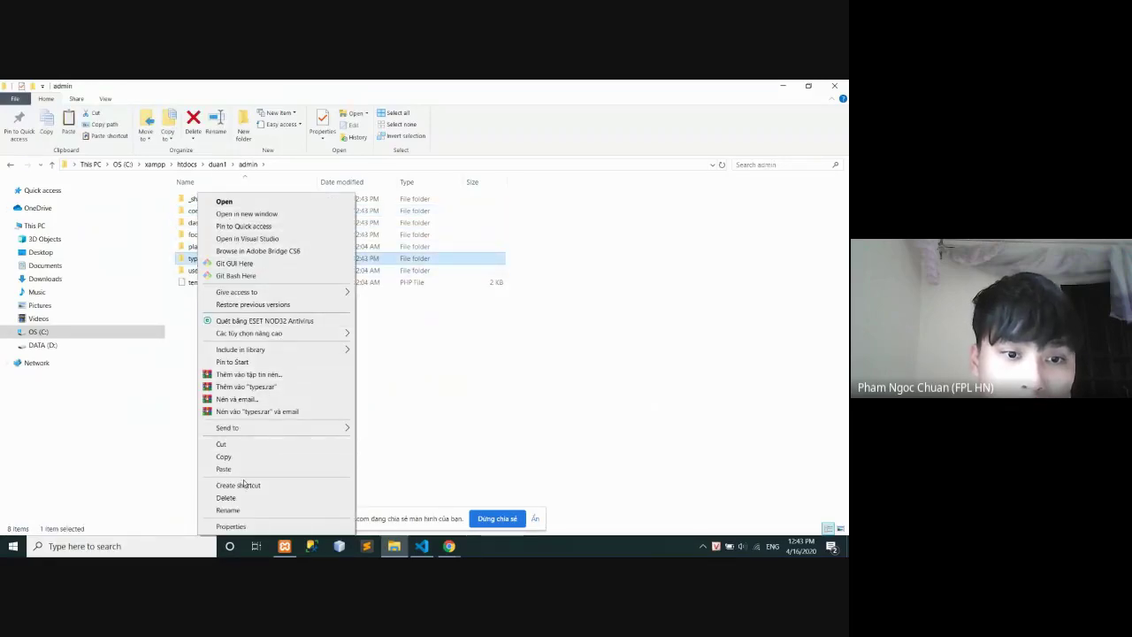
{"action": "left_click", "coordinate": [228, 510]}
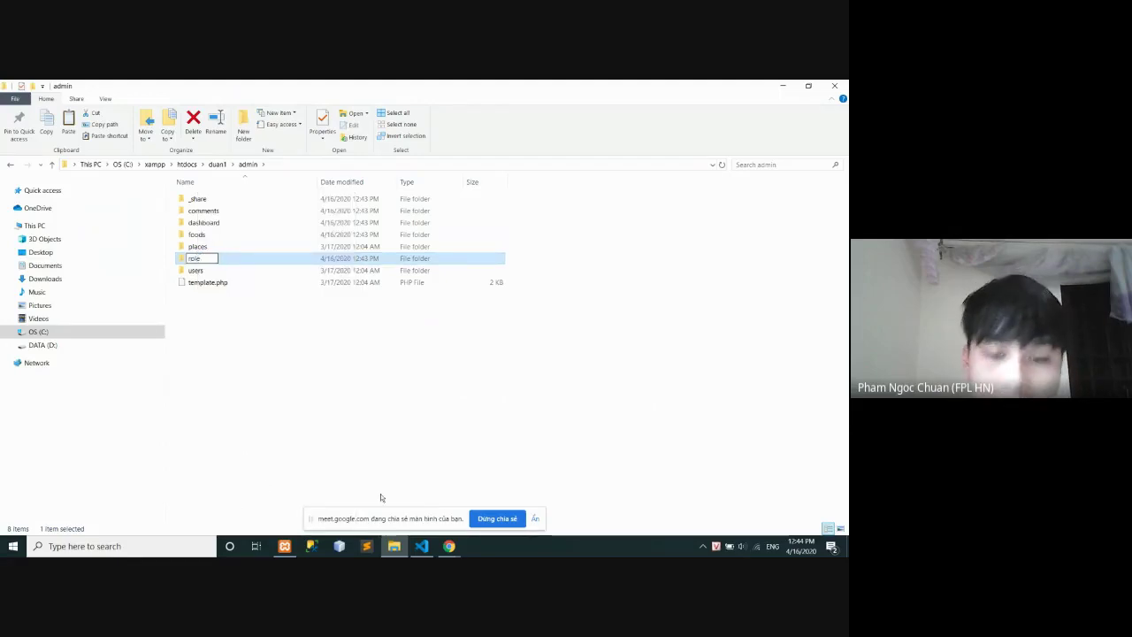
Check the role table's name in the phpMyAdmin designer and rename the role folder in admin as roles
{"action": "left_click", "coordinate": [450, 546]}
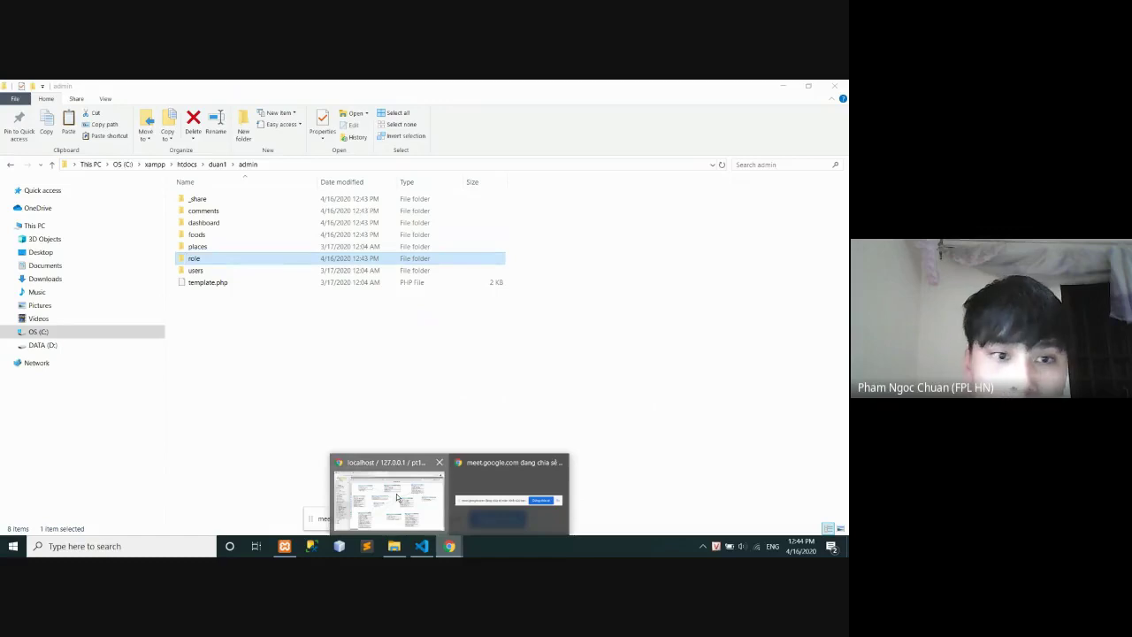
{"action": "left_click", "coordinate": [398, 498]}
{"action": "left_click", "coordinate": [422, 546]}
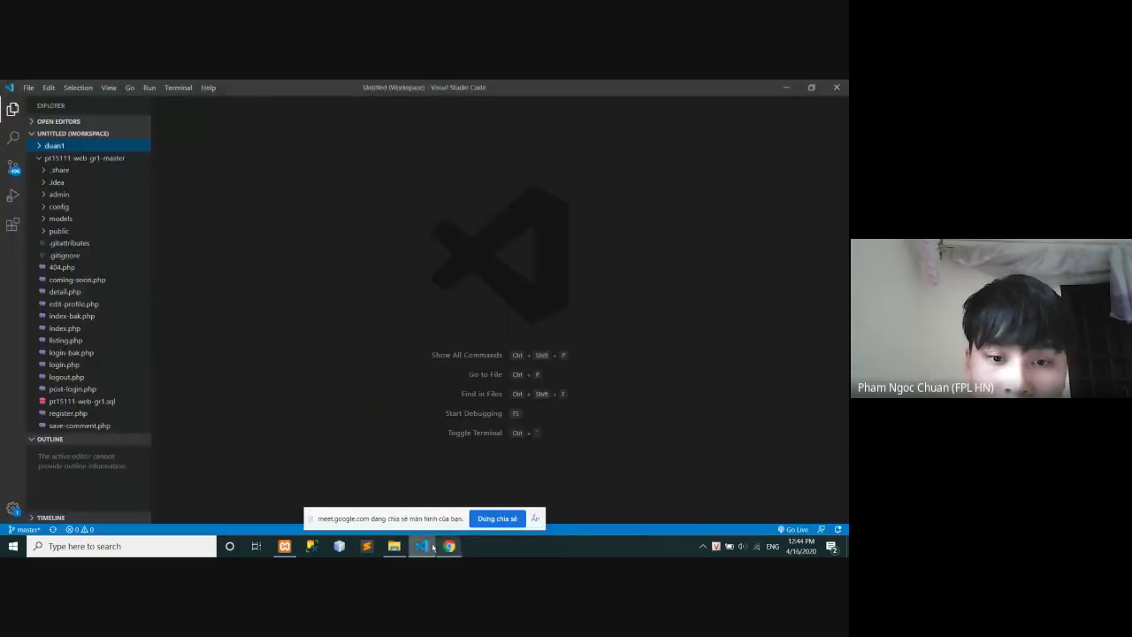
{"action": "left_click", "coordinate": [393, 546]}
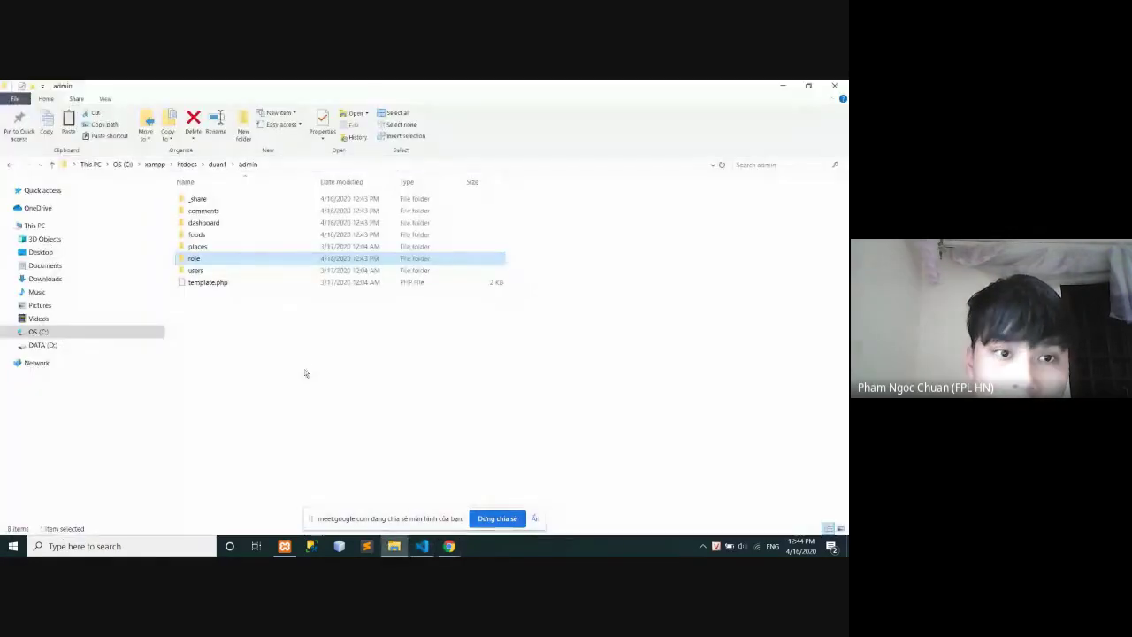
{"action": "double_click", "coordinate": [194, 258]}
{"action": "left_click", "coordinate": [11, 166]}
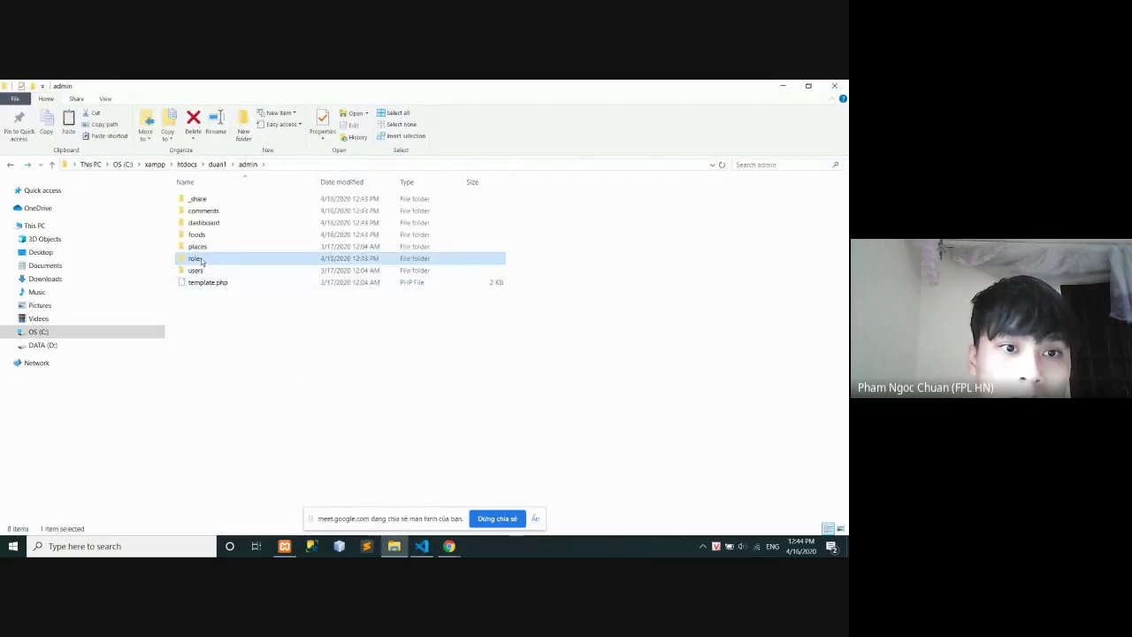
{"action": "right_click", "coordinate": [197, 258]}
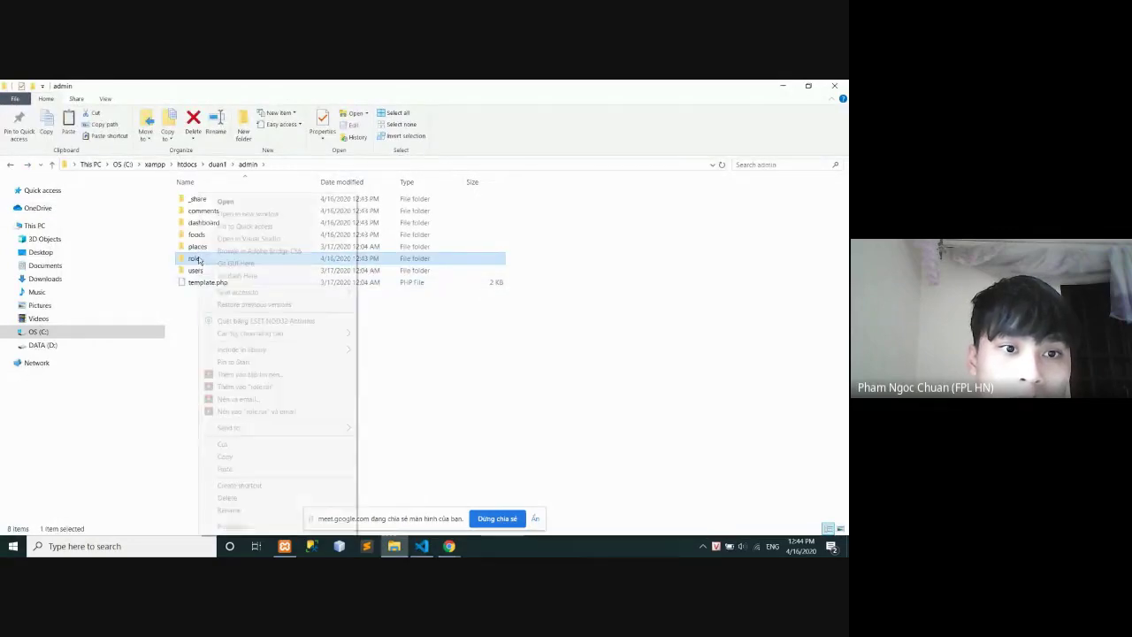
{"action": "left_click", "coordinate": [230, 511]}
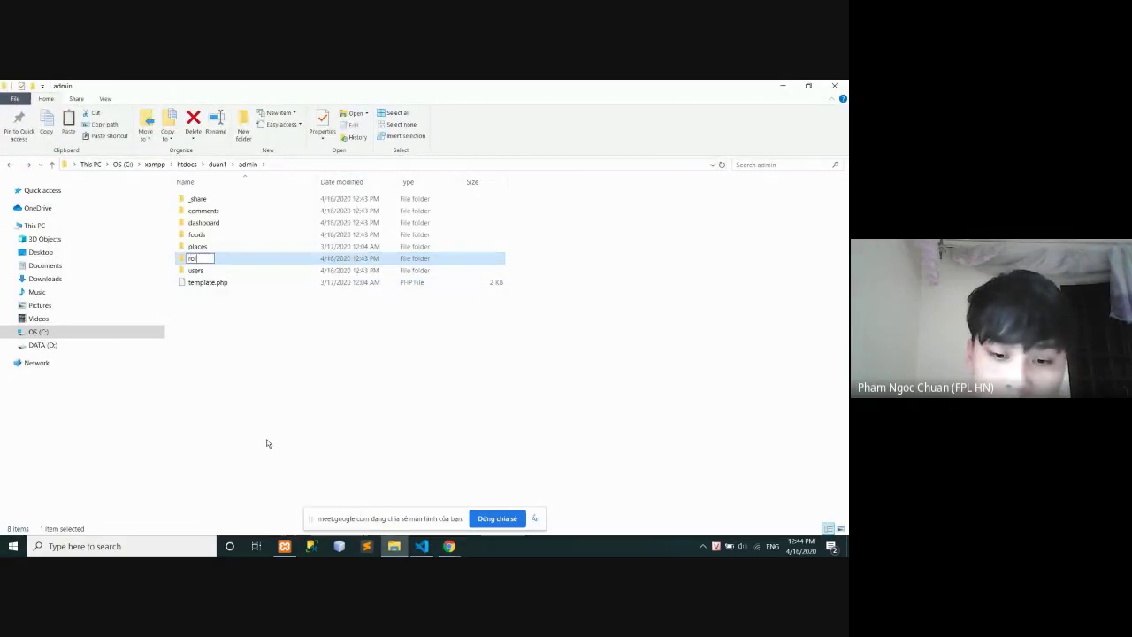
{"action": "left_click", "coordinate": [331, 390]}
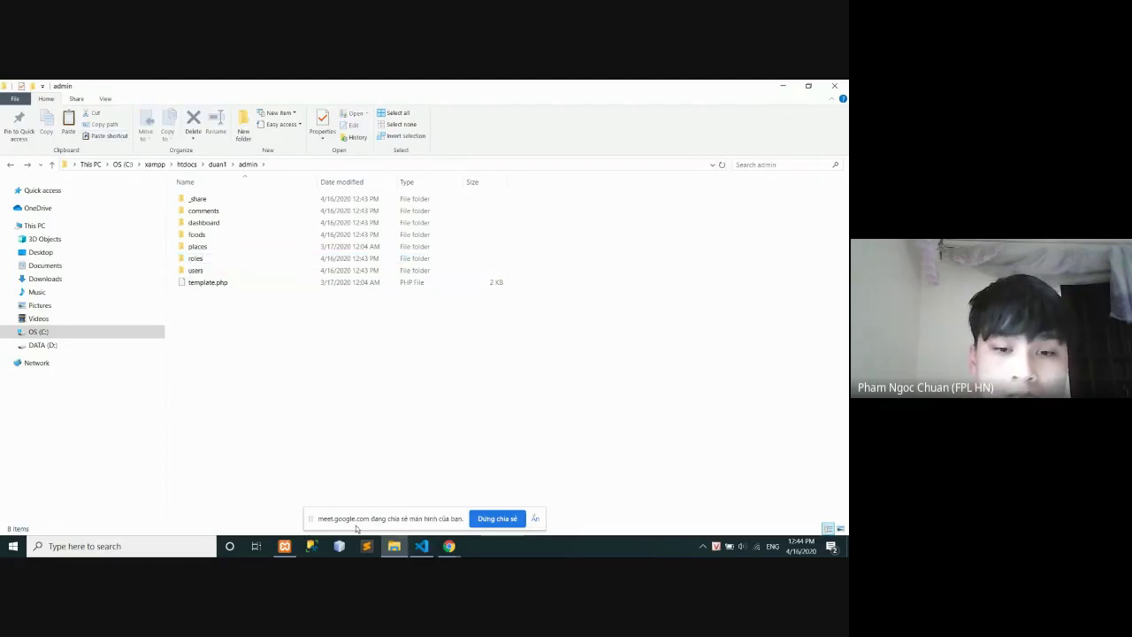
Switch to phpMyAdmin, open the booking table of pt15111_duan1 and select the table name in its query
{"action": "left_click", "coordinate": [450, 545]}
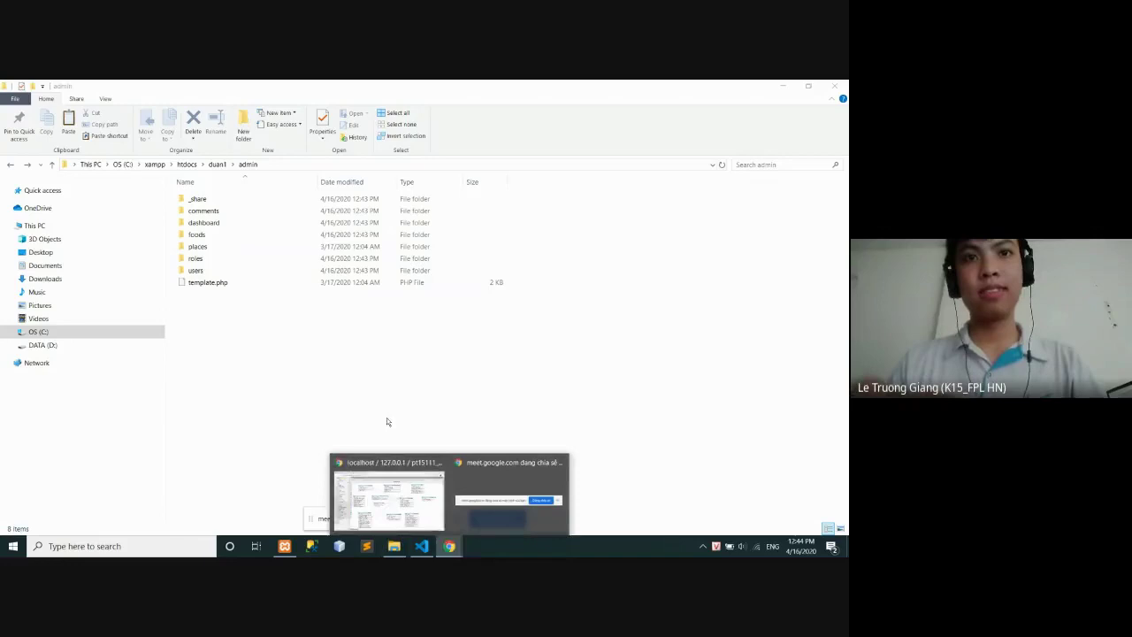
{"action": "left_click", "coordinate": [400, 493]}
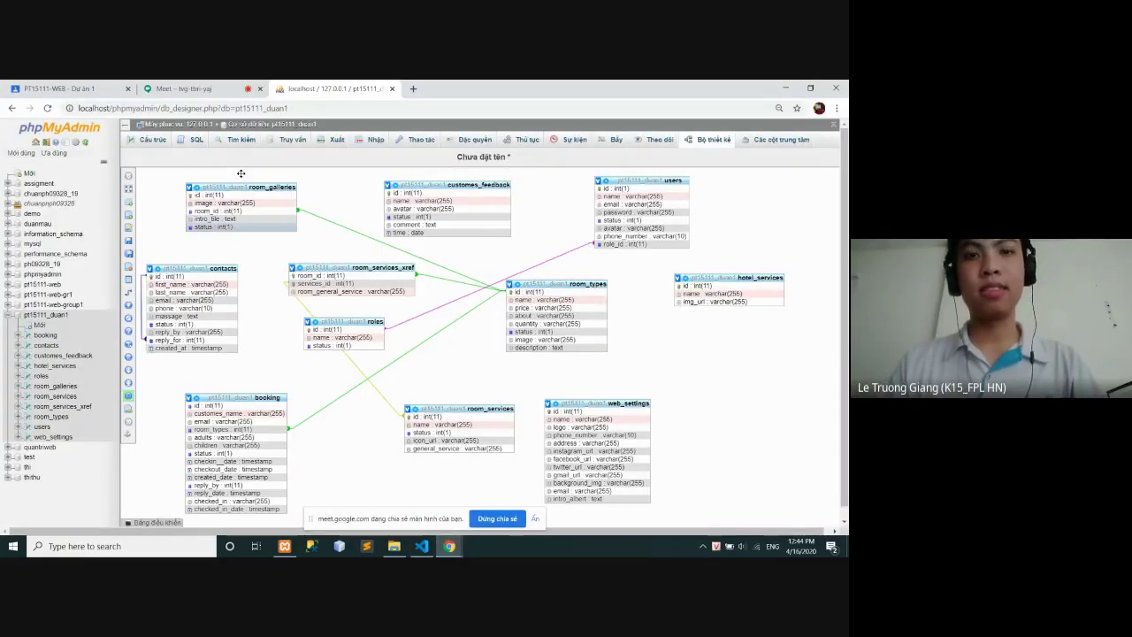
{"action": "left_click", "coordinate": [148, 139]}
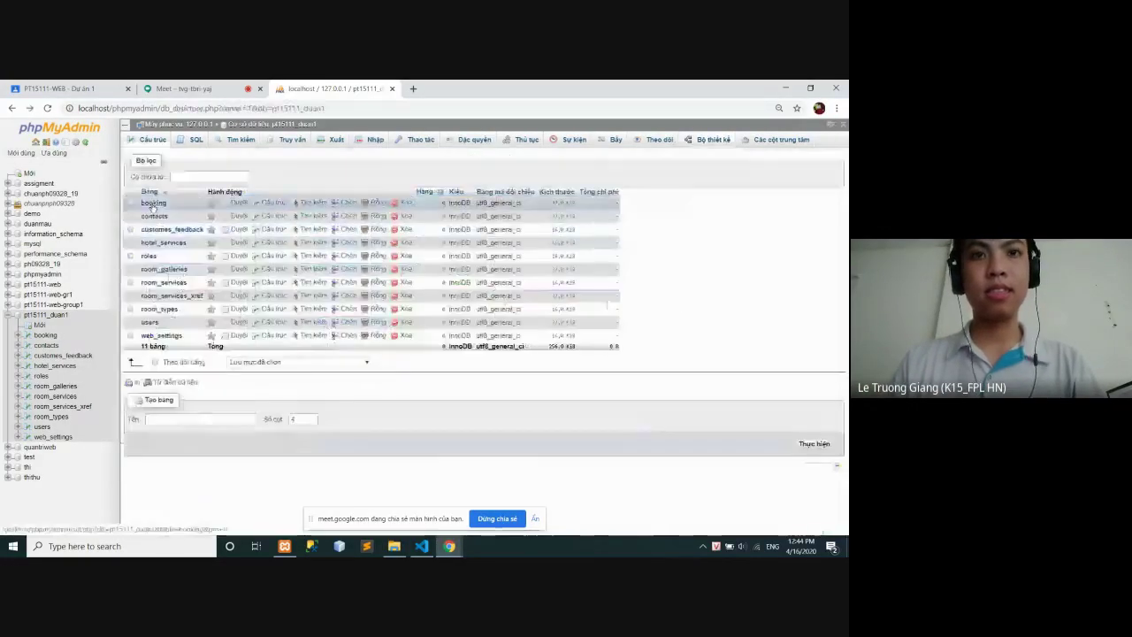
{"action": "right_click", "coordinate": [152, 204]}
{"action": "left_click", "coordinate": [152, 204]}
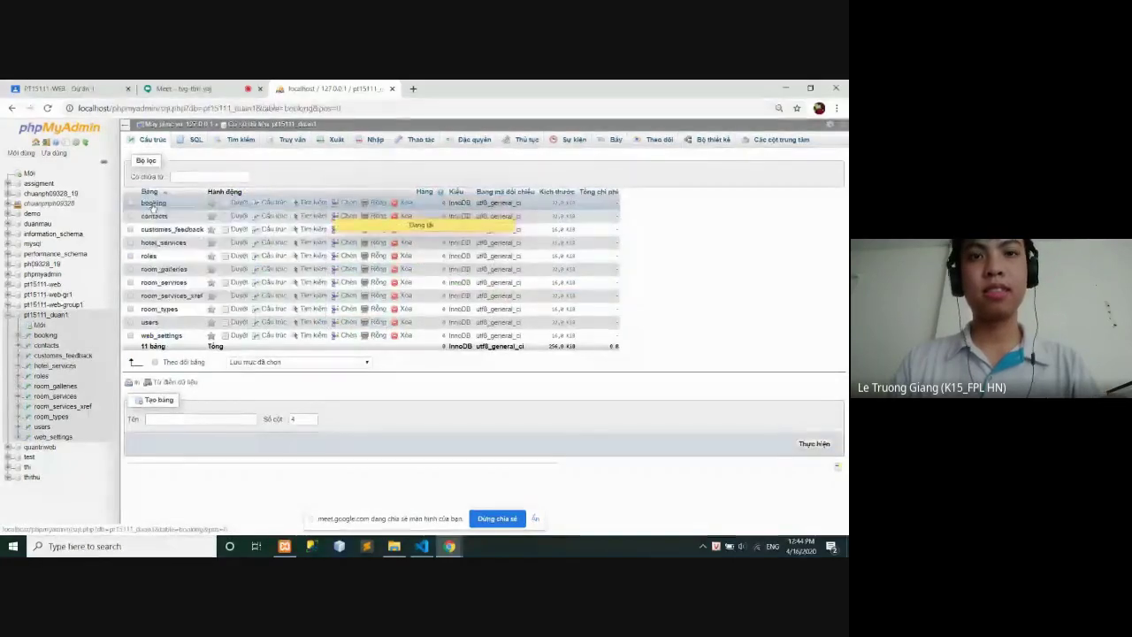
{"action": "left_click", "coordinate": [152, 205]}
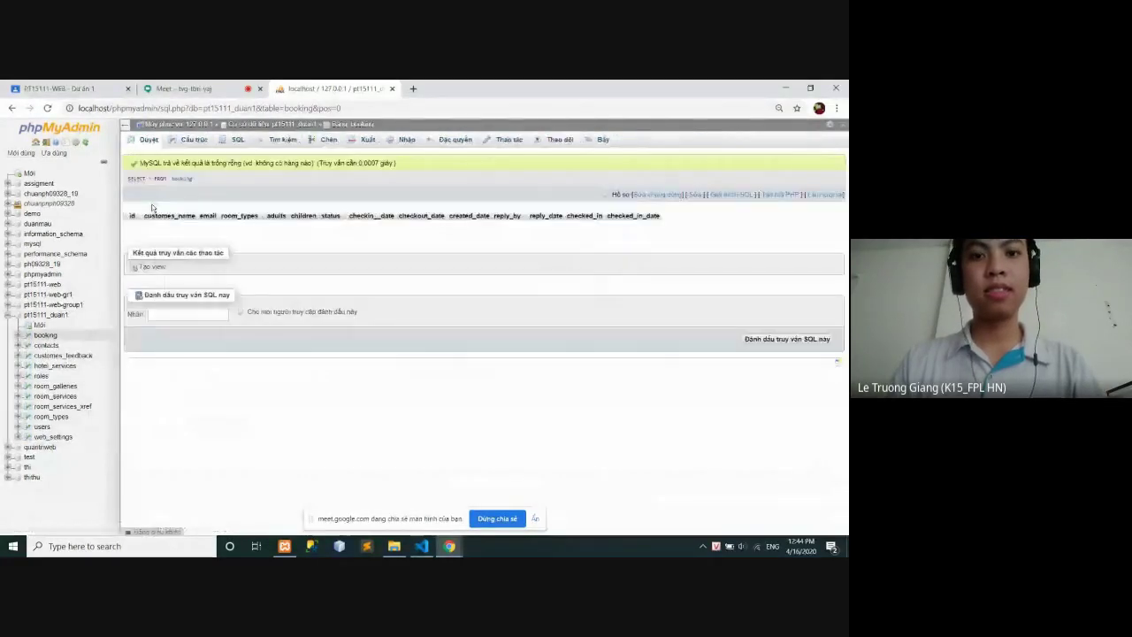
{"action": "double_click", "coordinate": [190, 178]}
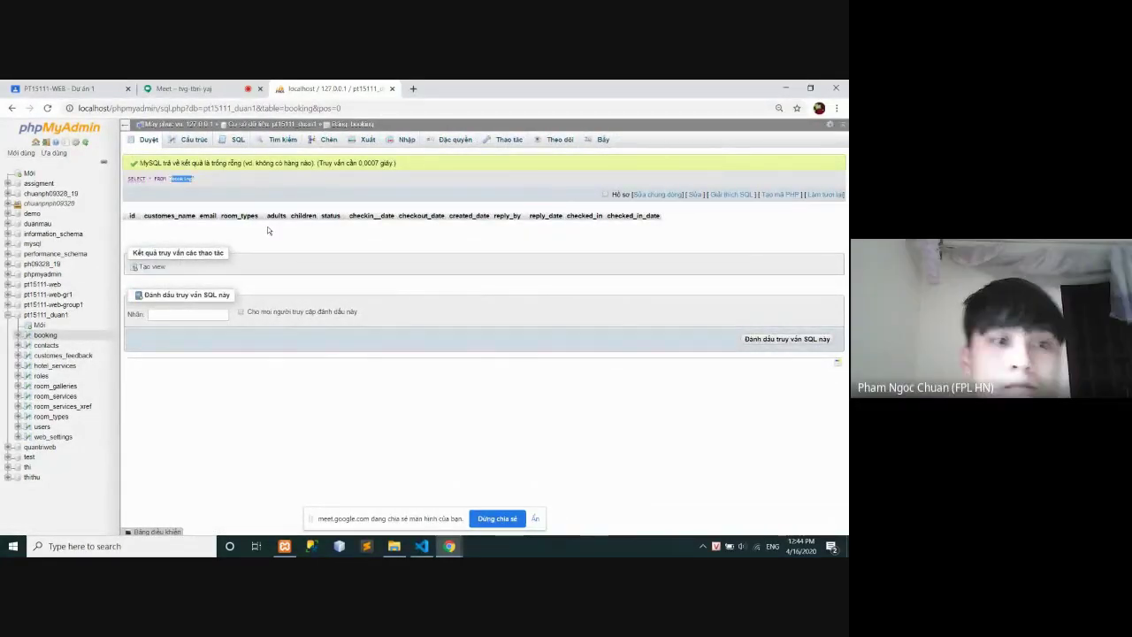
Return to File Explorer and create a booking folder plus a second folder with the default name in admin
{"action": "key", "text": "alt+Tab"}
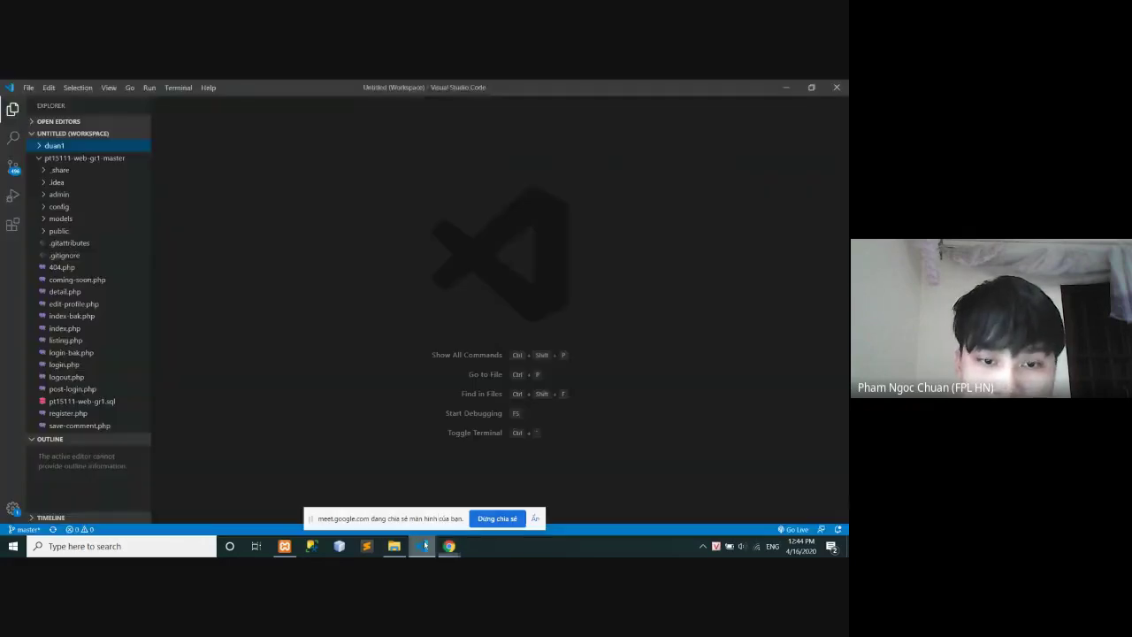
{"action": "key", "text": "alt+Tab"}
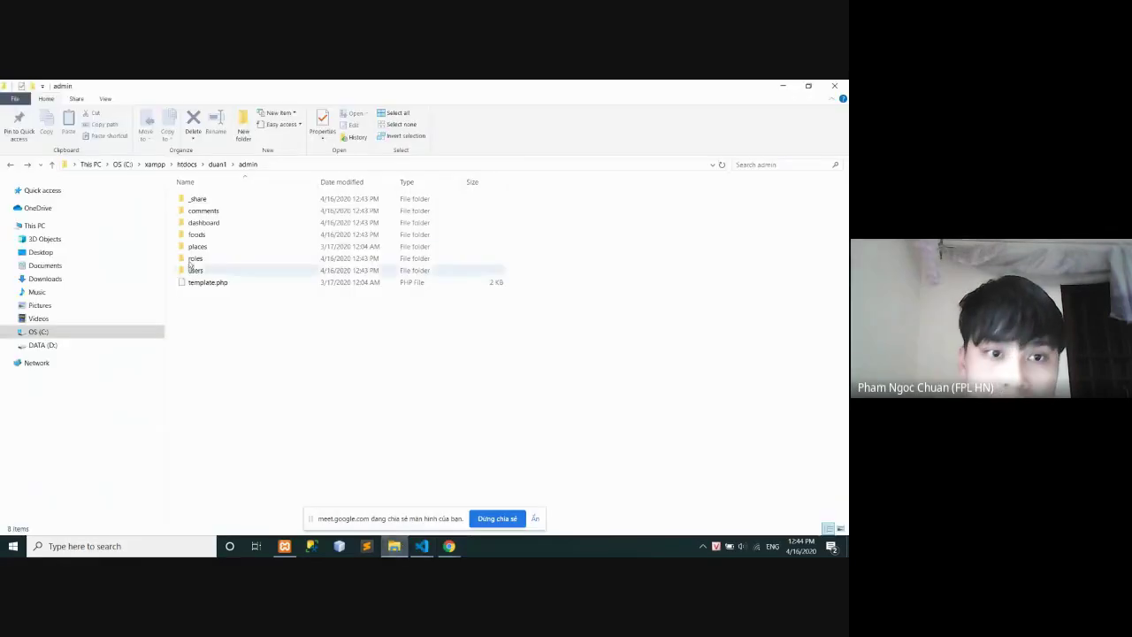
{"action": "left_click", "coordinate": [242, 135]}
{"action": "type", "text": "booking"}
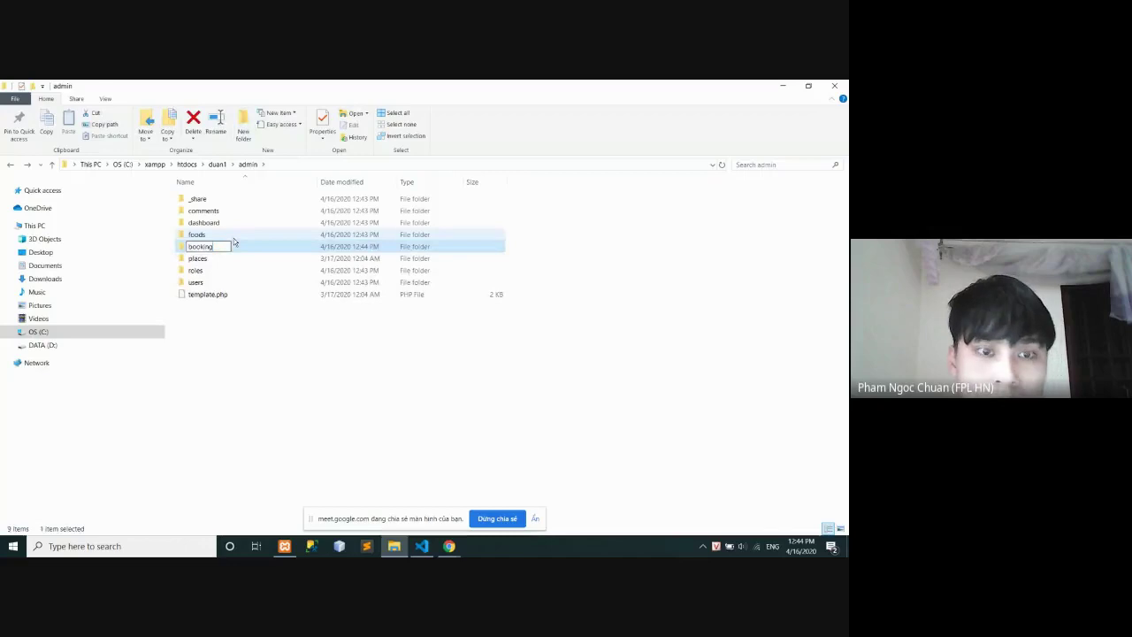
{"action": "left_click", "coordinate": [242, 334]}
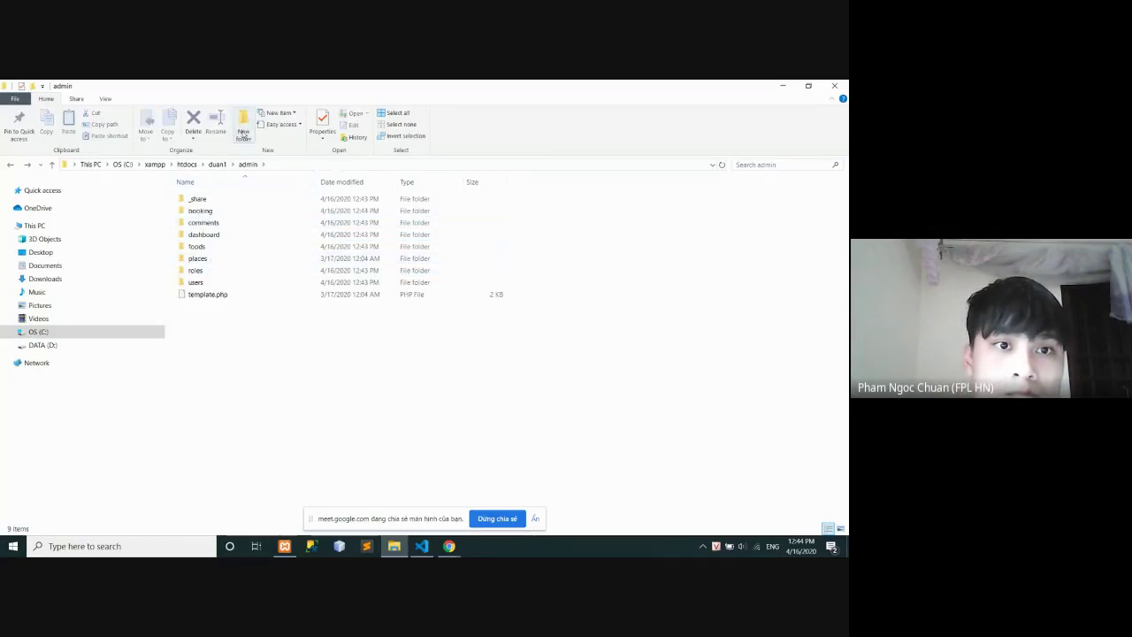
{"action": "left_click", "coordinate": [244, 133]}
{"action": "left_click", "coordinate": [264, 403]}
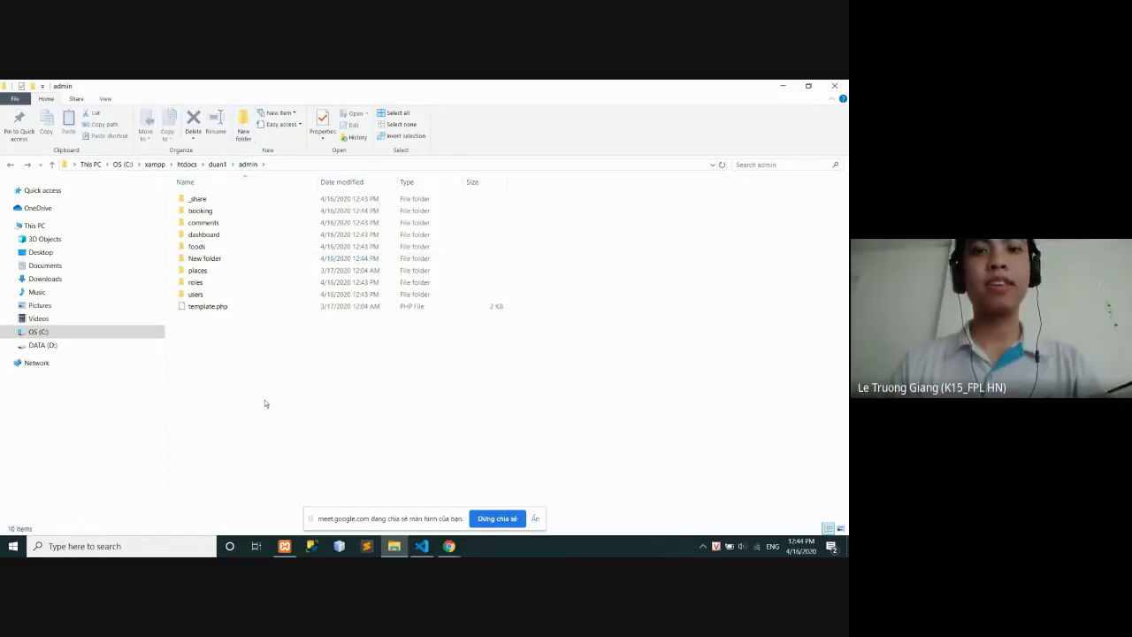
Switch to phpMyAdmin, open the contacts table and select the table name in its query
{"action": "left_click", "coordinate": [423, 546]}
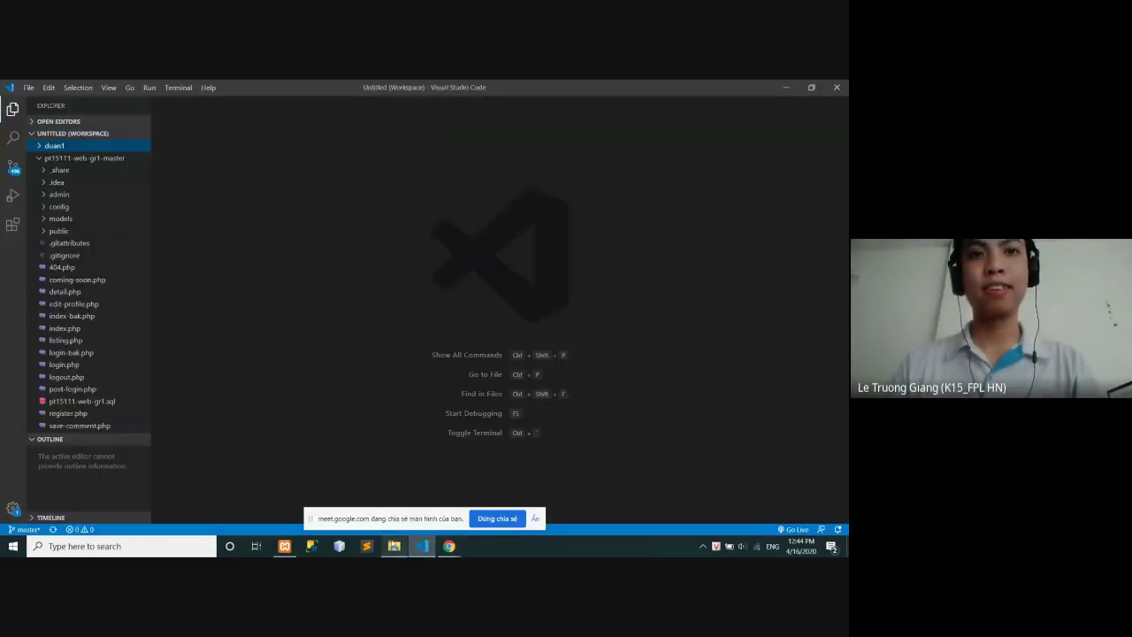
{"action": "left_click", "coordinate": [394, 546]}
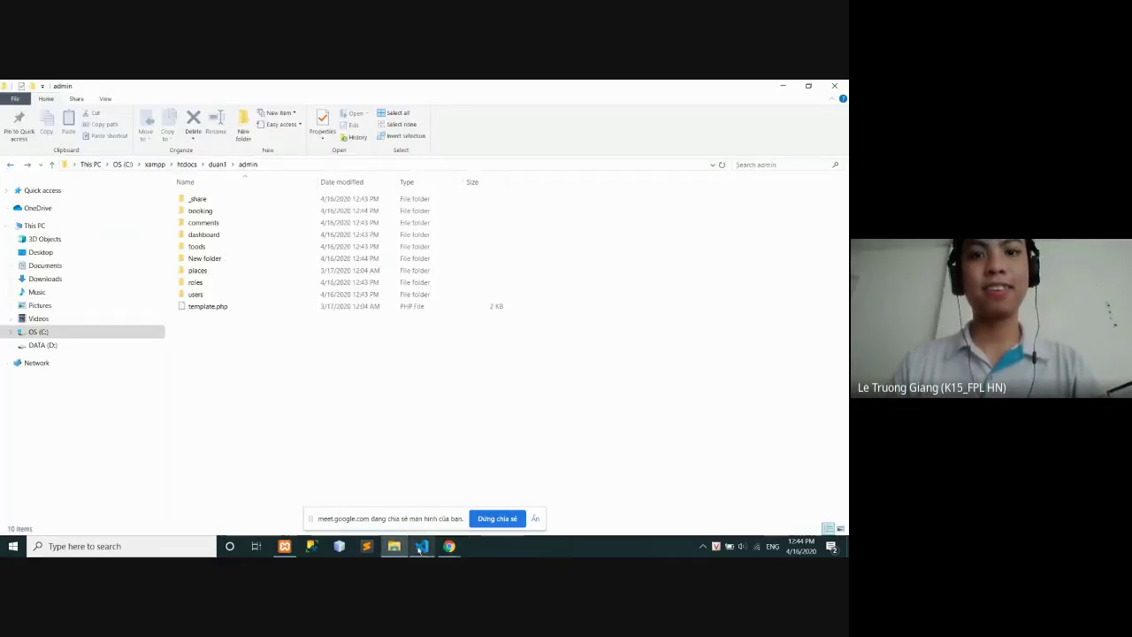
{"action": "mouse_move", "coordinate": [449, 546]}
{"action": "left_click", "coordinate": [389, 495]}
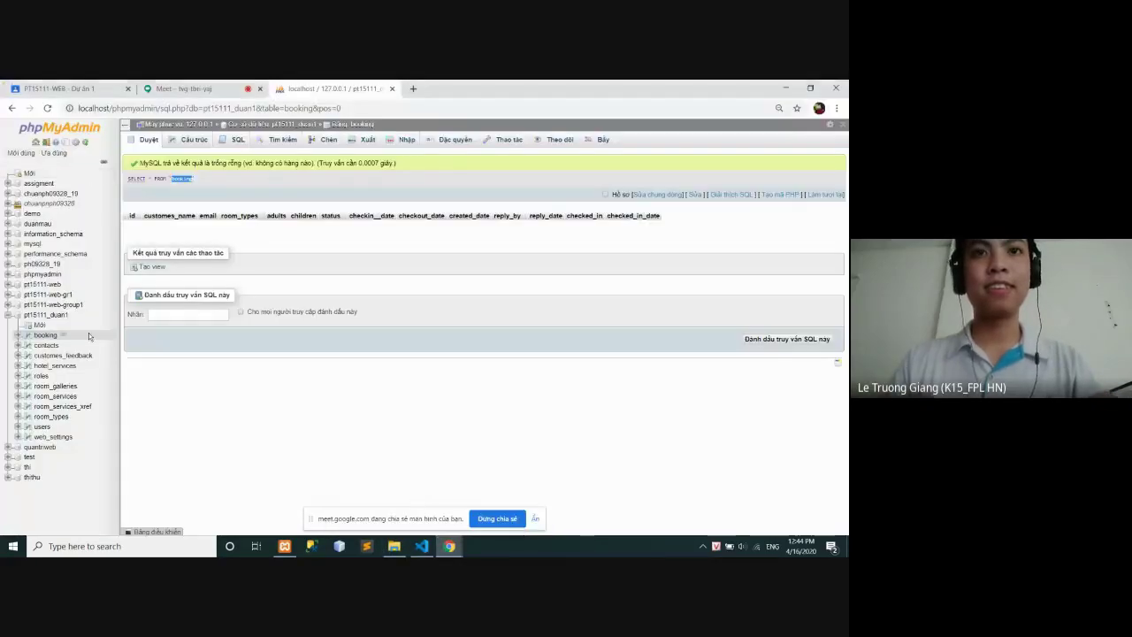
{"action": "left_click", "coordinate": [46, 345]}
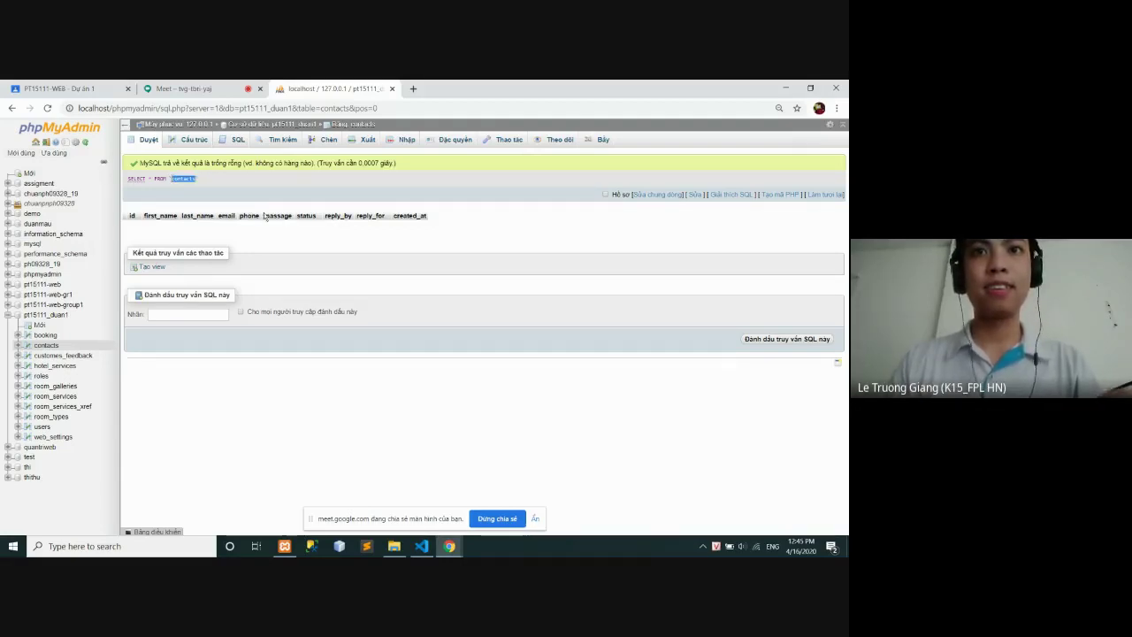
Return to the admin folder in File Explorer and rename New folder as contacts
{"action": "left_click", "coordinate": [422, 546]}
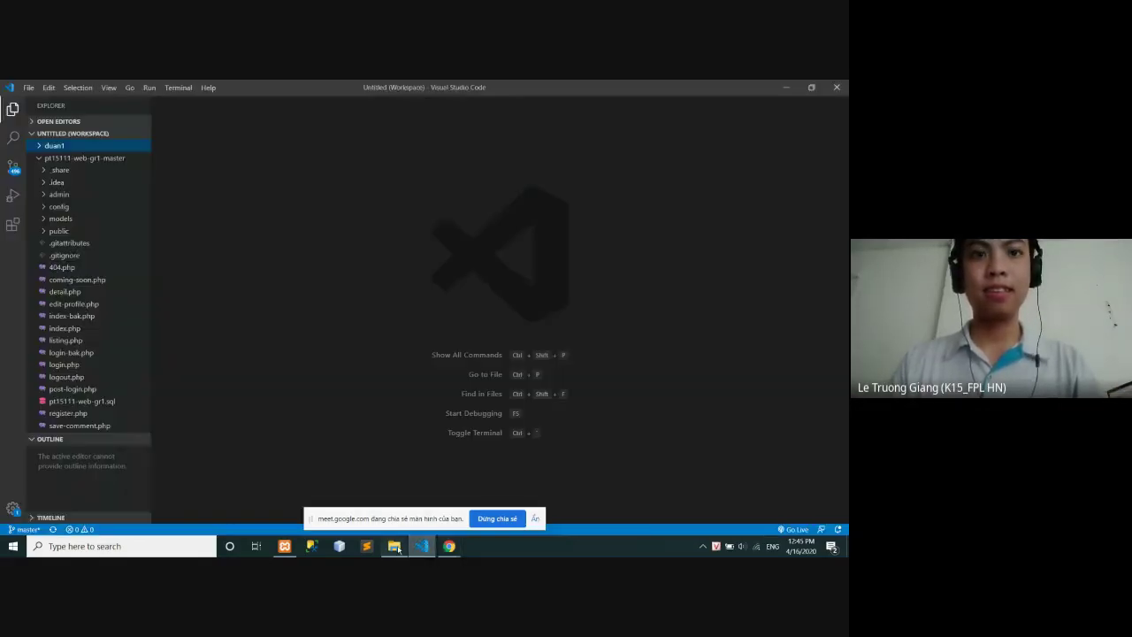
{"action": "left_click", "coordinate": [395, 546]}
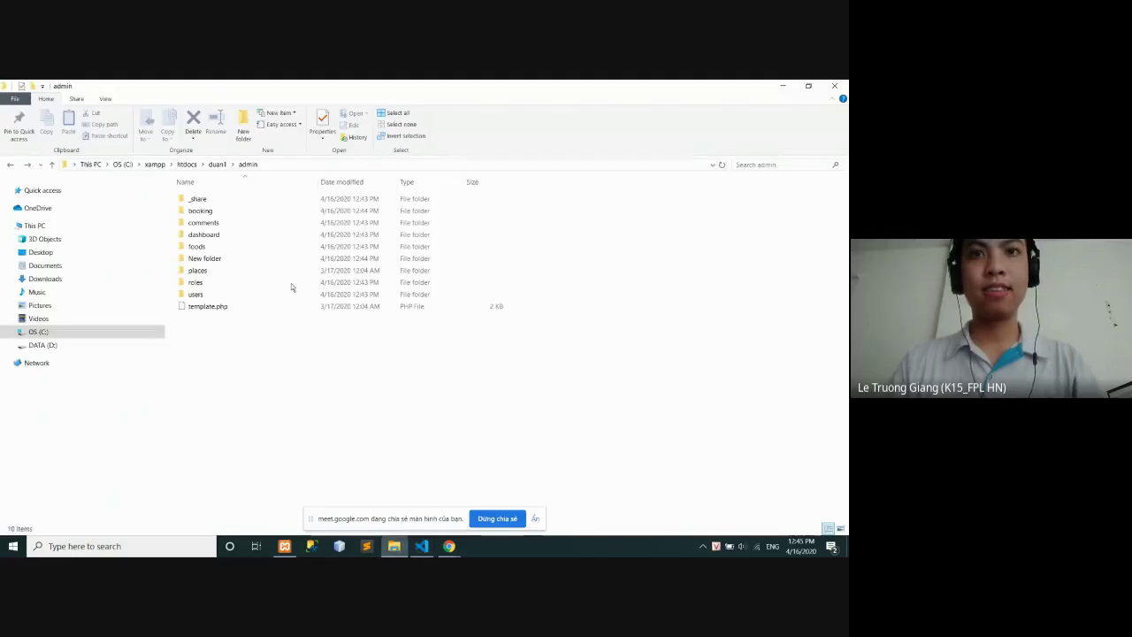
{"action": "left_click", "coordinate": [206, 262]}
{"action": "right_click", "coordinate": [206, 262]}
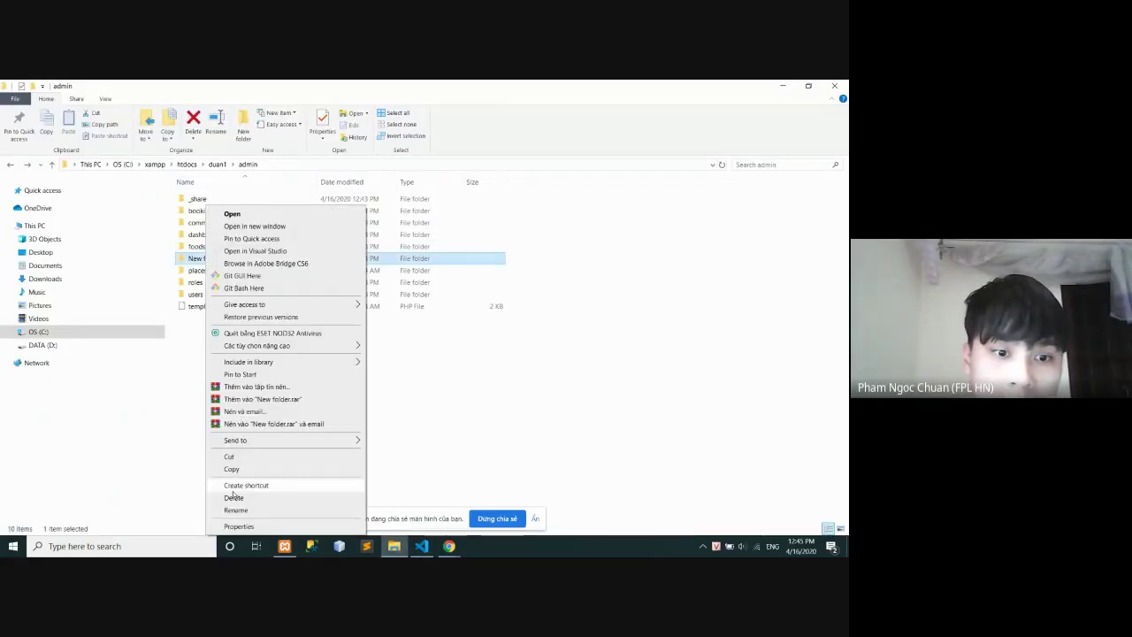
{"action": "left_click", "coordinate": [236, 509]}
{"action": "type", "text": "contacts"}
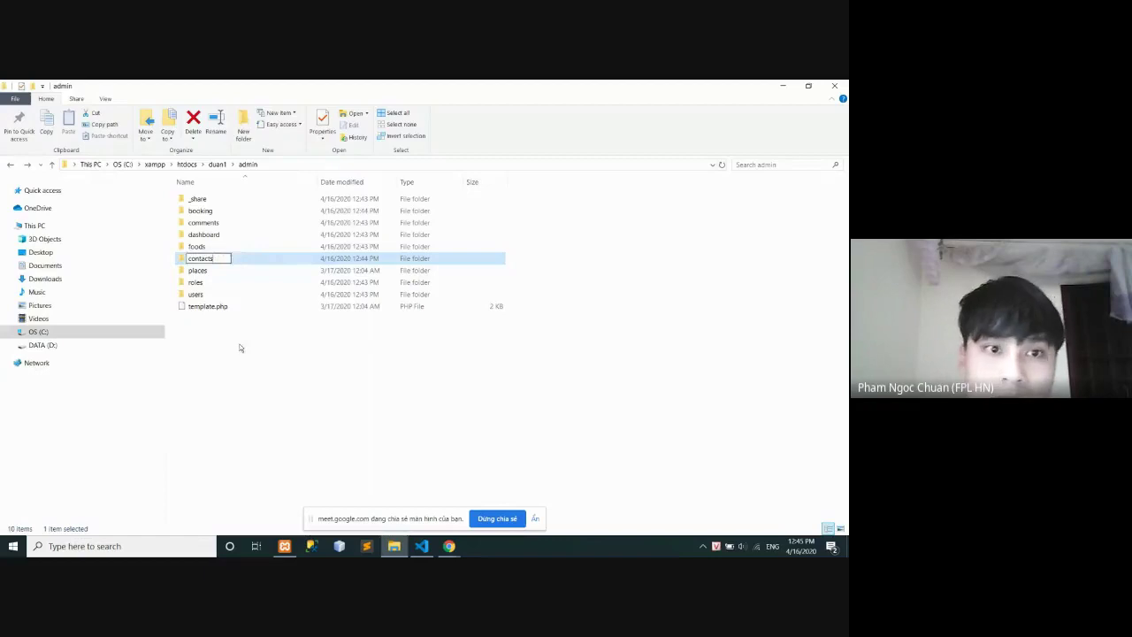
{"action": "key", "text": "Return"}
{"action": "left_click", "coordinate": [240, 347]}
Switch to phpMyAdmin, open the customes_feedback table and copy the table name from its query
{"action": "left_click", "coordinate": [422, 546]}
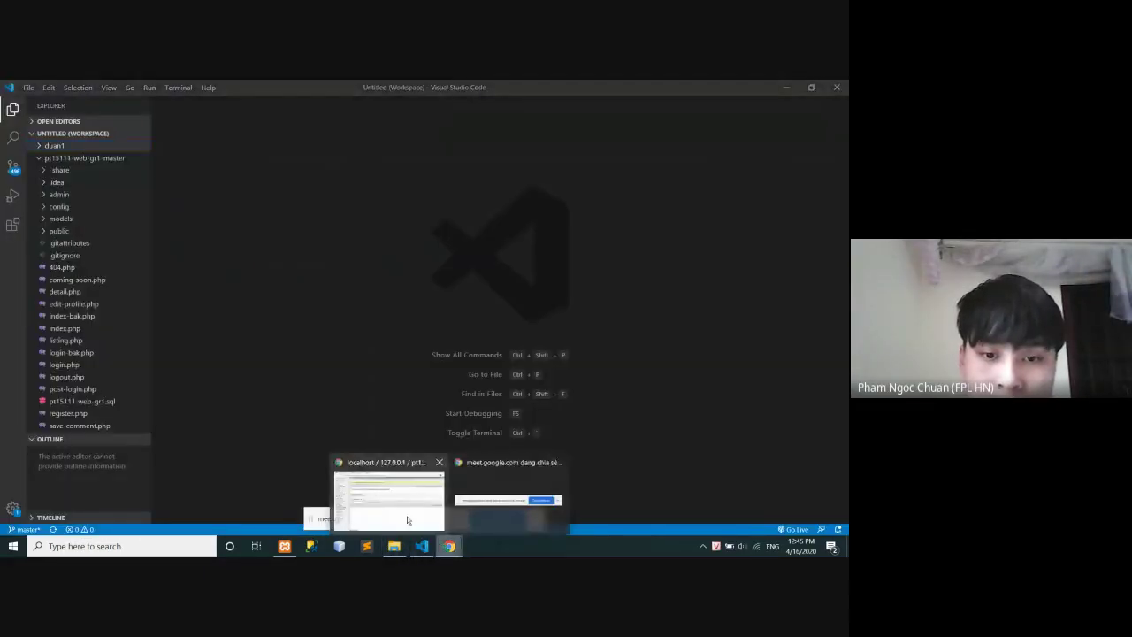
{"action": "left_click", "coordinate": [408, 520]}
{"action": "left_click", "coordinate": [62, 355]}
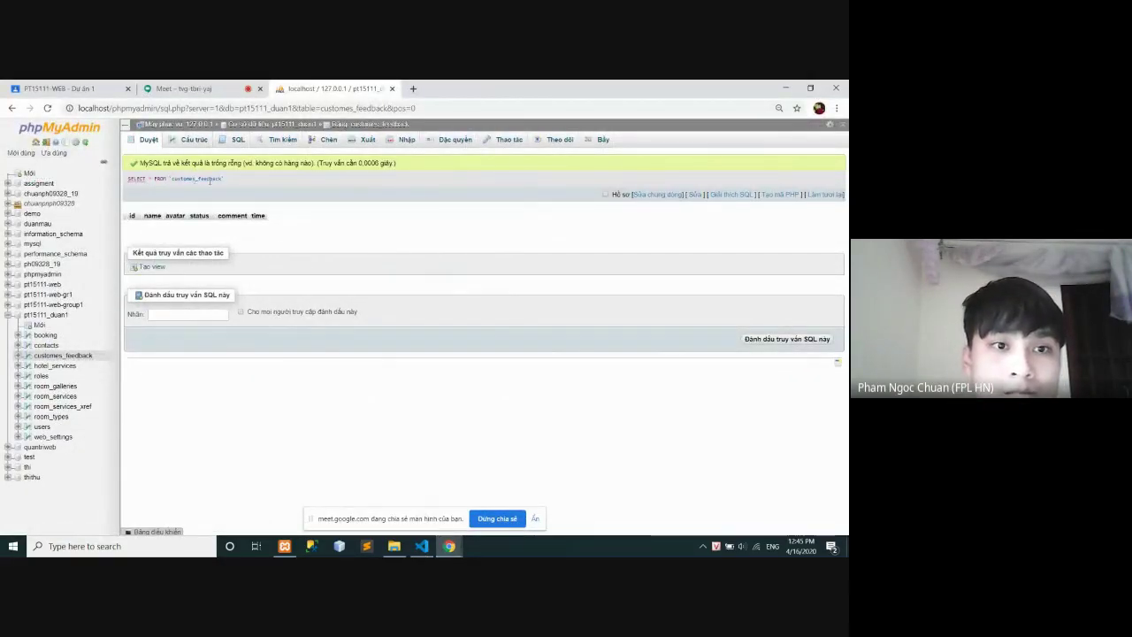
{"action": "left_click_drag", "start_coordinate": [221, 180], "coordinate": [175, 180]}
{"action": "key", "text": "ctrl+c"}
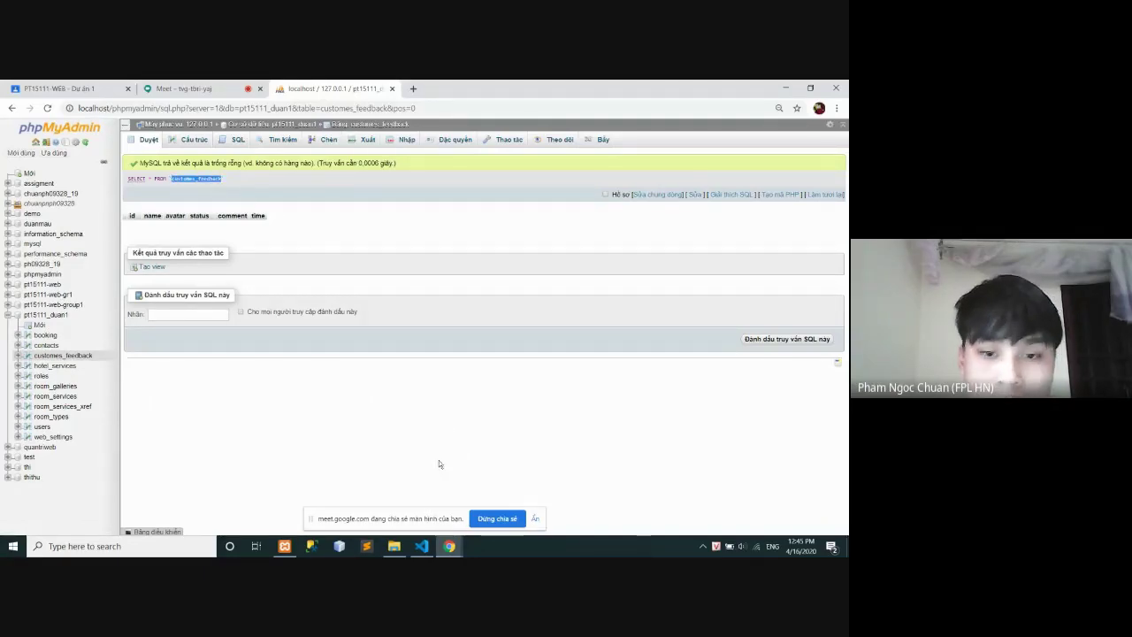
Return to File Explorer and create a folder named customes_feedback in admin
{"action": "left_click", "coordinate": [393, 546]}
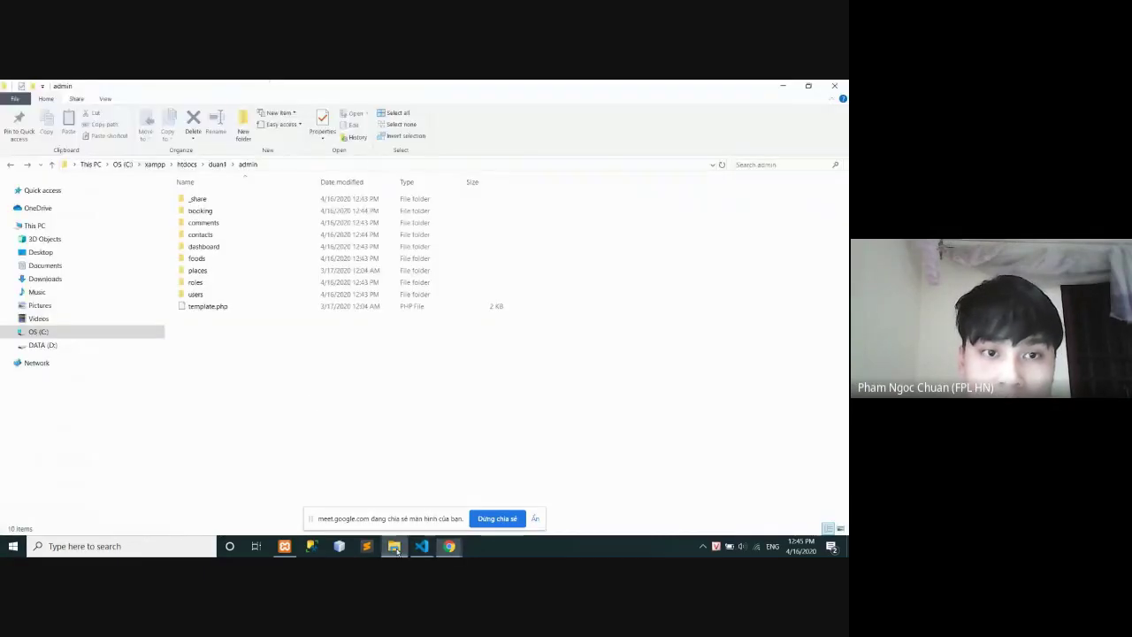
{"action": "left_click", "coordinate": [244, 124]}
{"action": "key", "text": "ctrl+v"}
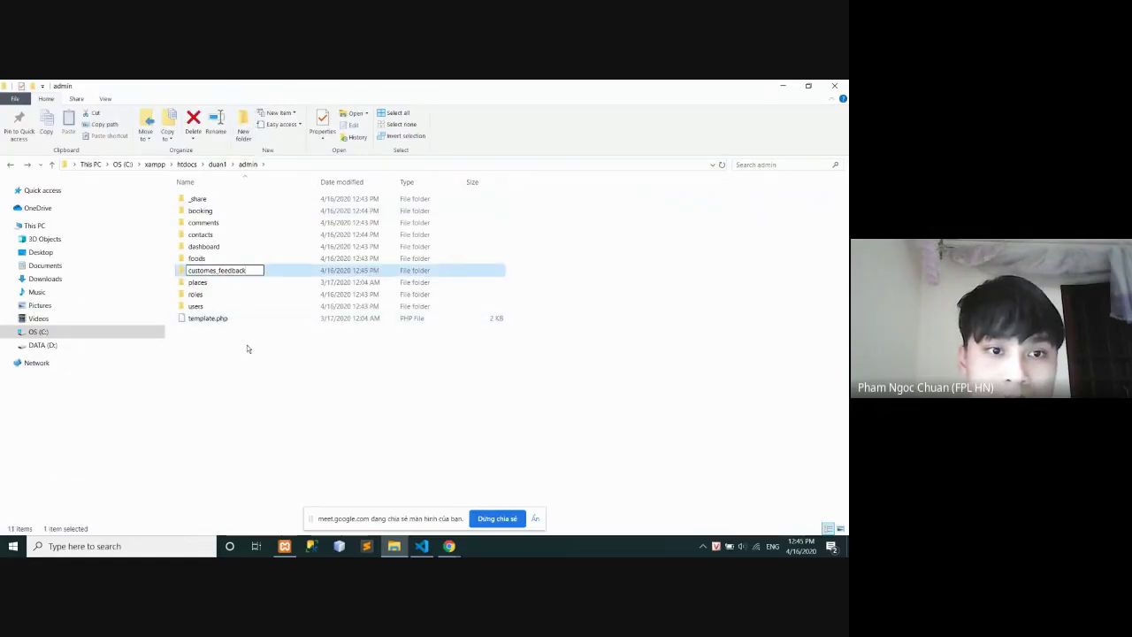
{"action": "left_click", "coordinate": [254, 385]}
Switch to phpMyAdmin, open the hotel_services table and copy the table name from its query
{"action": "mouse_move", "coordinate": [450, 546]}
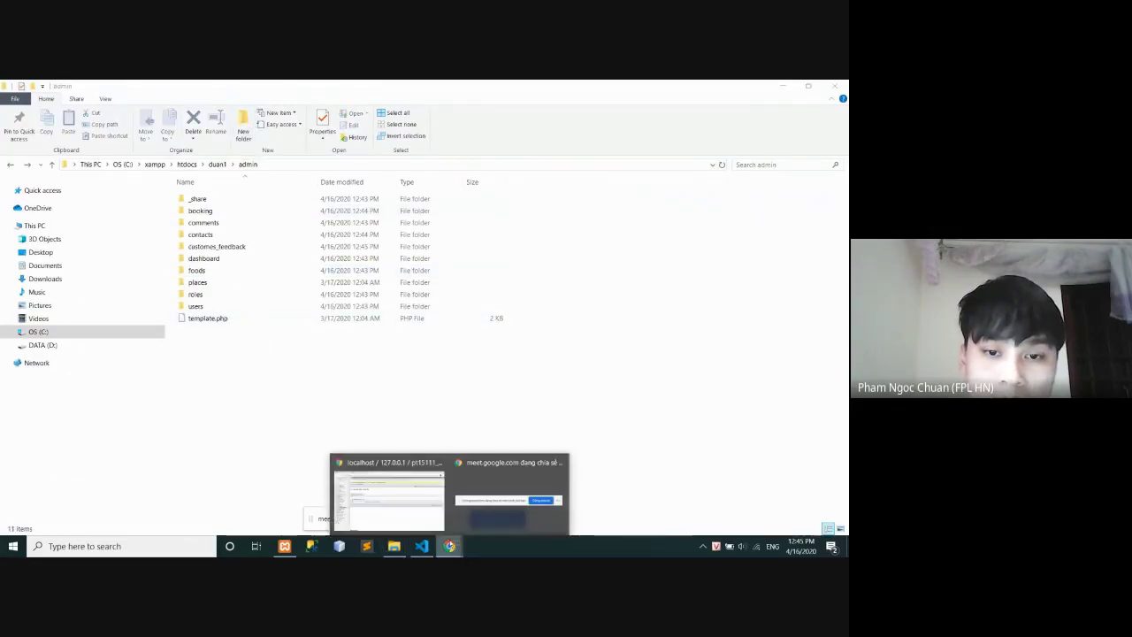
{"action": "left_click", "coordinate": [418, 513]}
{"action": "left_click", "coordinate": [55, 366]}
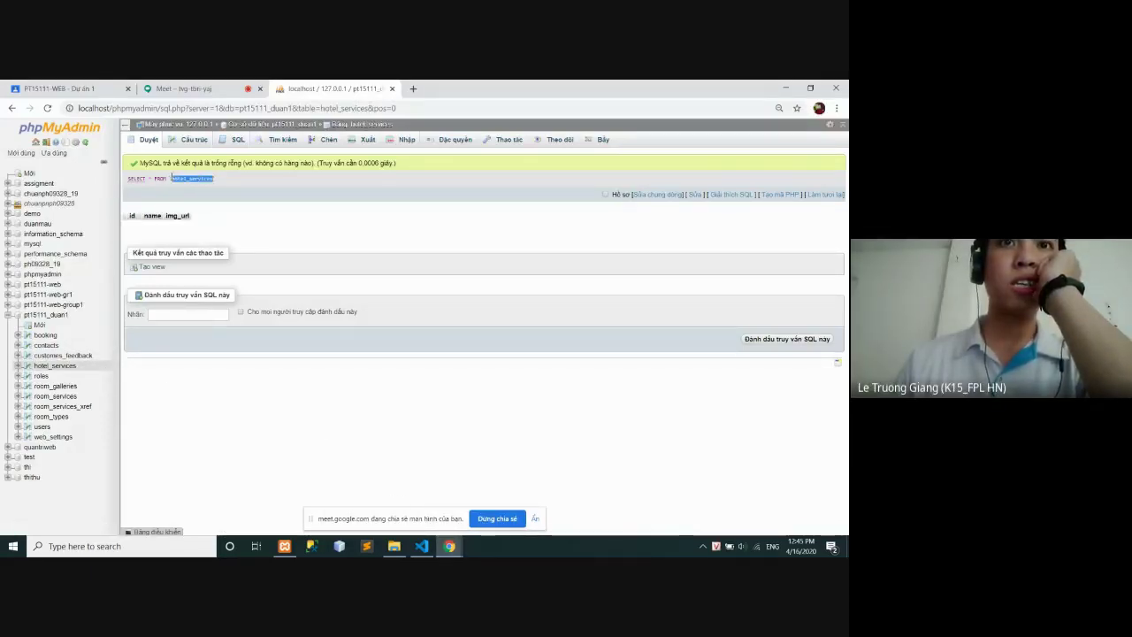
Return to the admin folder in File Explorer and create a folder named hotel_services
{"action": "left_click", "coordinate": [422, 546]}
{"action": "left_click", "coordinate": [394, 546]}
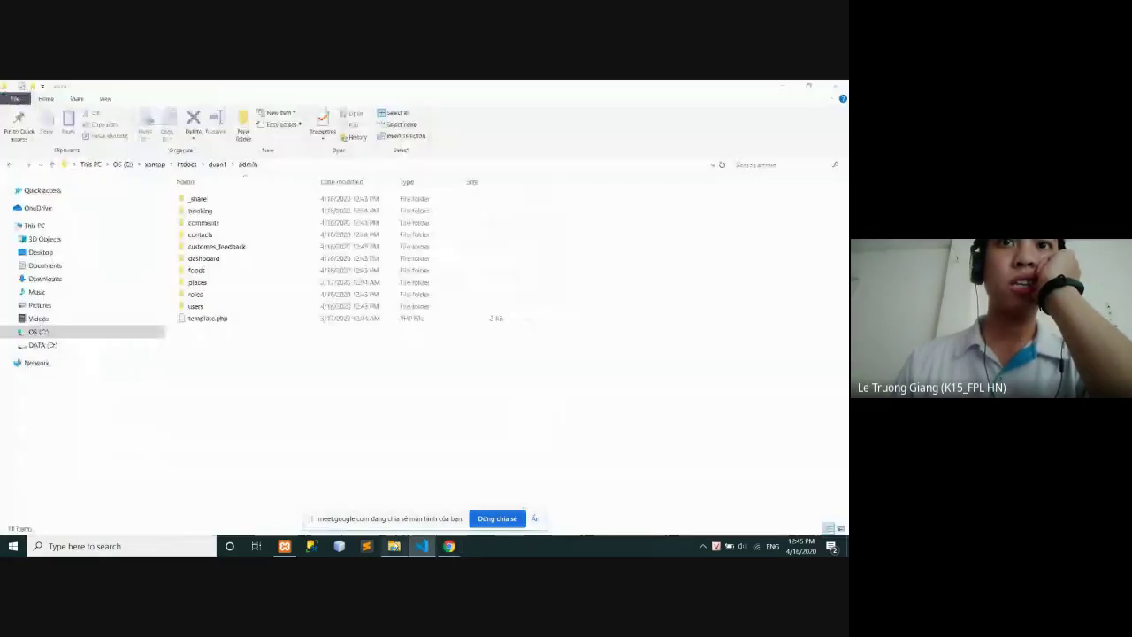
{"action": "left_click", "coordinate": [243, 123]}
{"action": "type", "text": "hotel_services"}
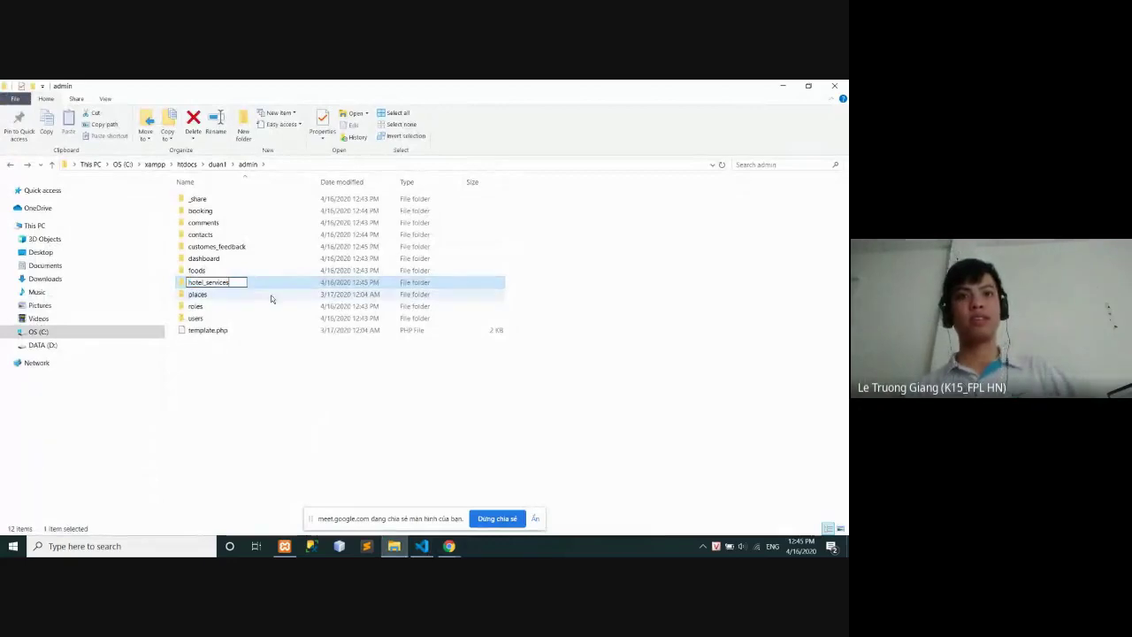
{"action": "left_click", "coordinate": [266, 362]}
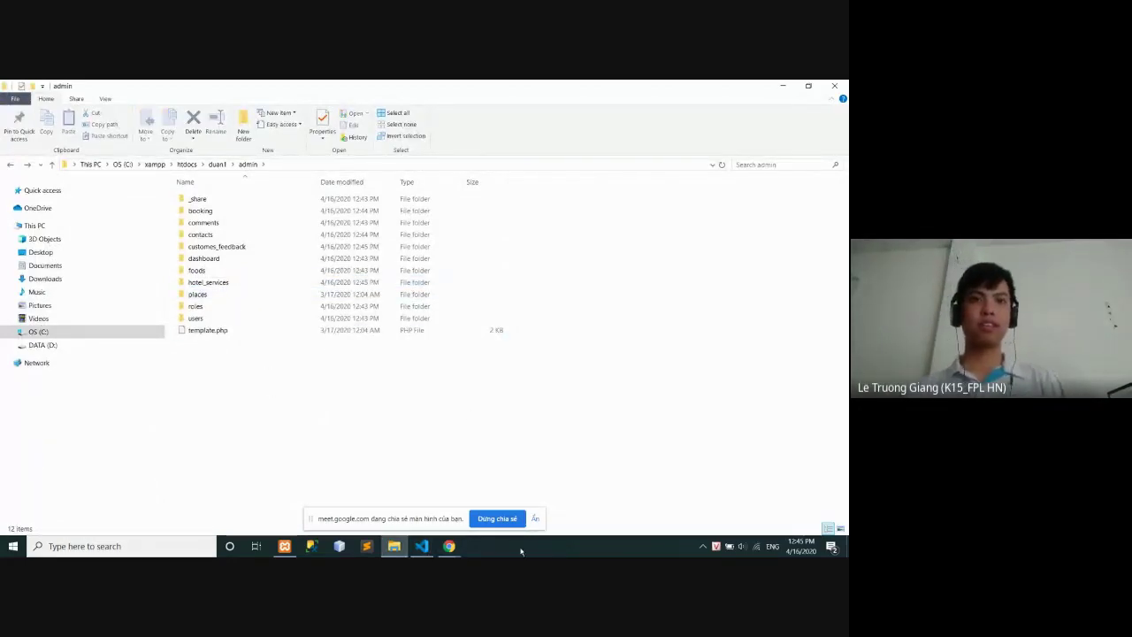
Switch to phpMyAdmin, open the room_galleries table and copy the table name from its query
{"action": "left_click", "coordinate": [449, 546]}
{"action": "left_click", "coordinate": [419, 516]}
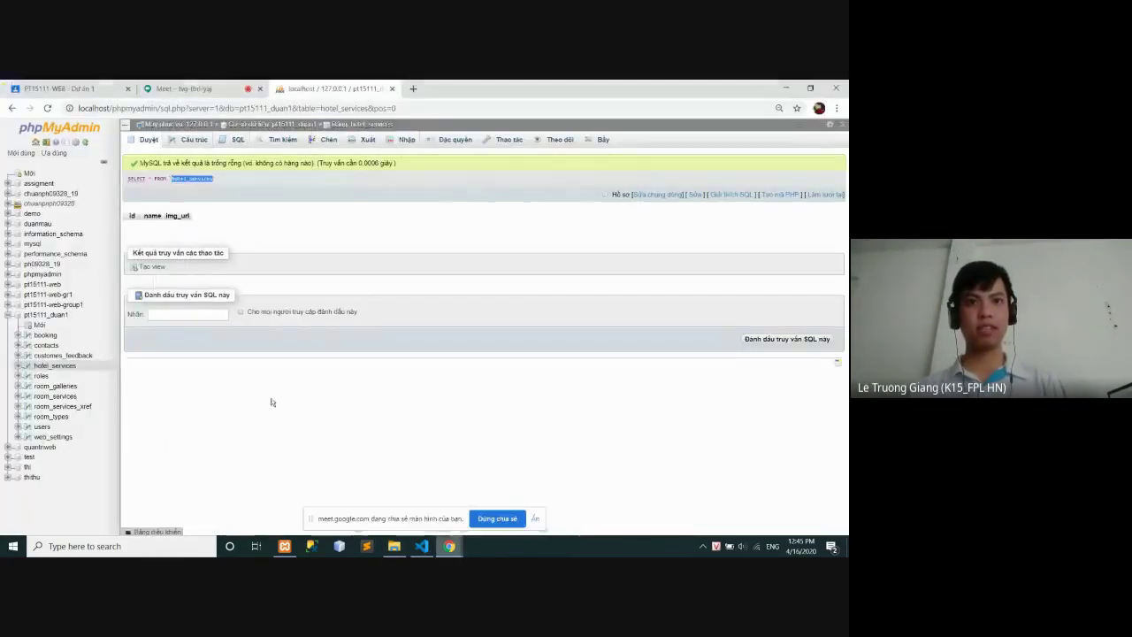
{"action": "left_click", "coordinate": [44, 388]}
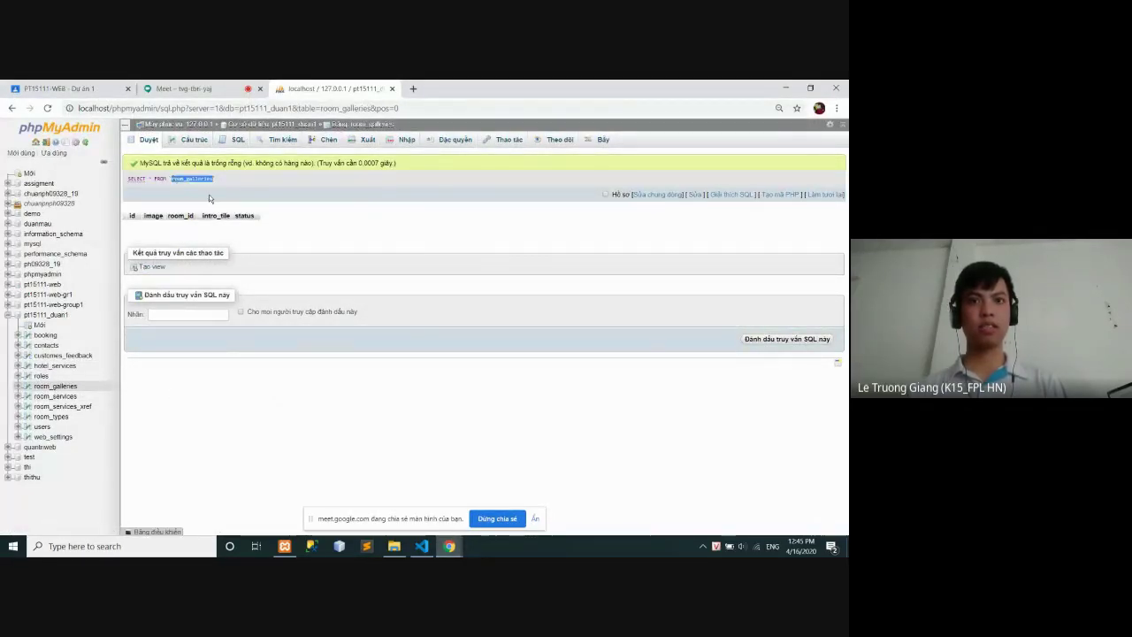
Return to the admin folder in File Explorer and create a folder named room_galleries
{"action": "left_click", "coordinate": [394, 546]}
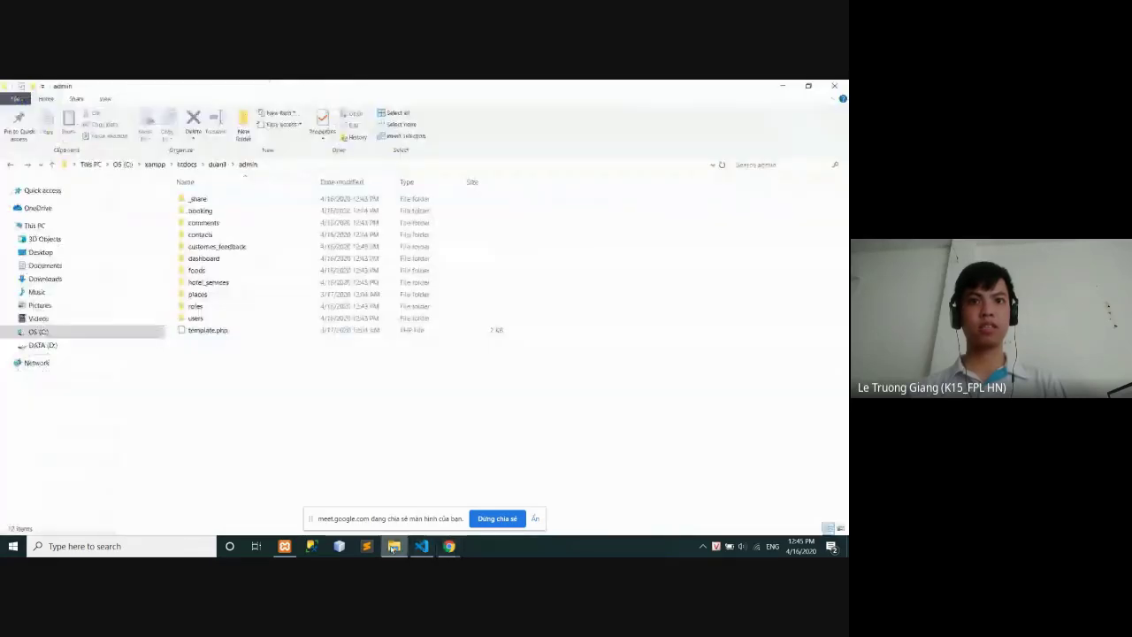
{"action": "left_click", "coordinate": [242, 133]}
{"action": "type", "text": "room_galleries"}
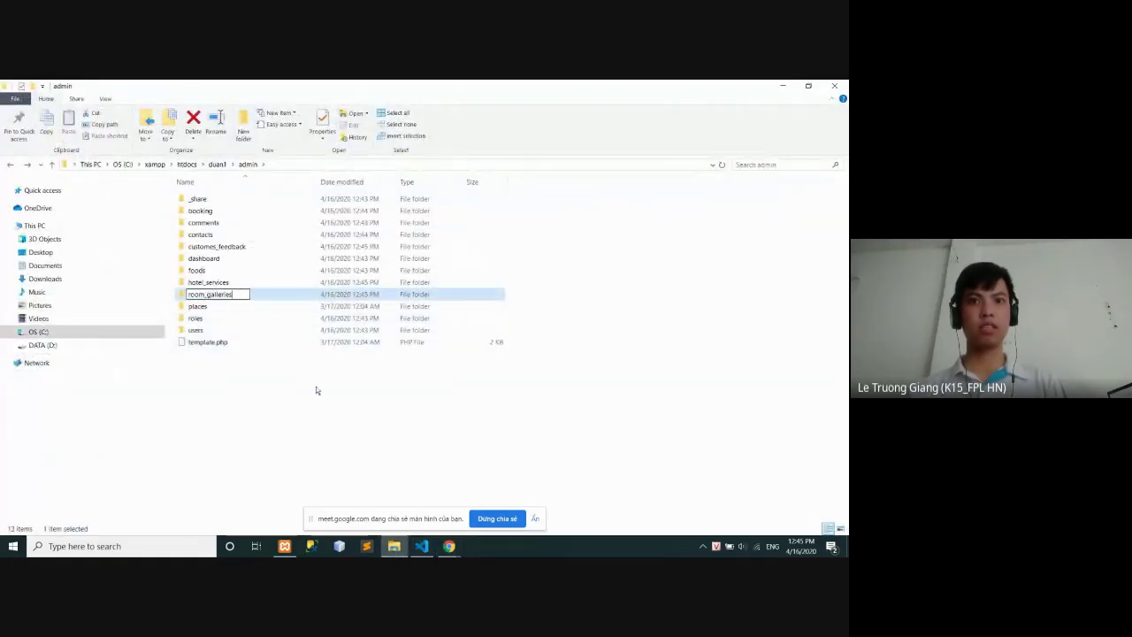
{"action": "key", "text": "Return"}
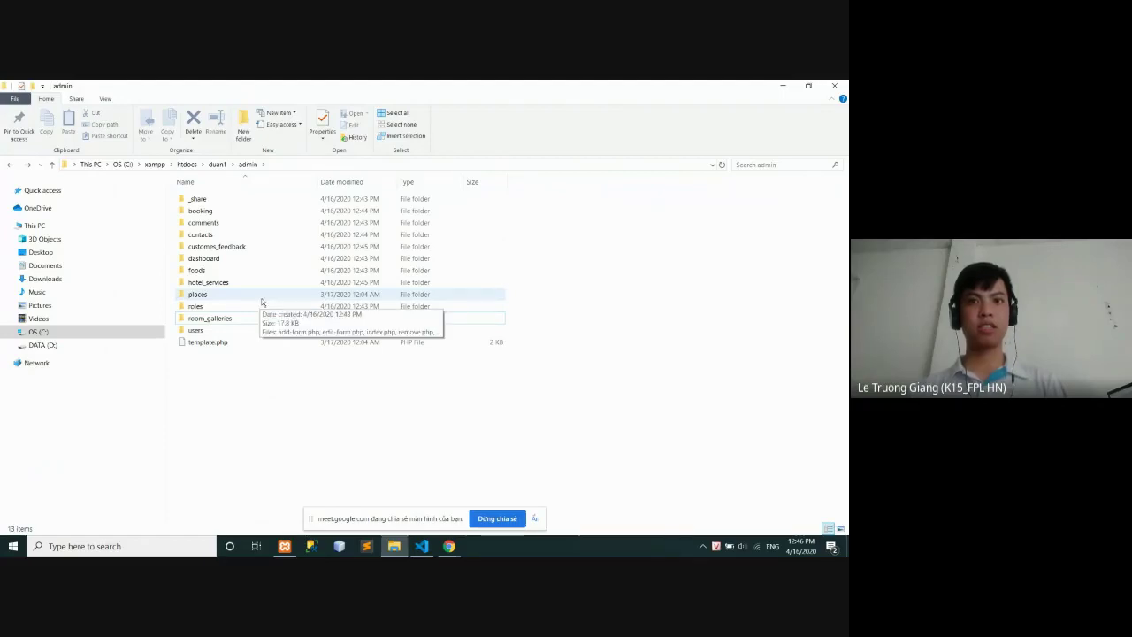
{"action": "left_click", "coordinate": [194, 270]}
{"action": "right_click", "coordinate": [194, 270]}
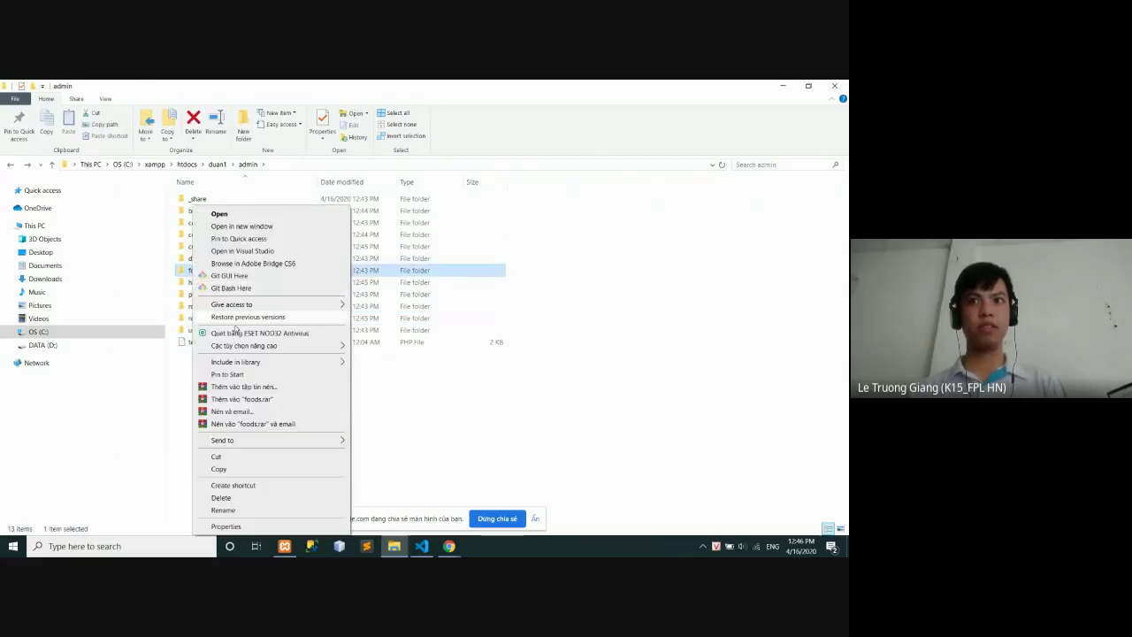
{"action": "left_click", "coordinate": [382, 447]}
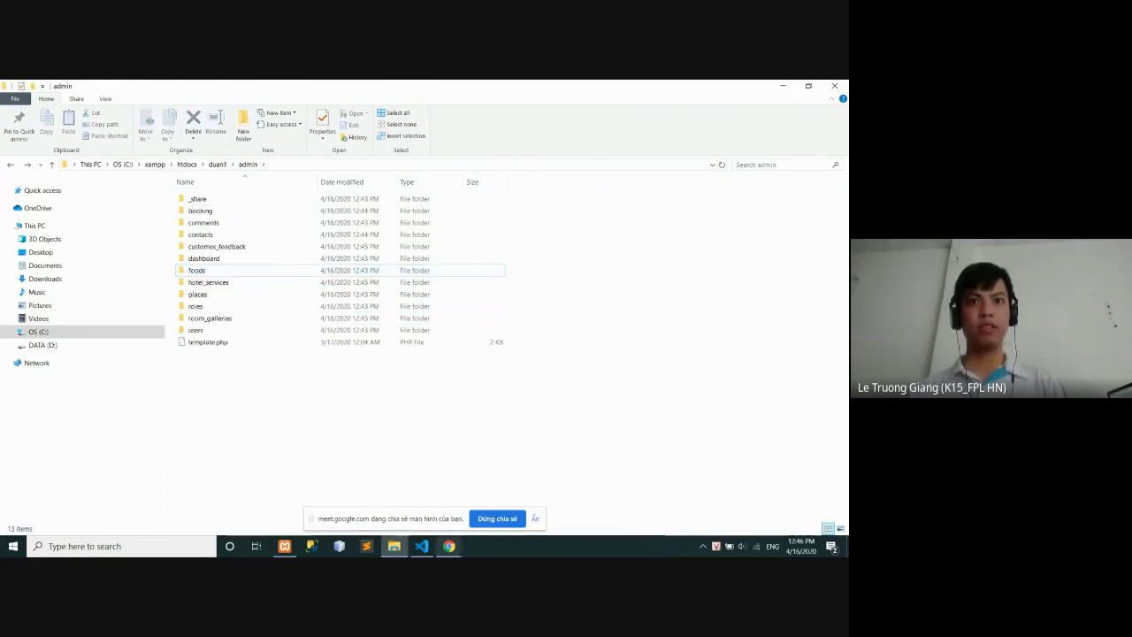
Switch to phpMyAdmin, open the room_services table and copy the table name from its query
{"action": "left_click", "coordinate": [421, 547]}
{"action": "mouse_move", "coordinate": [449, 546]}
{"action": "left_click", "coordinate": [411, 511]}
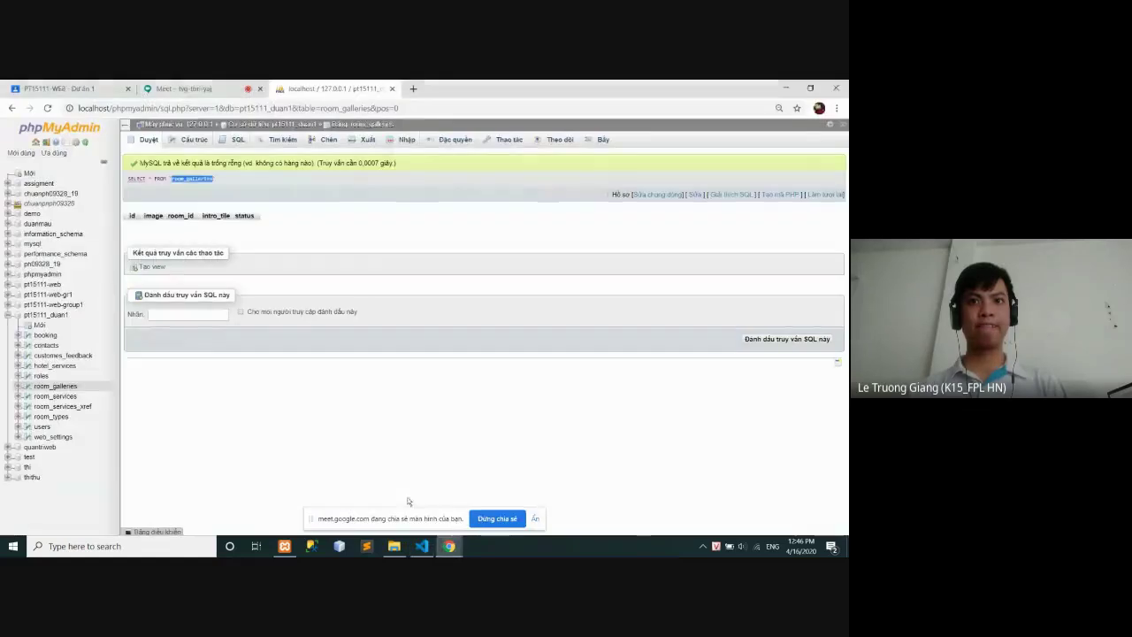
{"action": "left_click", "coordinate": [55, 396]}
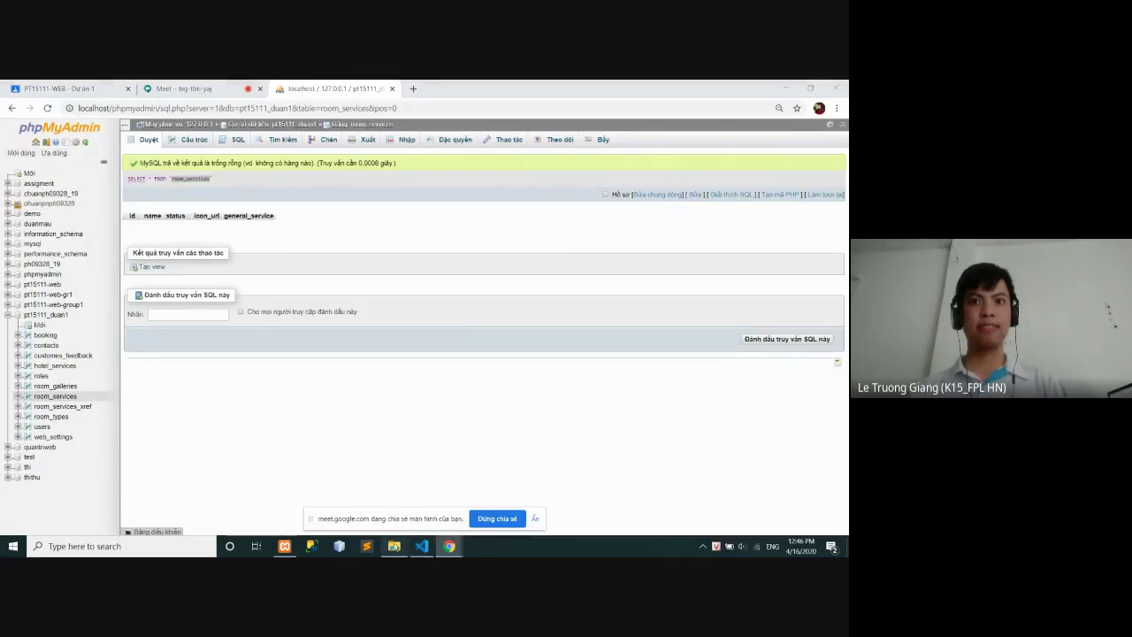
Return to the admin folder in File Explorer and rename the foods folder as room_services
{"action": "left_click", "coordinate": [394, 546]}
{"action": "right_click", "coordinate": [212, 272]}
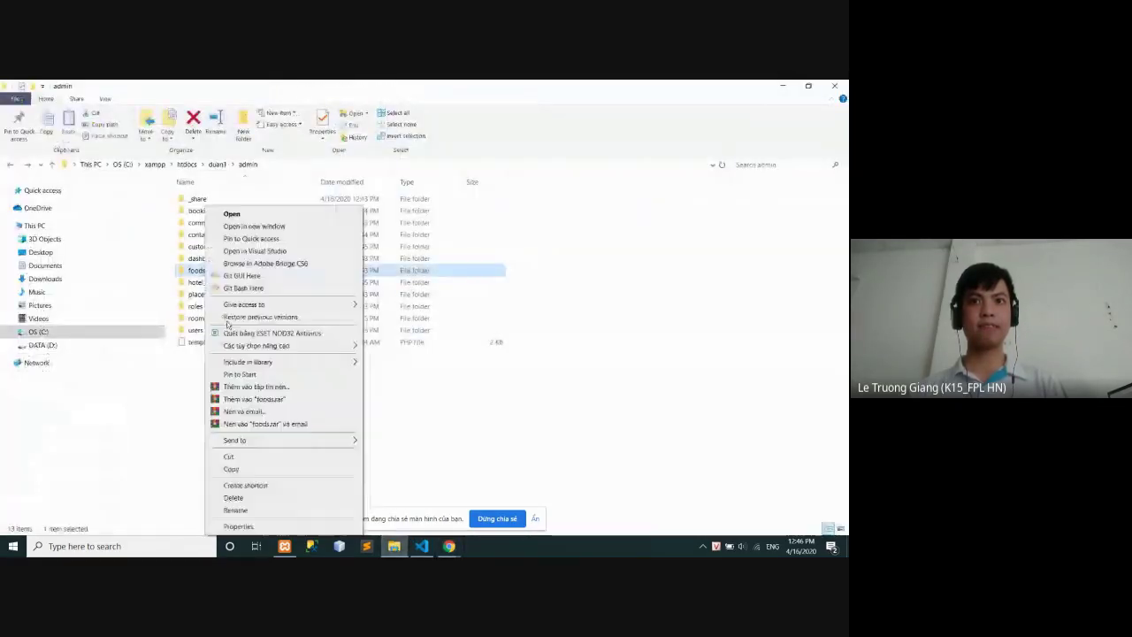
{"action": "left_click", "coordinate": [235, 511]}
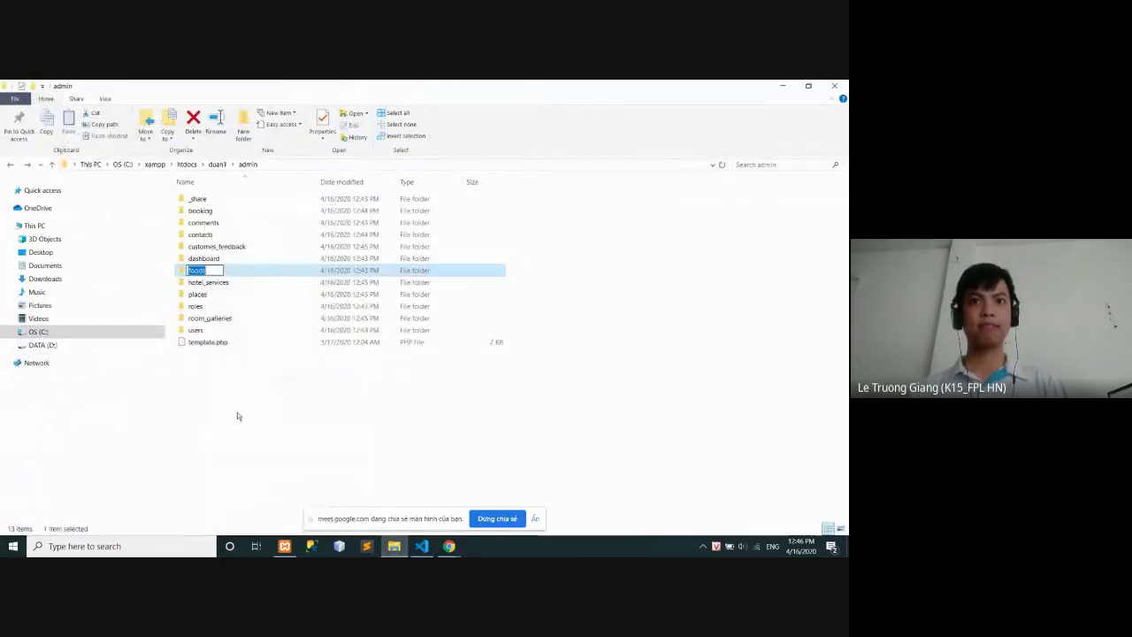
{"action": "type", "text": "room_services"}
{"action": "key", "text": "Return"}
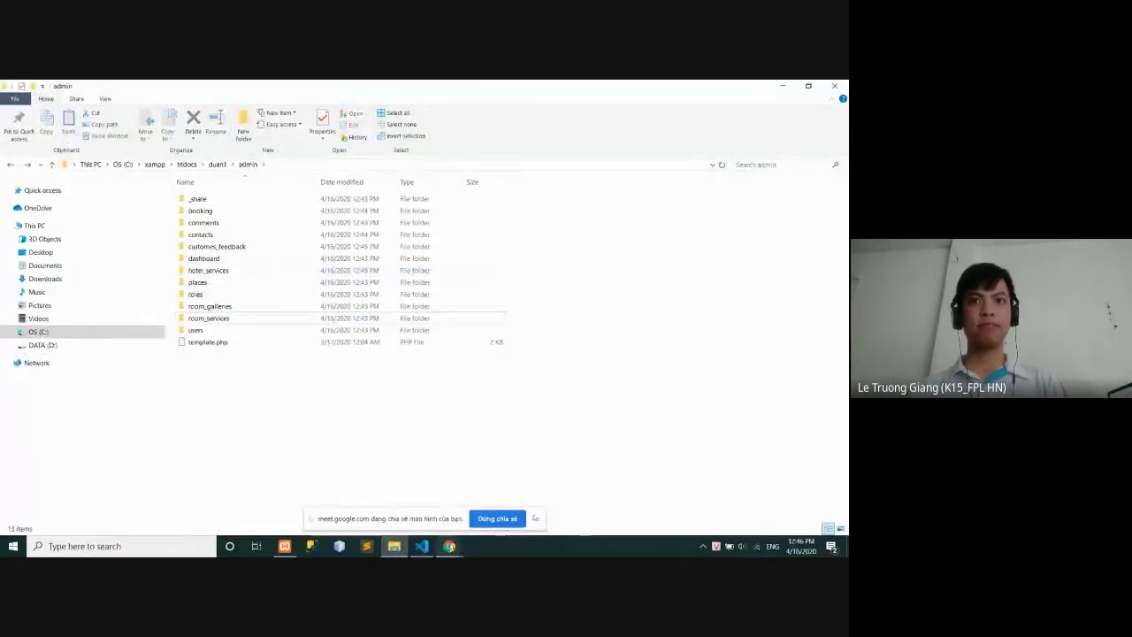
Switch to phpMyAdmin, open the room_services_xref table and copy the table name from its query
{"action": "left_click", "coordinate": [450, 546]}
{"action": "left_click", "coordinate": [387, 488]}
{"action": "left_click", "coordinate": [62, 406]}
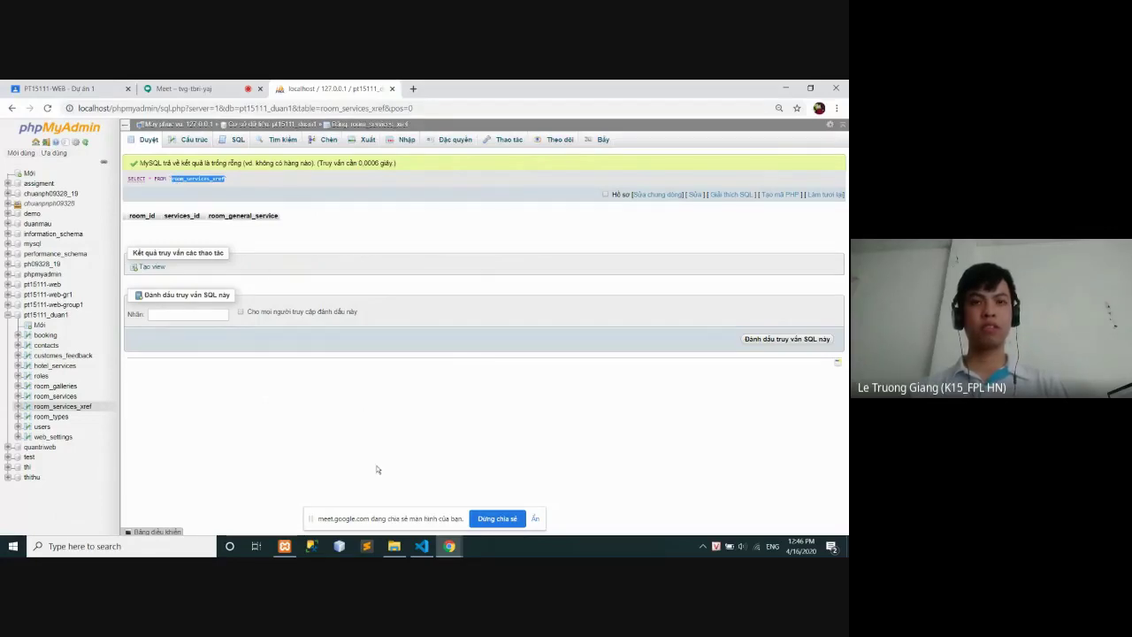
Return to the admin folder in File Explorer and rename the places folder as room_services_xref
{"action": "left_click", "coordinate": [422, 546]}
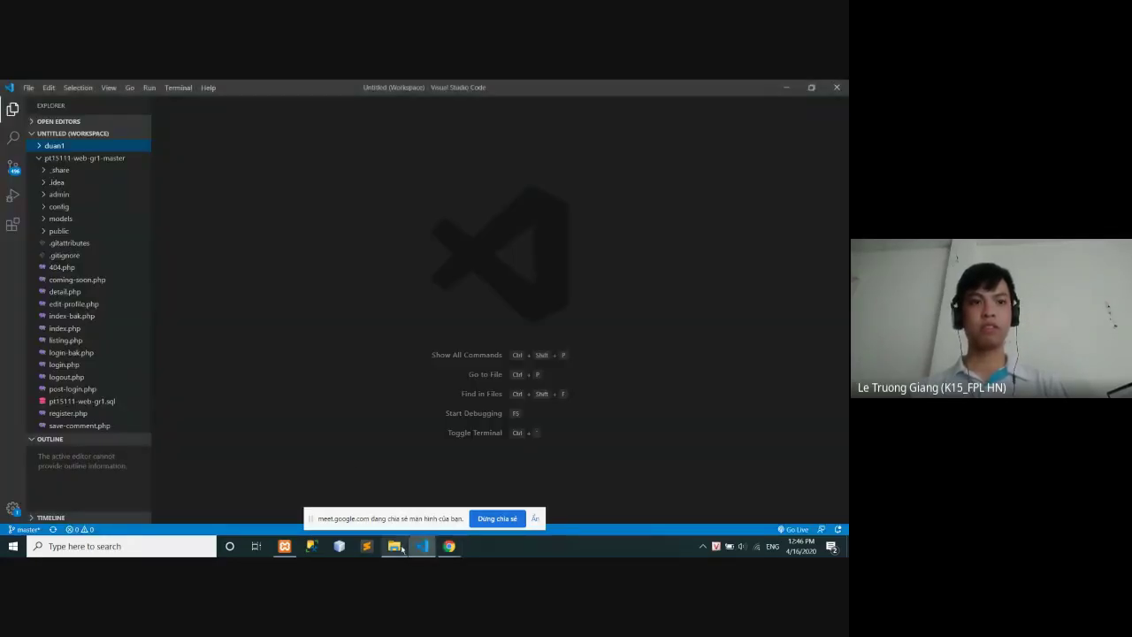
{"action": "left_click", "coordinate": [393, 545]}
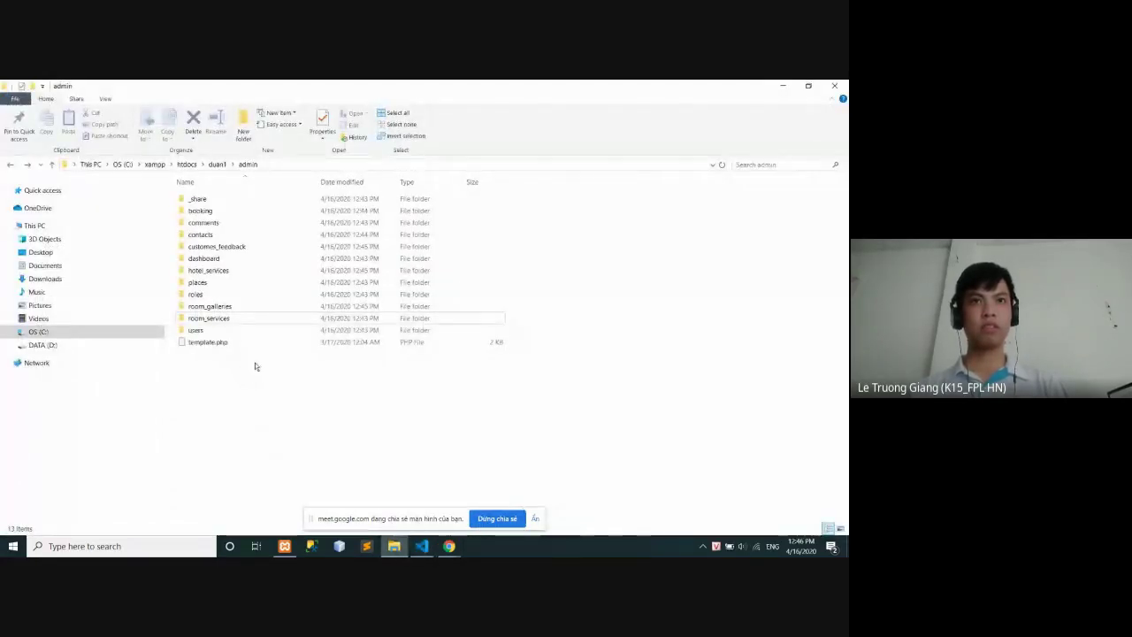
{"action": "right_click", "coordinate": [196, 284]}
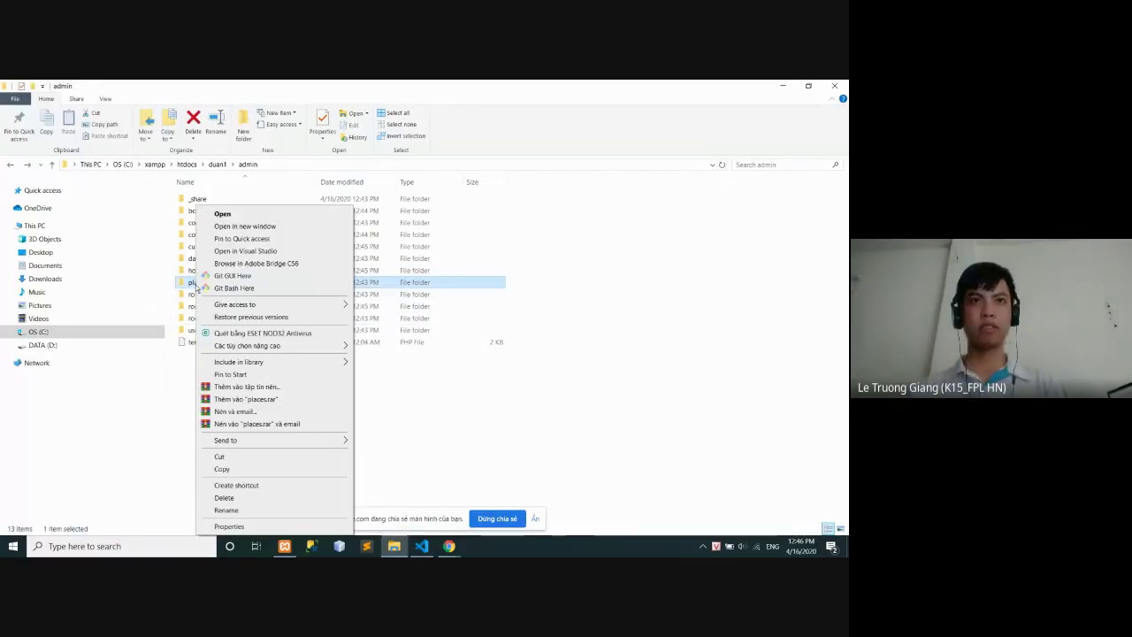
{"action": "left_click", "coordinate": [225, 510]}
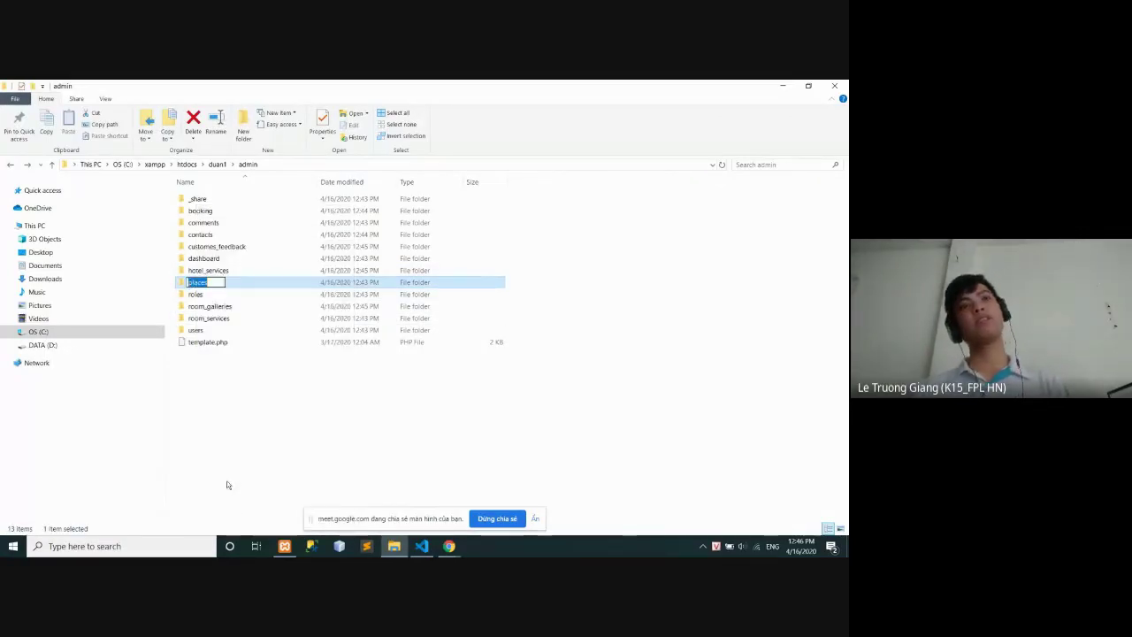
{"action": "type", "text": "room_services_xref"}
{"action": "left_click", "coordinate": [219, 385]}
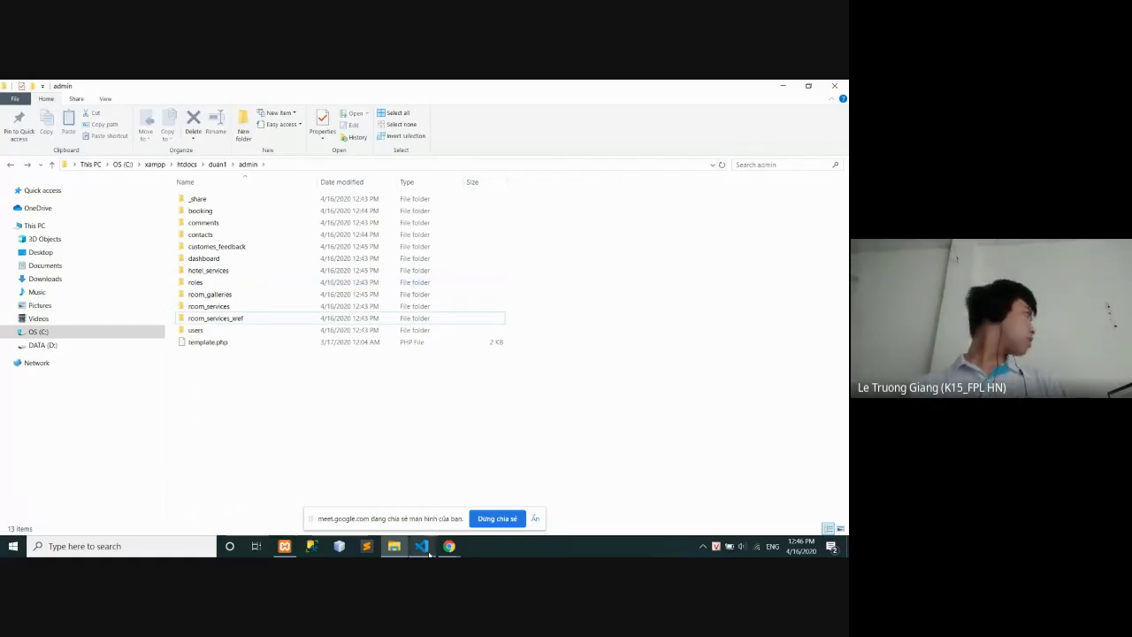
Switch to phpMyAdmin, open the room_types table and copy the table name from its query
{"action": "left_click", "coordinate": [386, 478]}
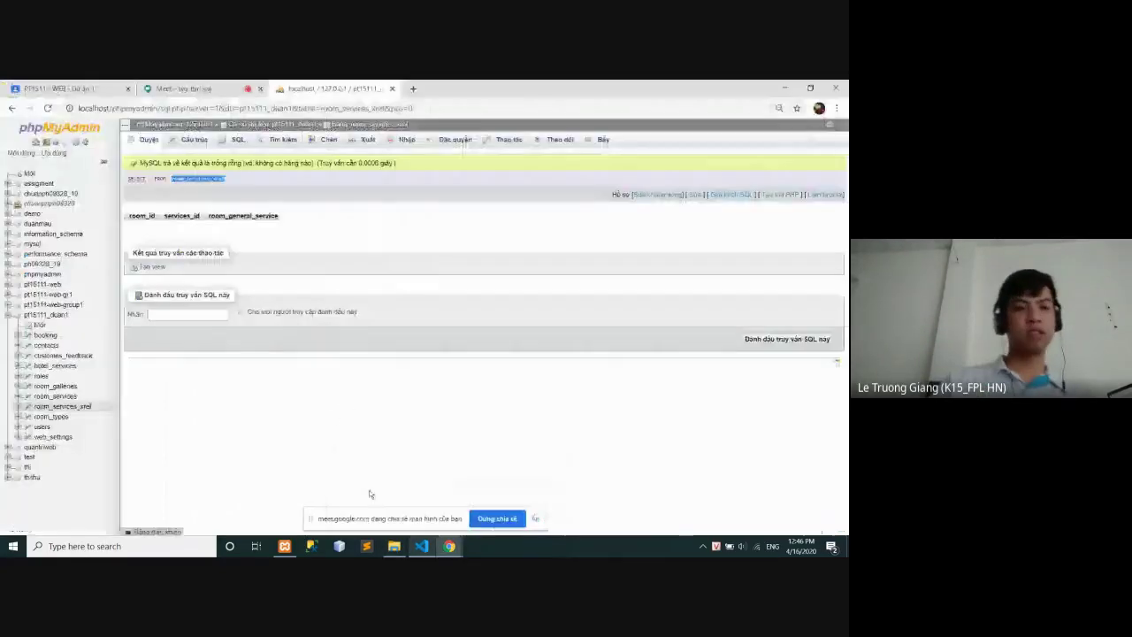
{"action": "left_click", "coordinate": [51, 417]}
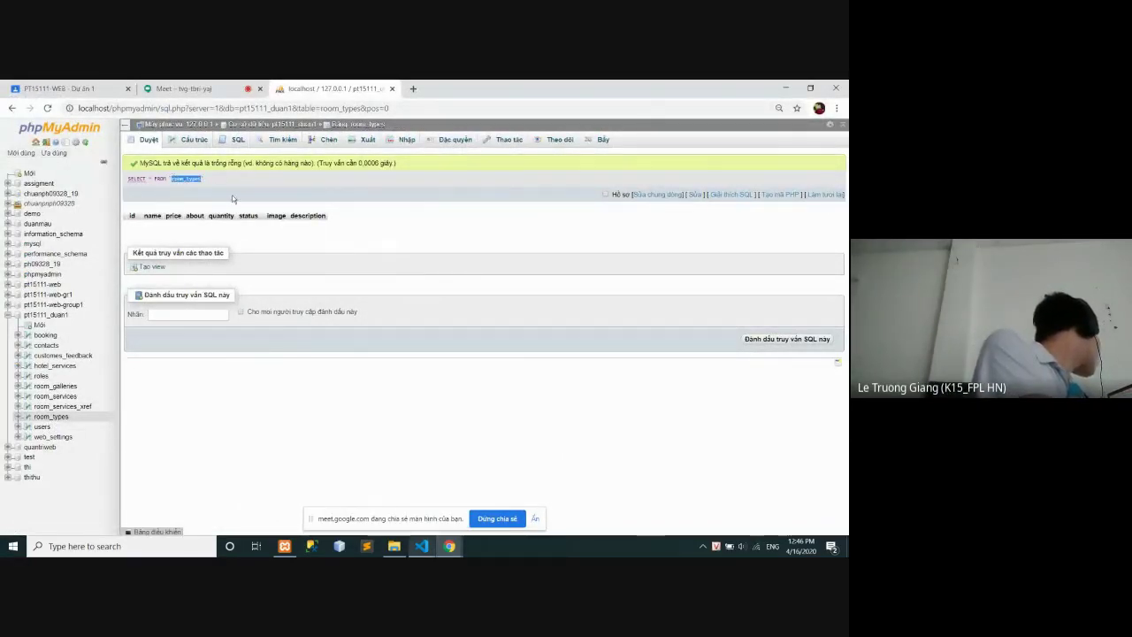
Return to File Explorer and check the contents of the contacts and booking folders in admin
{"action": "left_click", "coordinate": [394, 546]}
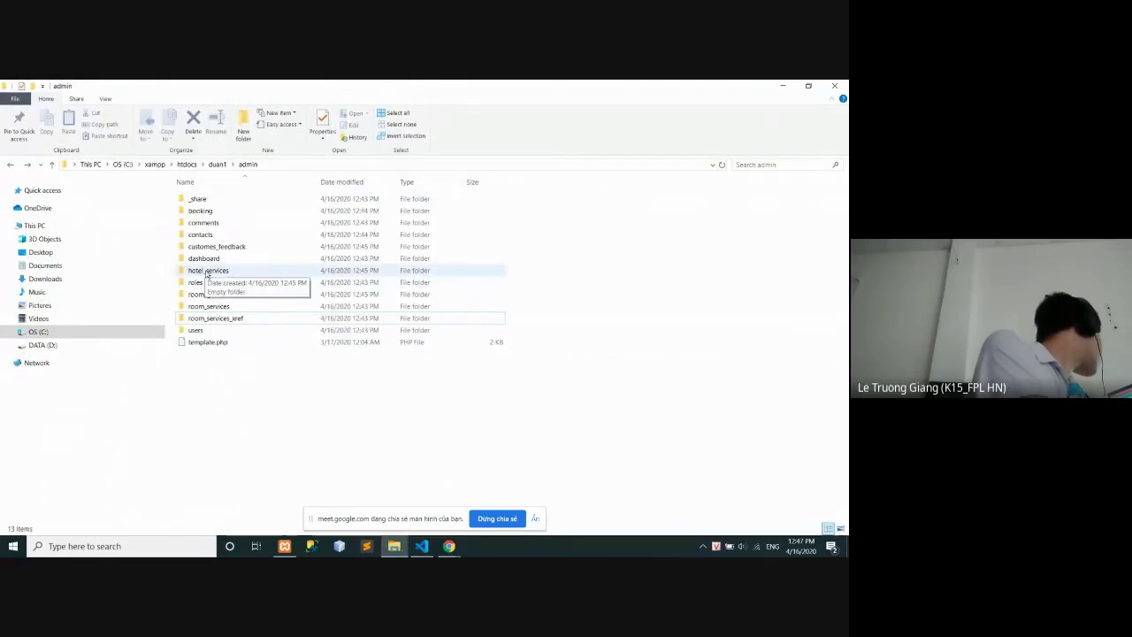
{"action": "double_click", "coordinate": [201, 234]}
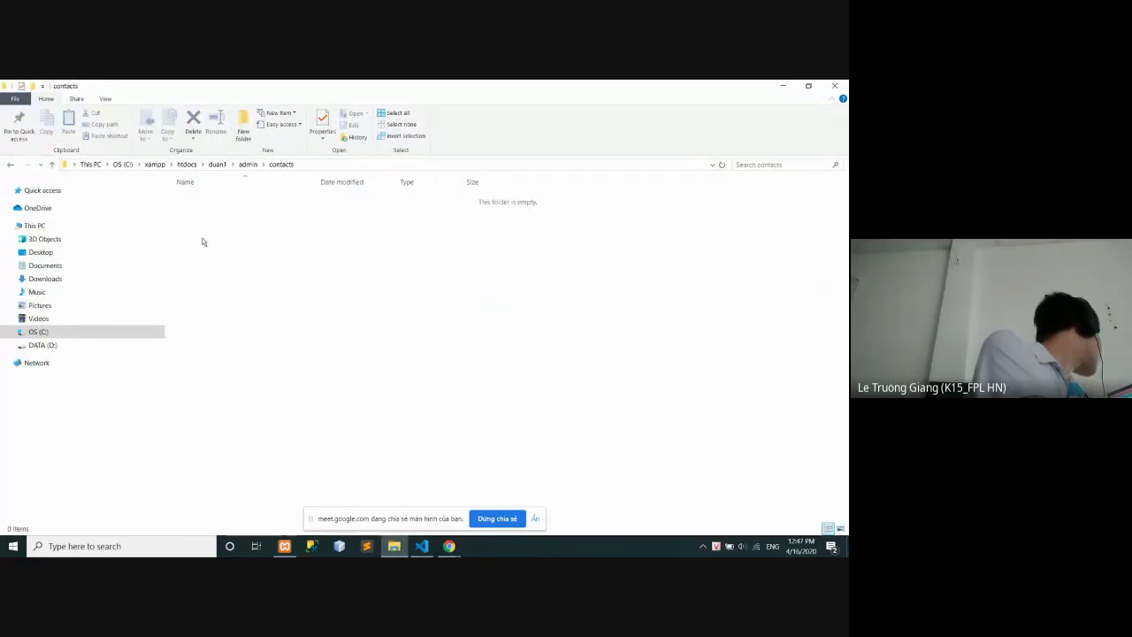
{"action": "left_click", "coordinate": [15, 165]}
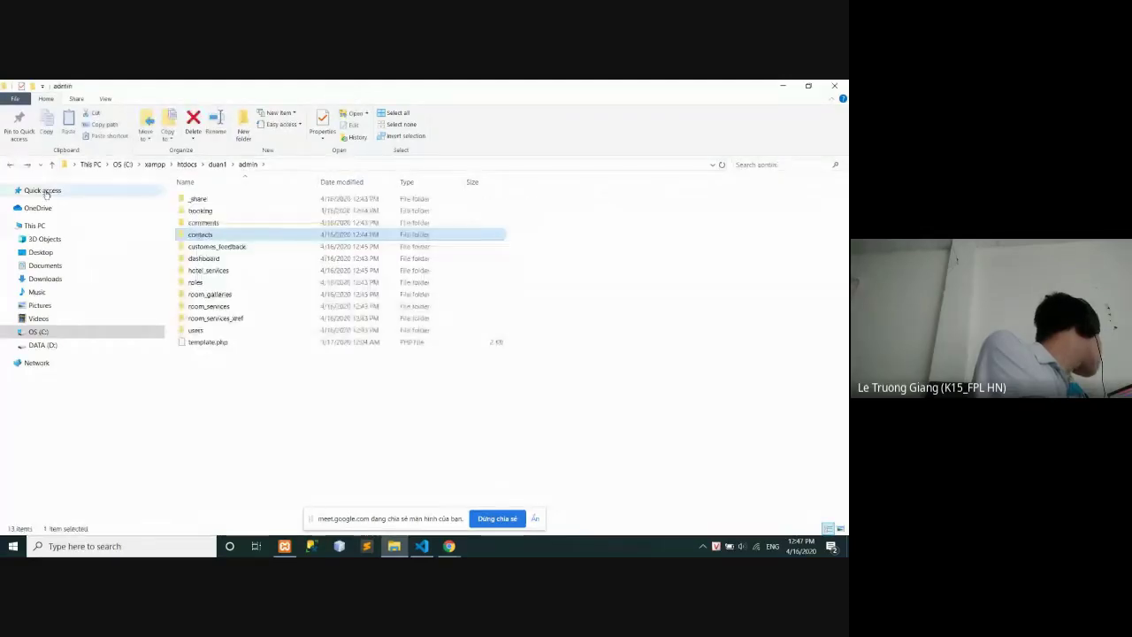
{"action": "double_click", "coordinate": [200, 211]}
{"action": "left_click", "coordinate": [10, 164]}
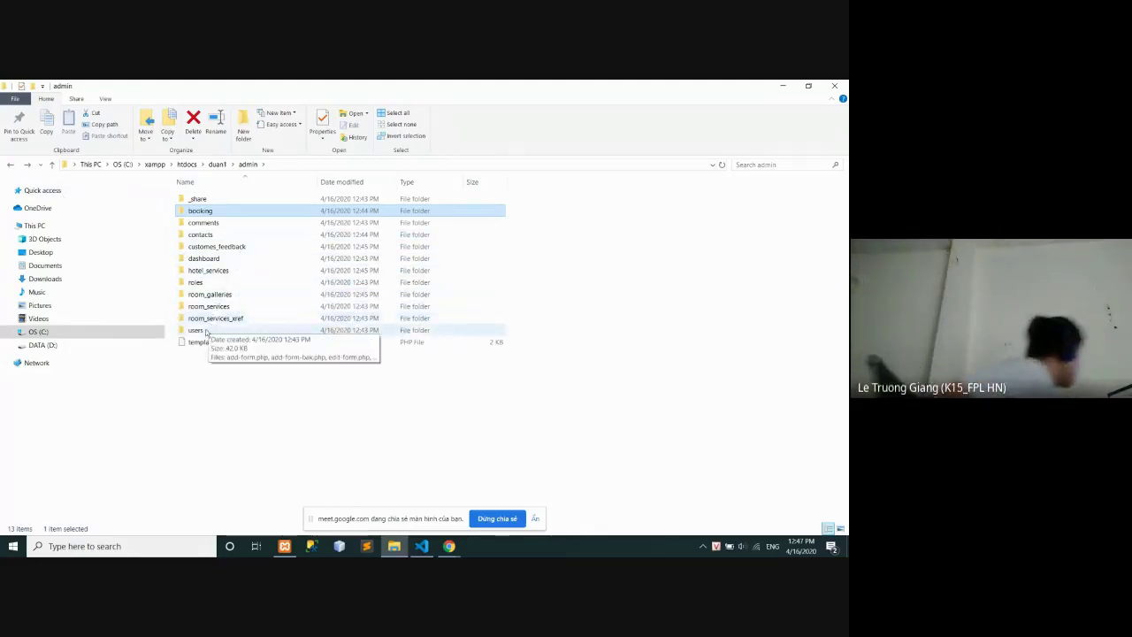
Create a folder named room_types in admin, and switch to Visual Studio Code
{"action": "left_click", "coordinate": [239, 133]}
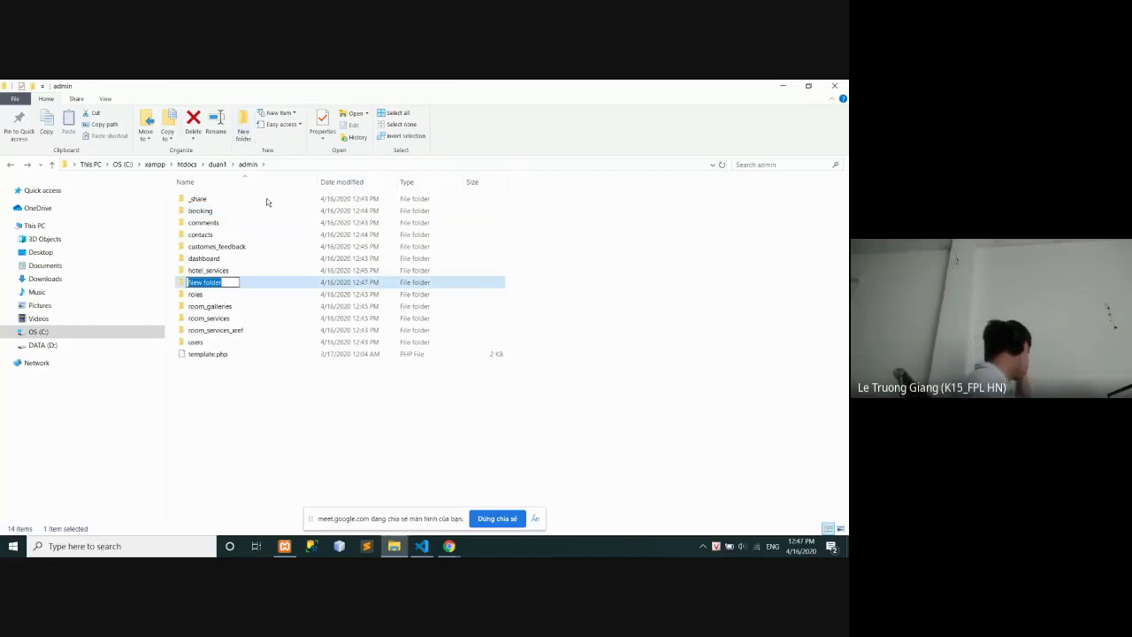
{"action": "type", "text": "room_types"}
{"action": "key", "text": "Return"}
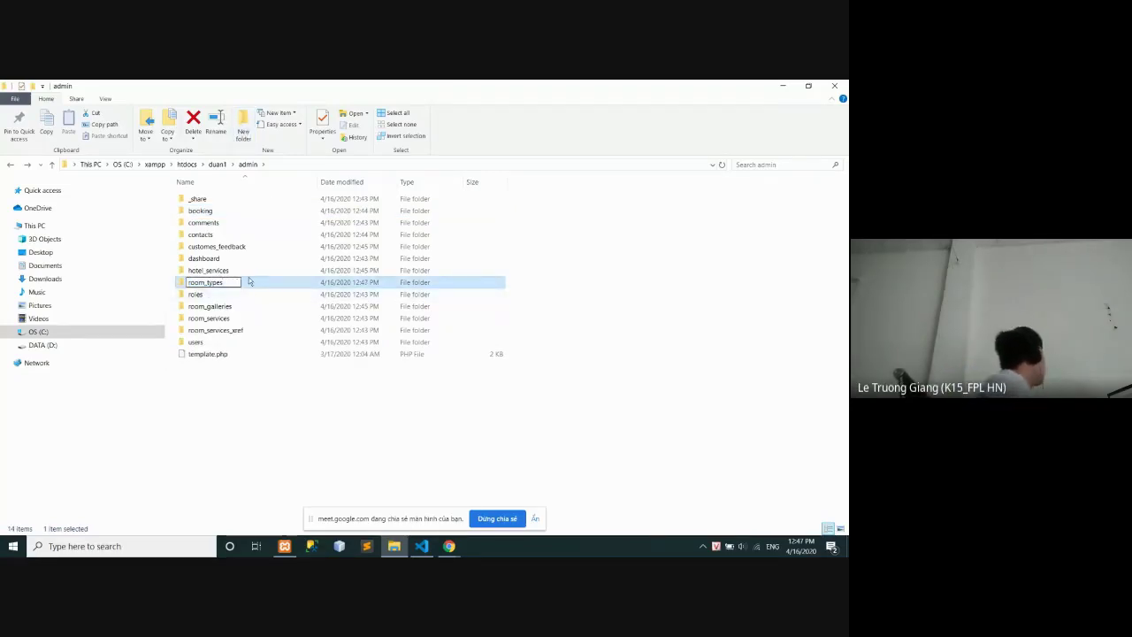
{"action": "left_click", "coordinate": [265, 427]}
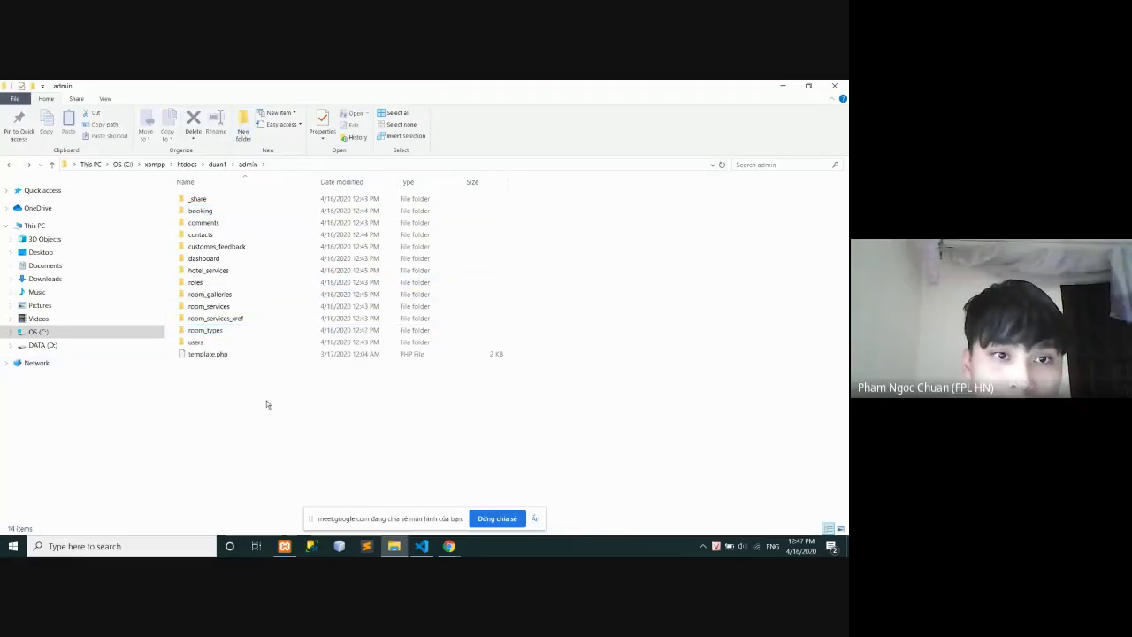
{"action": "left_click", "coordinate": [422, 546]}
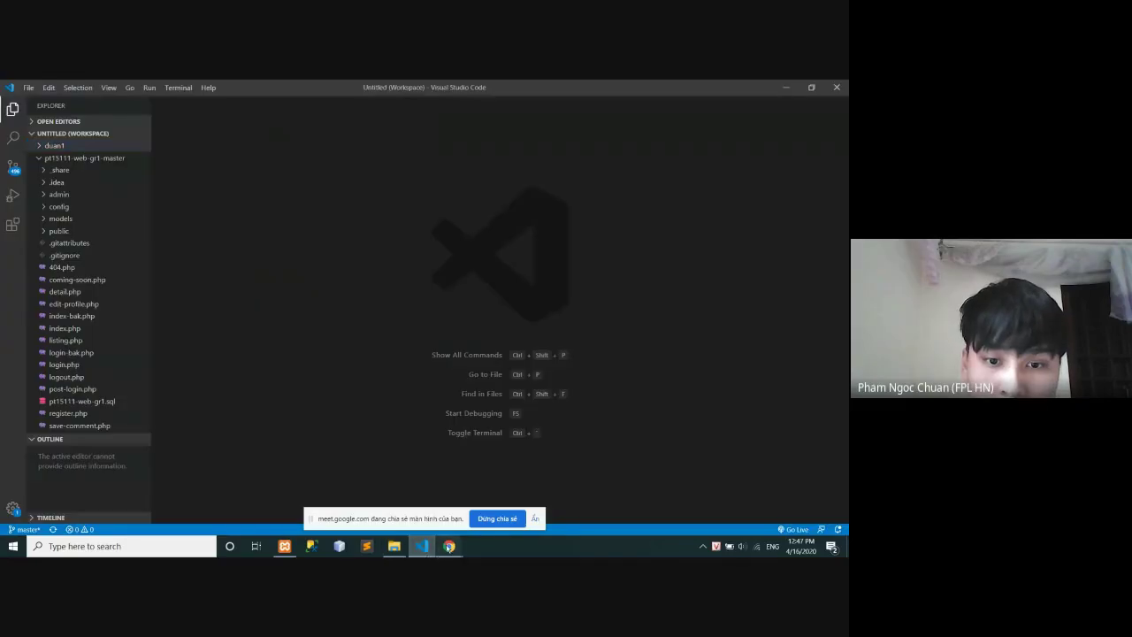
View the web_settings table in phpMyAdmin, and check the contents of the dashboard and hotel_services folders in admin in File Explorer
{"action": "mouse_move", "coordinate": [450, 545]}
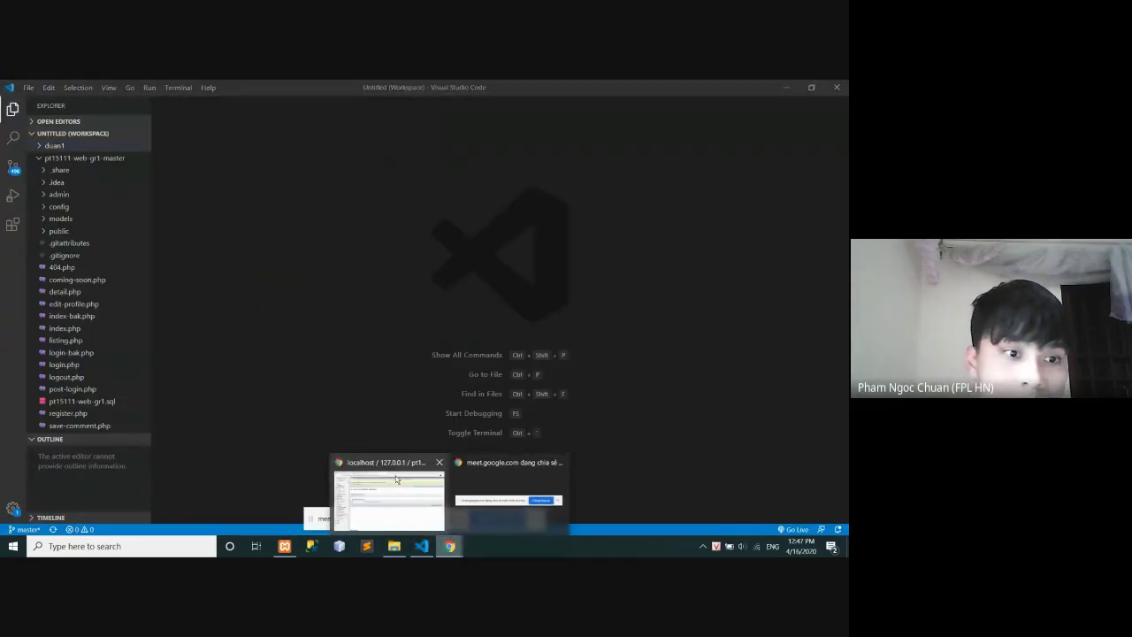
{"action": "left_click", "coordinate": [396, 480]}
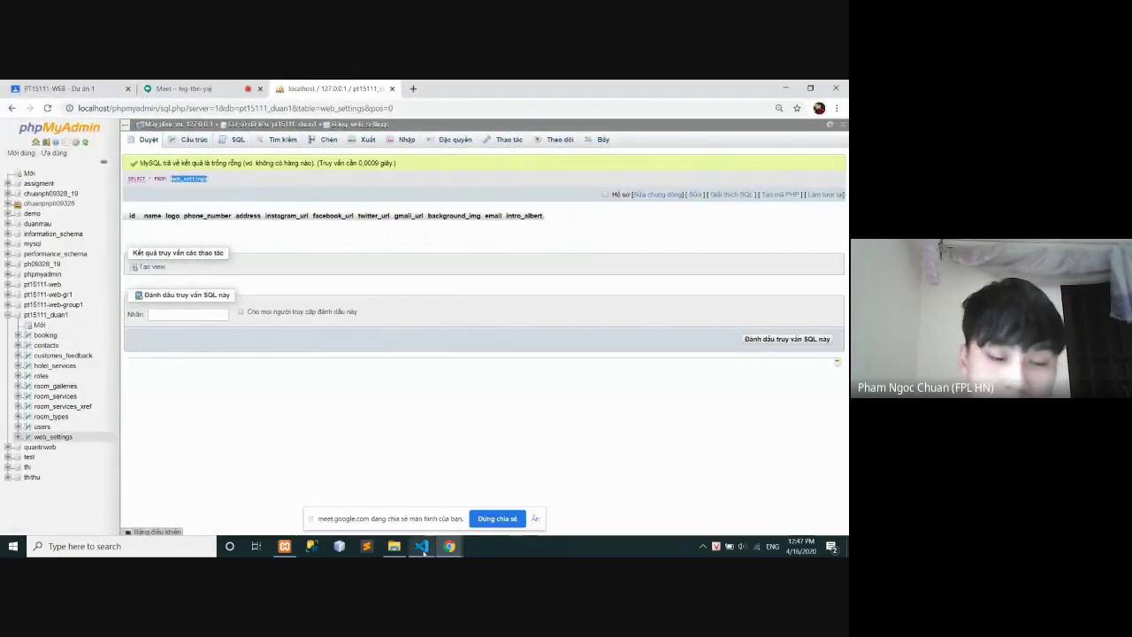
{"action": "left_click", "coordinate": [393, 546]}
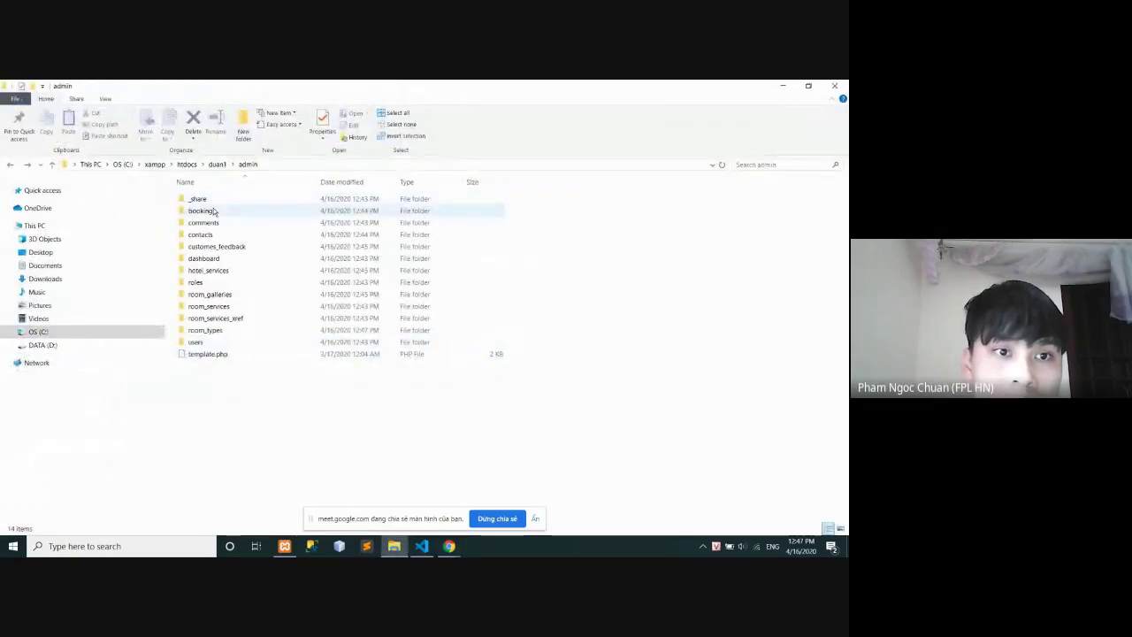
{"action": "double_click", "coordinate": [217, 258]}
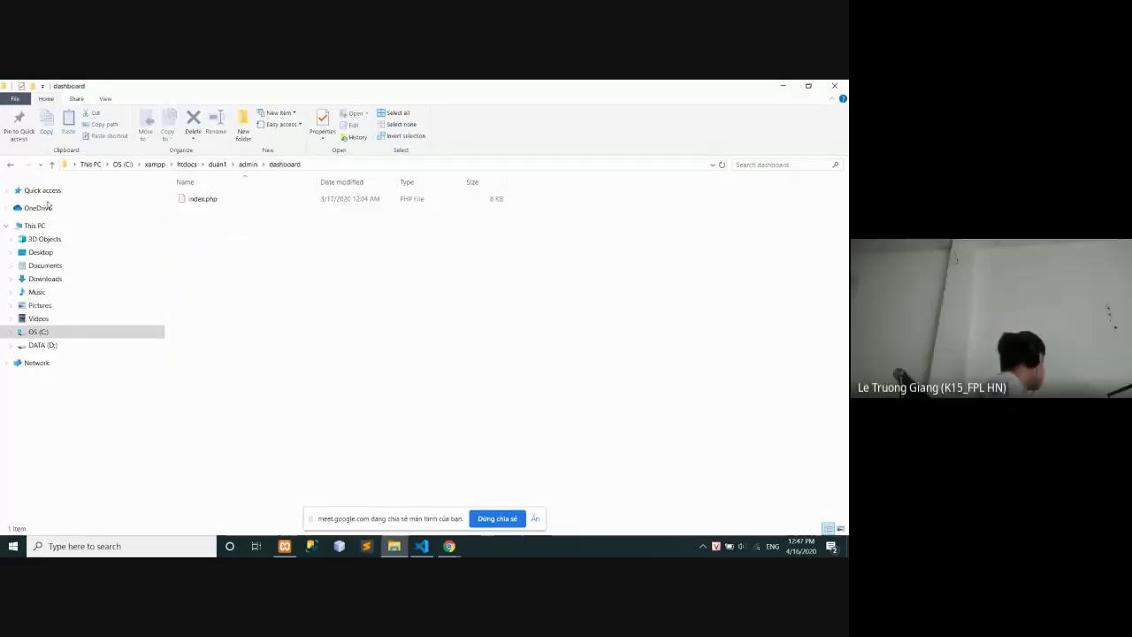
{"action": "left_click", "coordinate": [11, 168]}
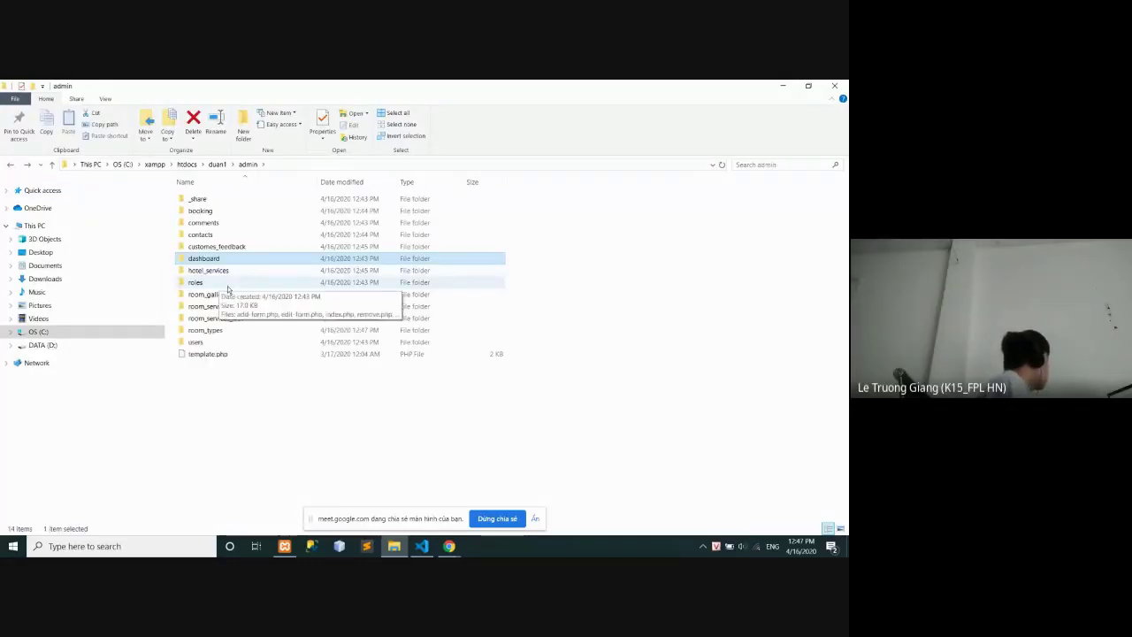
{"action": "double_click", "coordinate": [217, 275]}
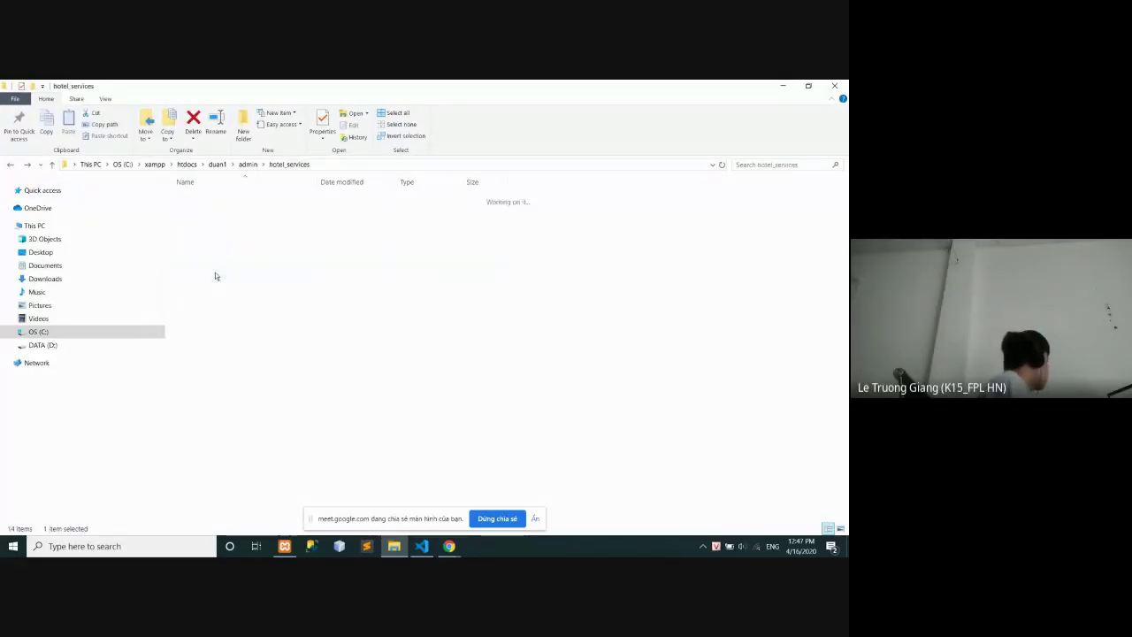
{"action": "left_click", "coordinate": [9, 165]}
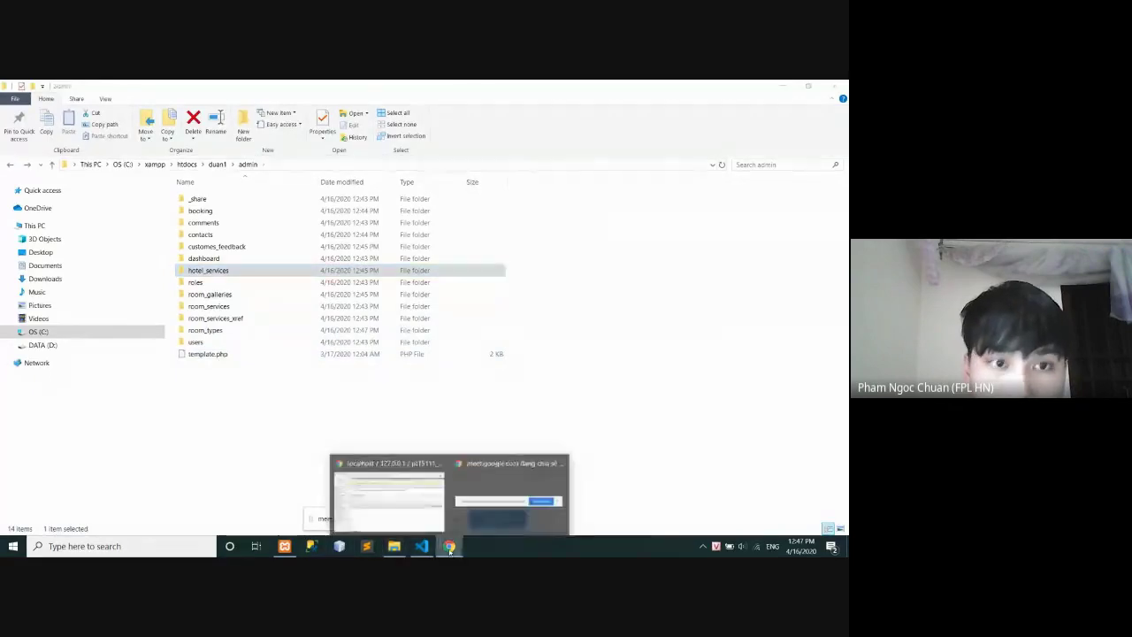
{"action": "left_click", "coordinate": [270, 466]}
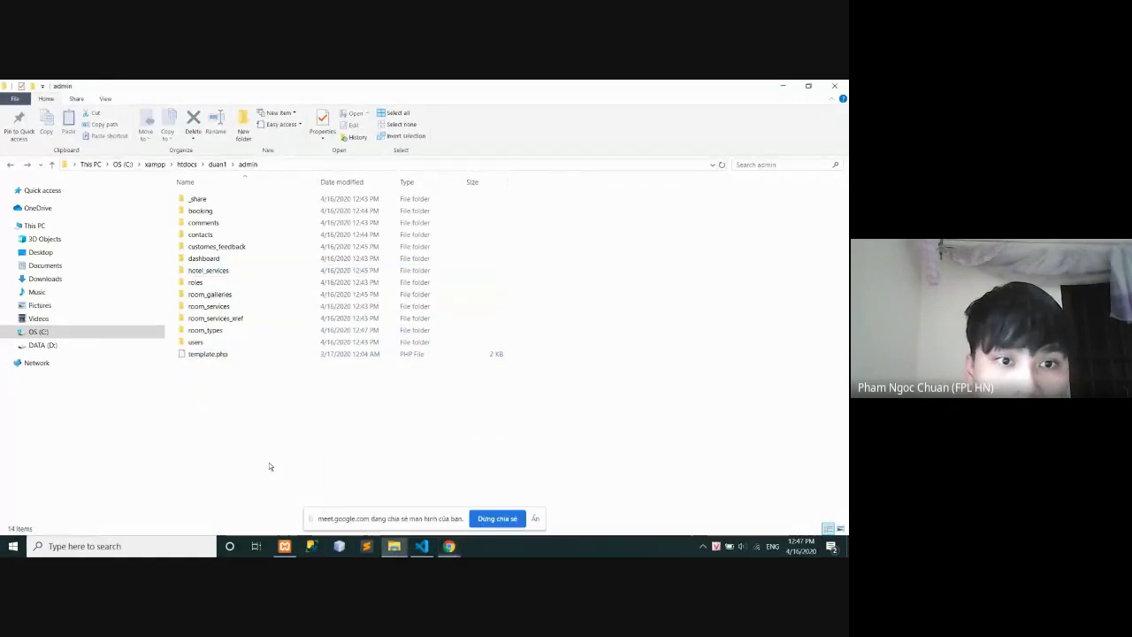
Switch back to phpMyAdmin and review the list of tables in the pt15111_duan1 database
{"action": "left_click", "coordinate": [422, 546]}
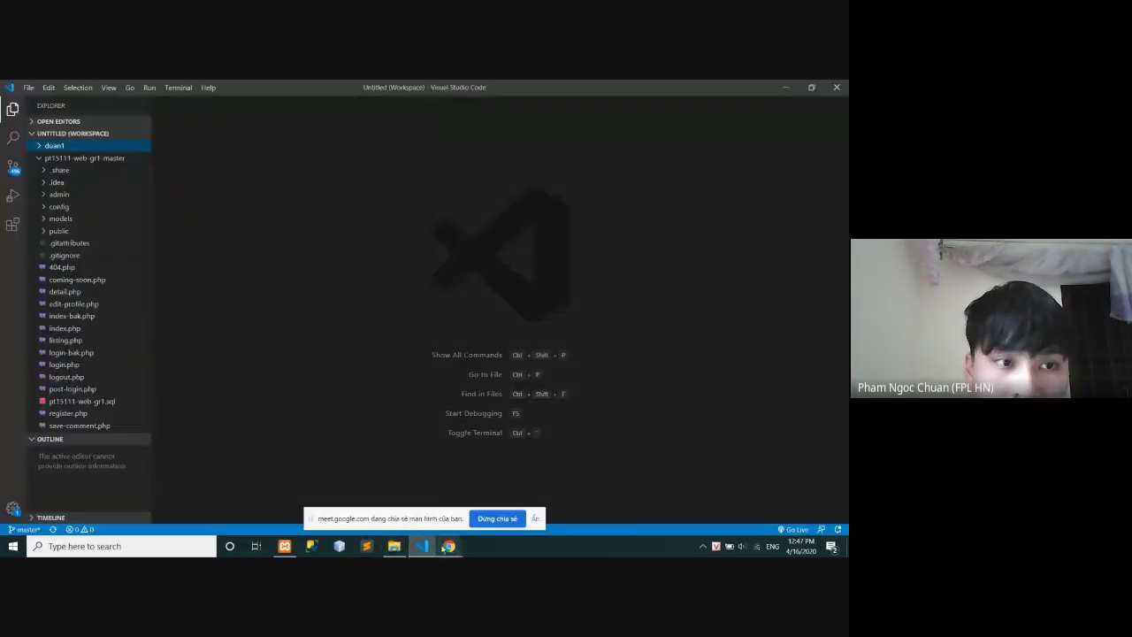
{"action": "mouse_move", "coordinate": [447, 546]}
{"action": "left_click", "coordinate": [398, 491]}
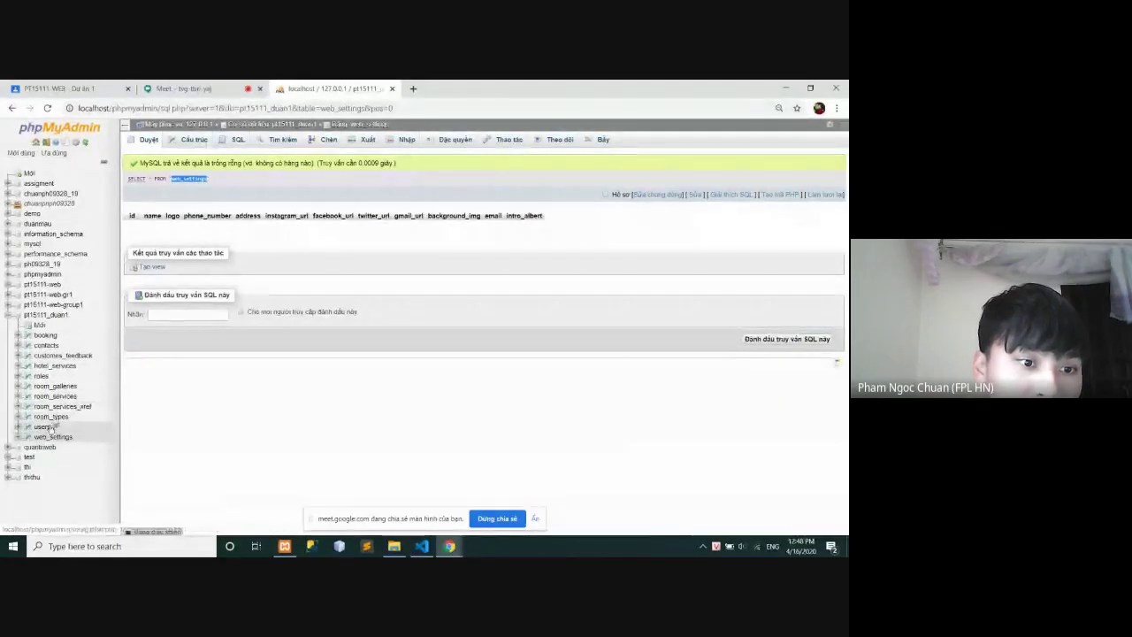
{"action": "left_click", "coordinate": [422, 545]}
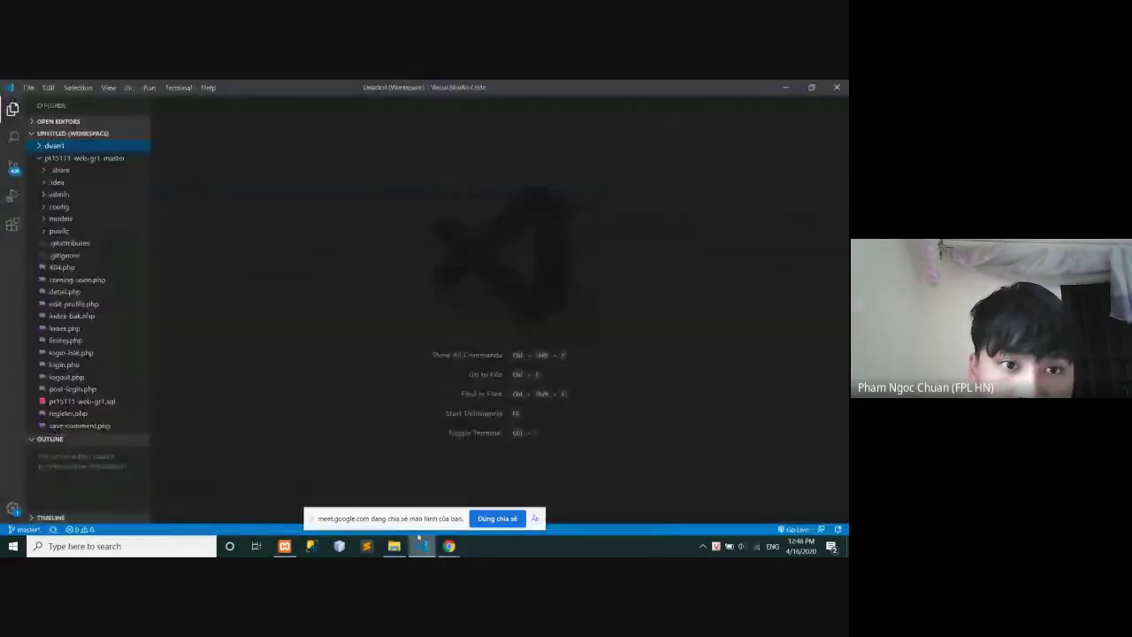
{"action": "mouse_move", "coordinate": [451, 546]}
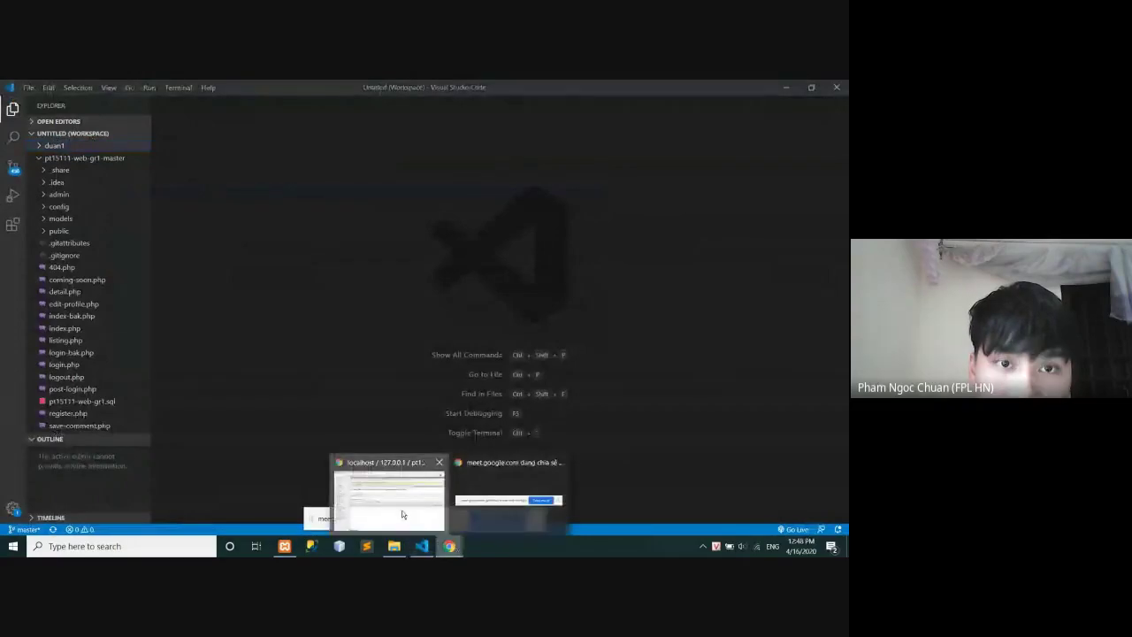
{"action": "left_click", "coordinate": [385, 503]}
Return to File Explorer and create a folder named web_settings in admin
{"action": "left_click", "coordinate": [393, 546]}
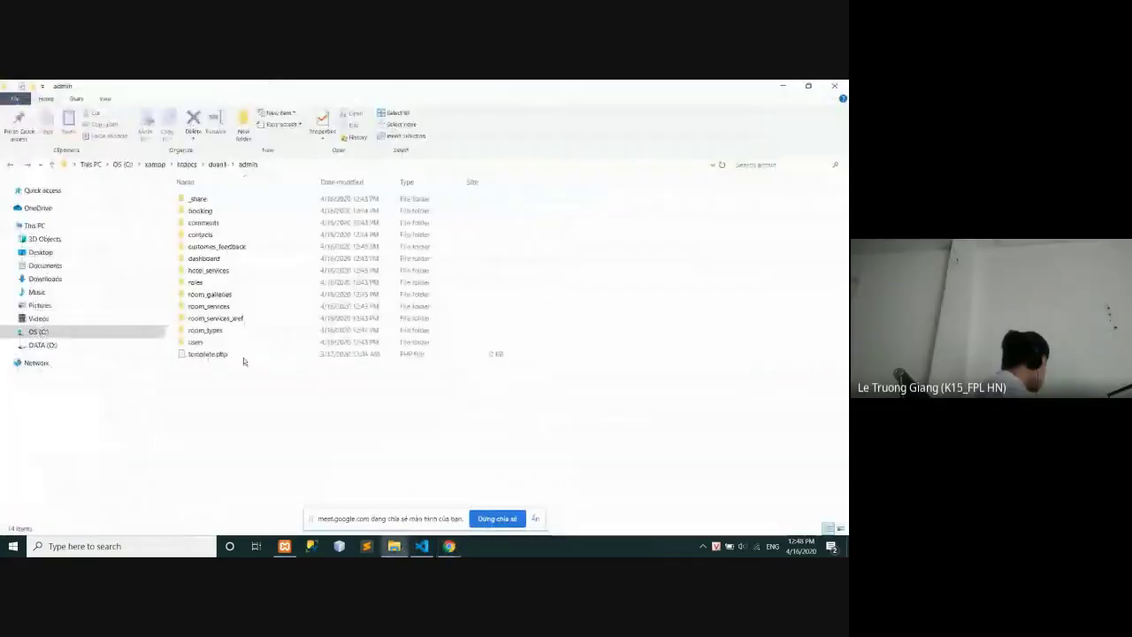
{"action": "left_click", "coordinate": [244, 130]}
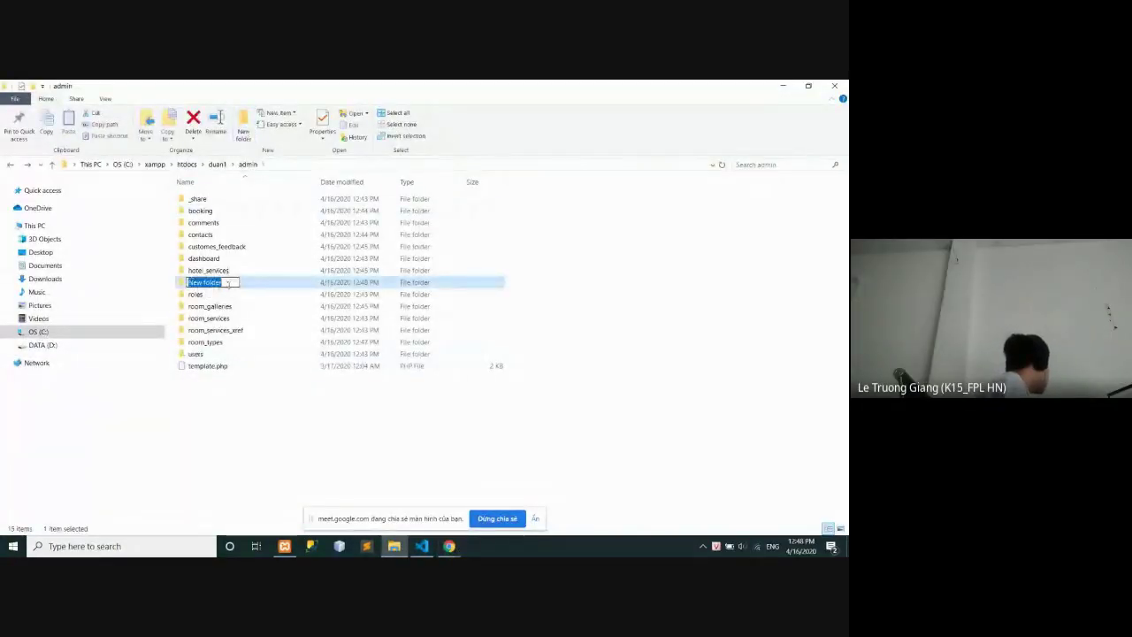
{"action": "type", "text": "web_settings"}
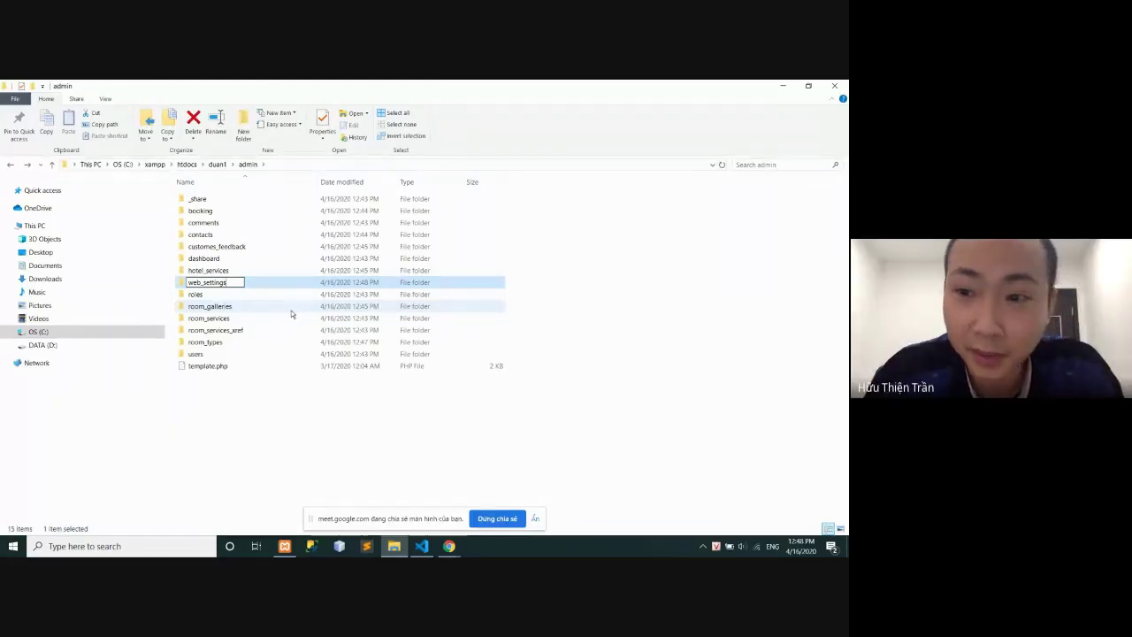
{"action": "key", "text": "Return"}
{"action": "left_click", "coordinate": [257, 424]}
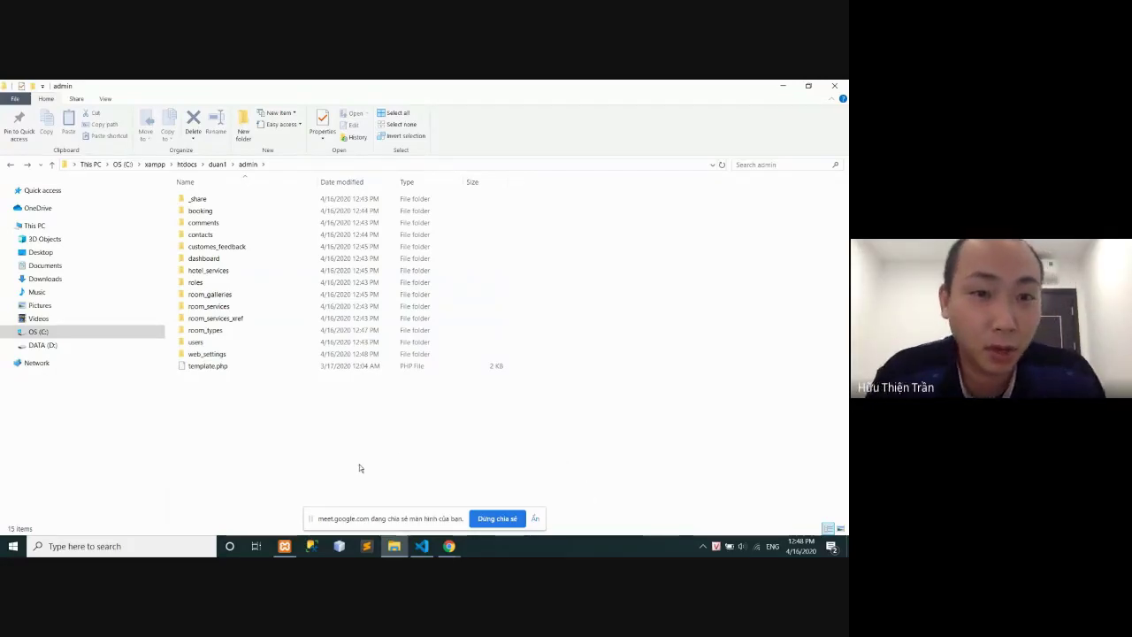
Go back to the duan1 folder, and switch to the browser to check the Google Meet call
{"action": "left_click", "coordinate": [7, 169]}
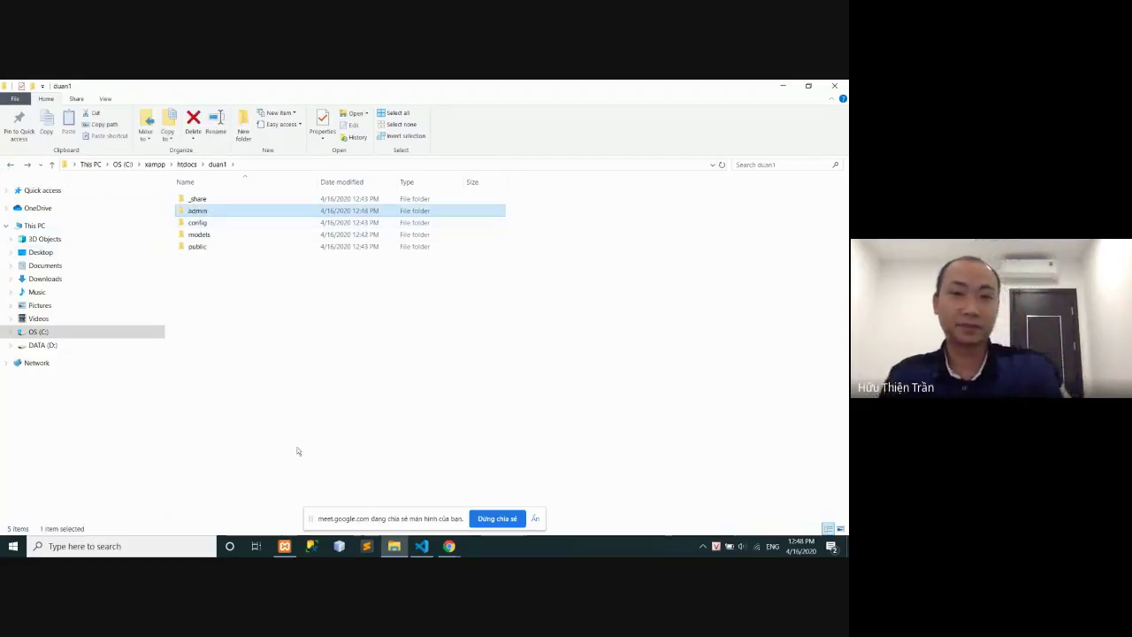
{"action": "mouse_move", "coordinate": [447, 549]}
{"action": "left_click", "coordinate": [395, 490]}
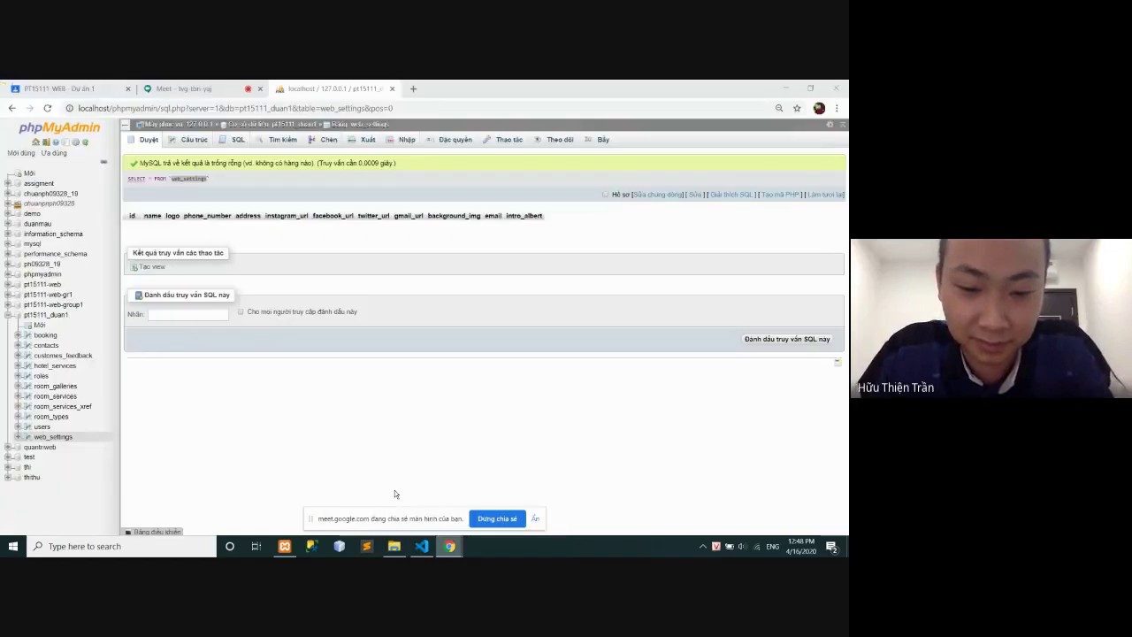
{"action": "left_click", "coordinate": [168, 89]}
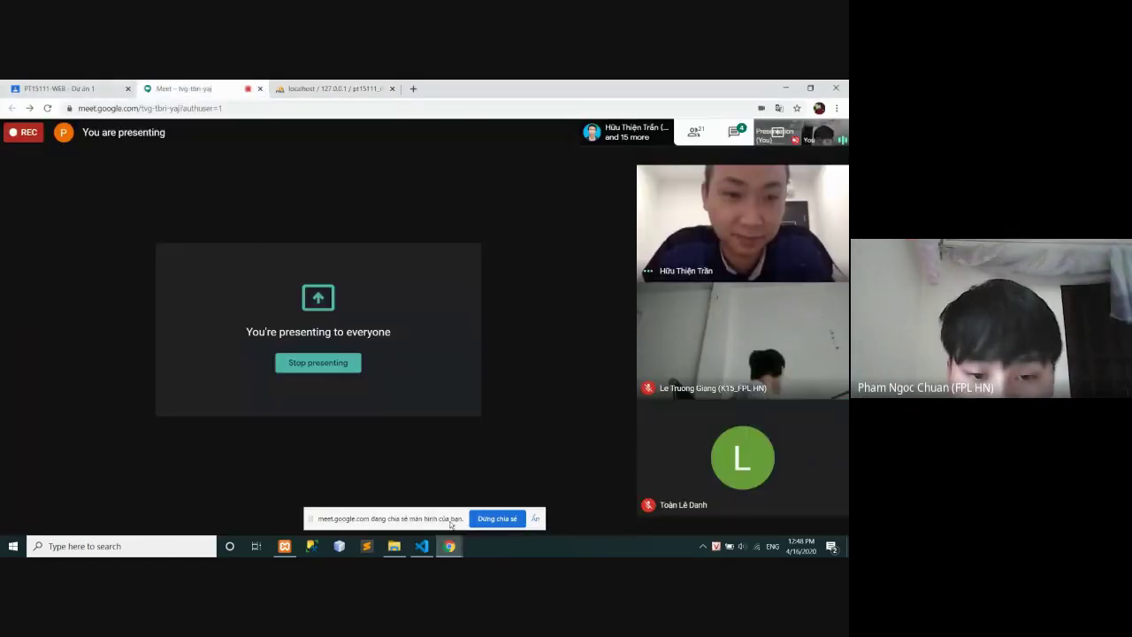
{"action": "left_click", "coordinate": [418, 541]}
Return to File Explorer and look through the Downloads, DATA (D:), Desktop and Documents locations
{"action": "left_click", "coordinate": [392, 543]}
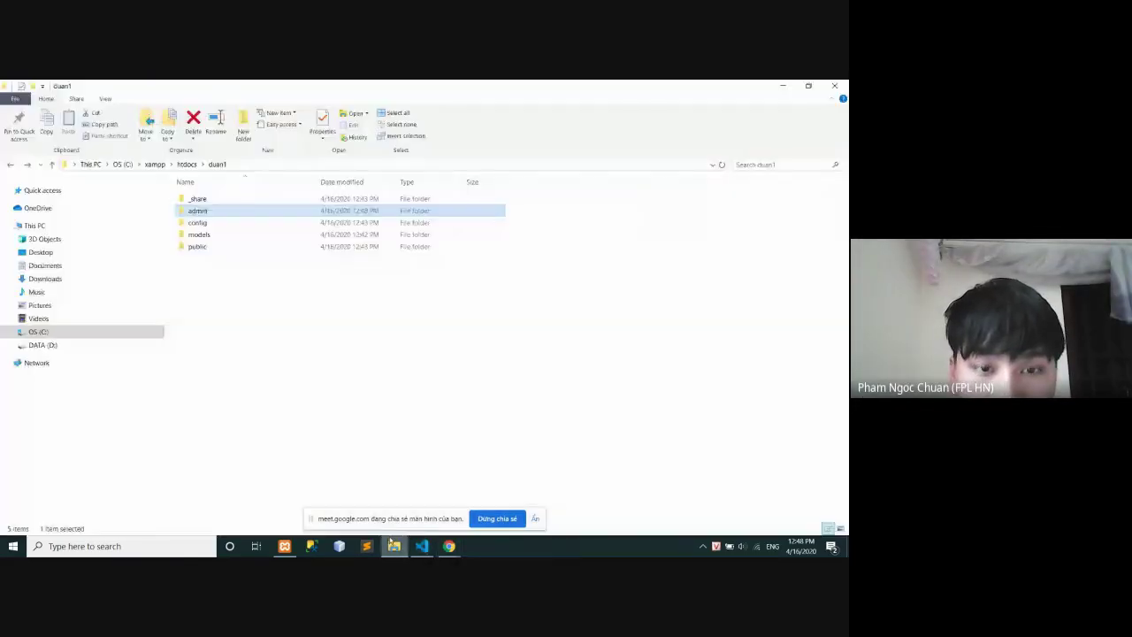
{"action": "left_click", "coordinate": [282, 361]}
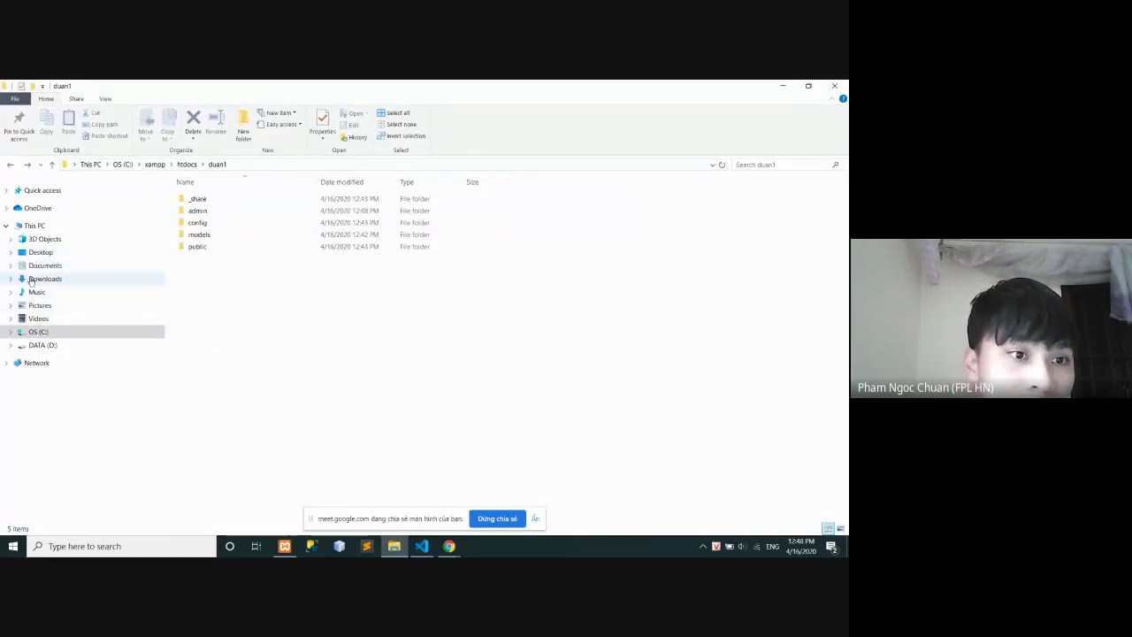
{"action": "left_click", "coordinate": [31, 279]}
{"action": "scroll", "coordinate": [333, 353], "scroll_direction": "down", "scroll_amount": 10}
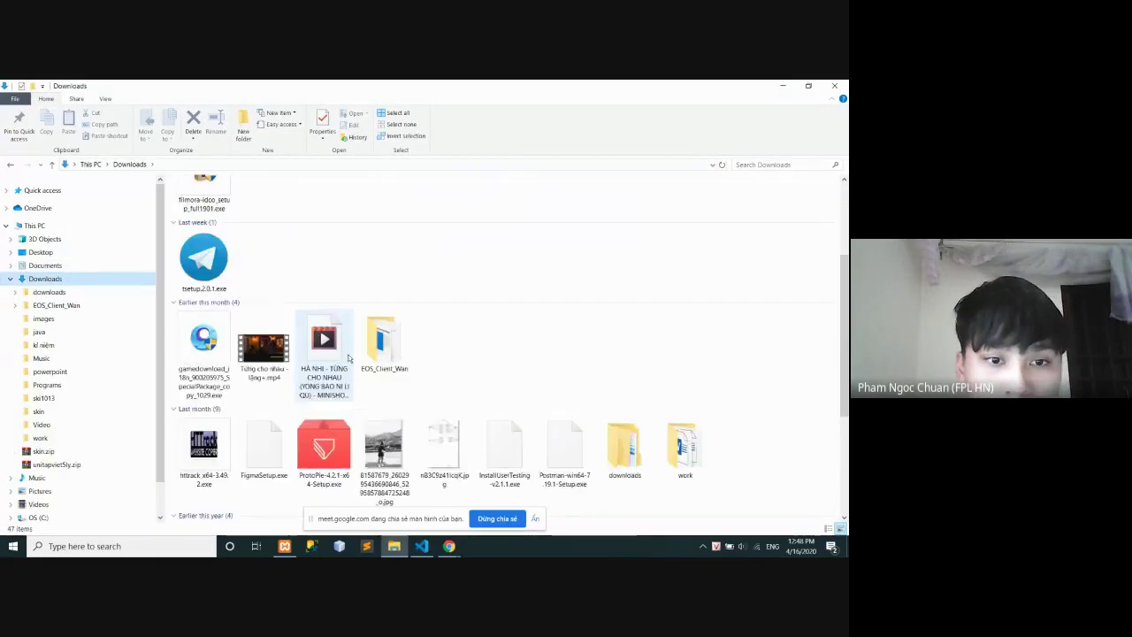
{"action": "scroll", "coordinate": [247, 327], "scroll_direction": "up", "scroll_amount": 5}
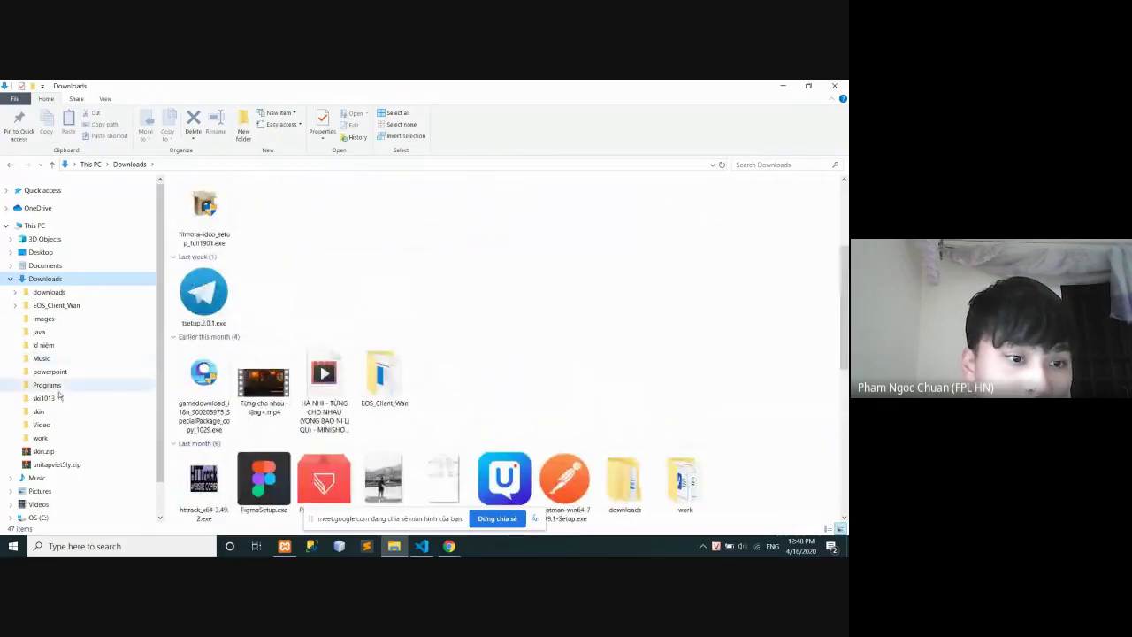
{"action": "scroll", "coordinate": [79, 389], "scroll_direction": "down", "scroll_amount": 1}
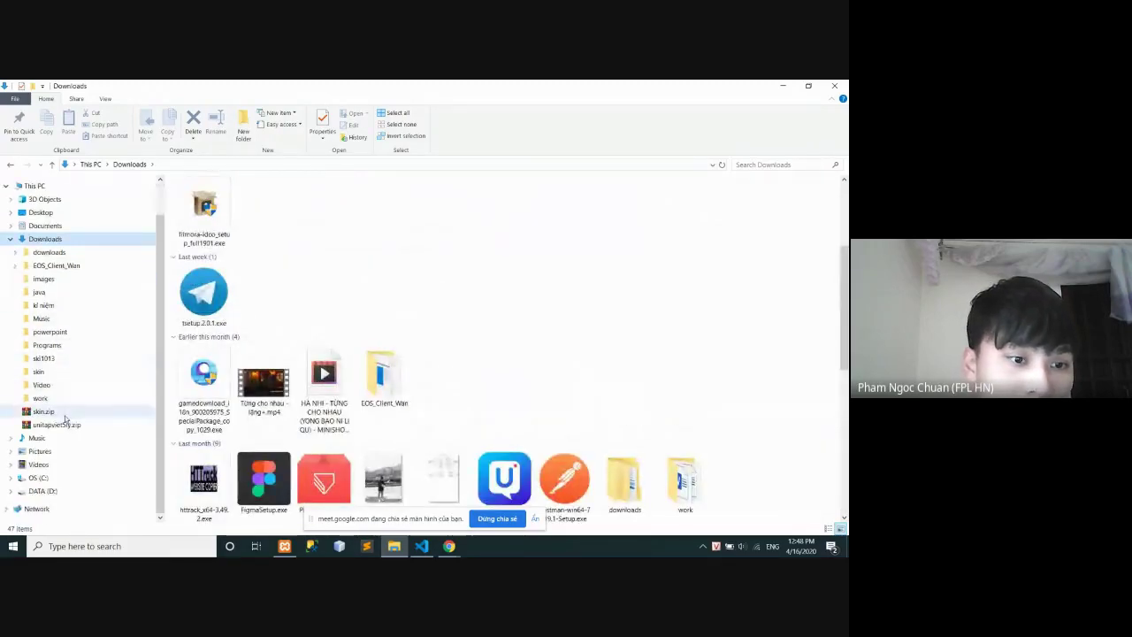
{"action": "left_click", "coordinate": [40, 491]}
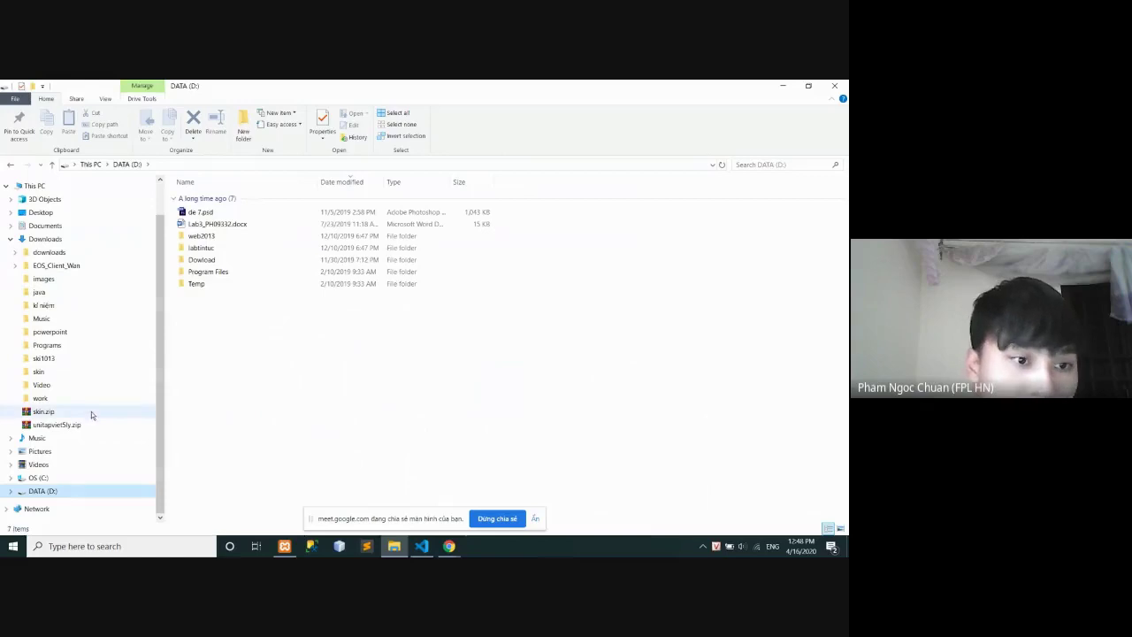
{"action": "scroll", "coordinate": [81, 386], "scroll_direction": "up", "scroll_amount": 3}
{"action": "left_click", "coordinate": [40, 253]}
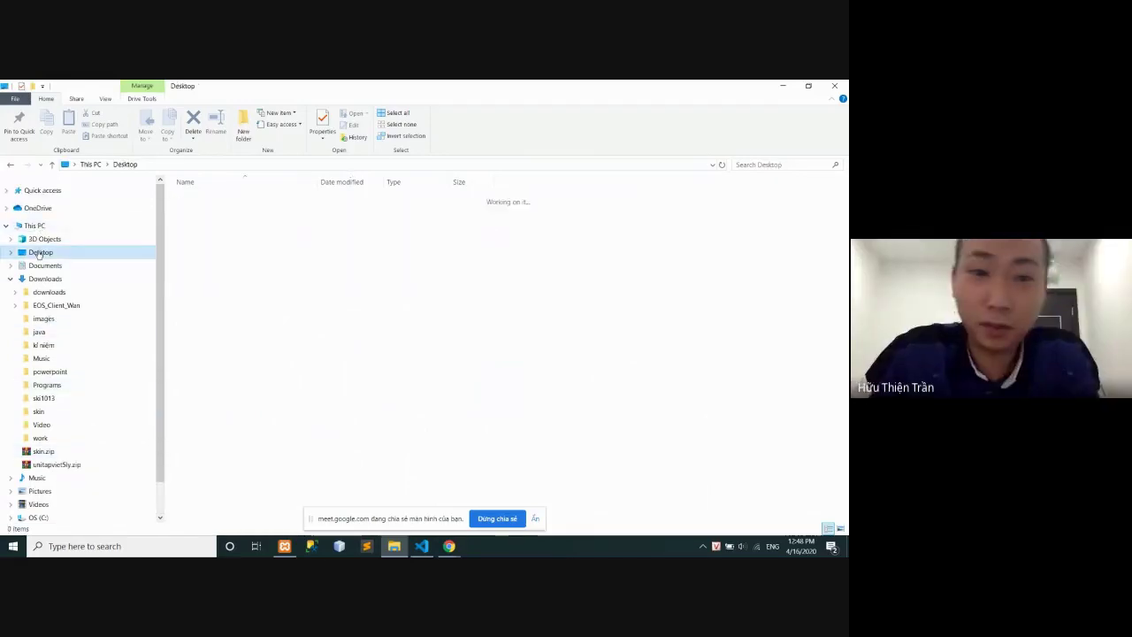
{"action": "left_click", "coordinate": [39, 267]}
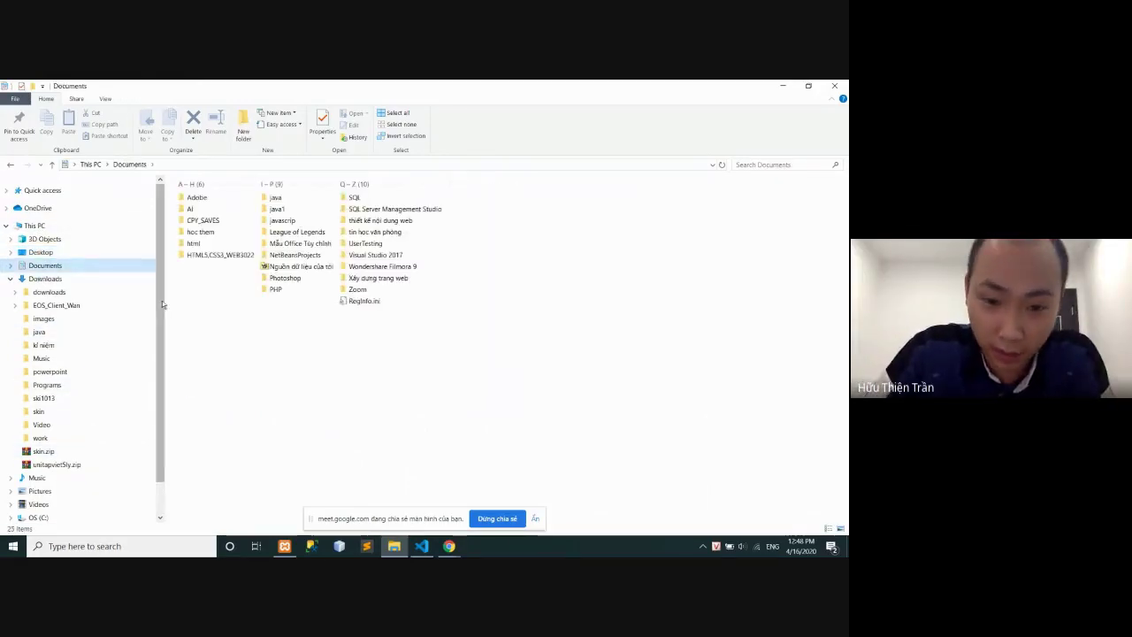
Minimize File Explorer and switch to the Google Meet call in the browser
{"action": "left_click", "coordinate": [786, 89]}
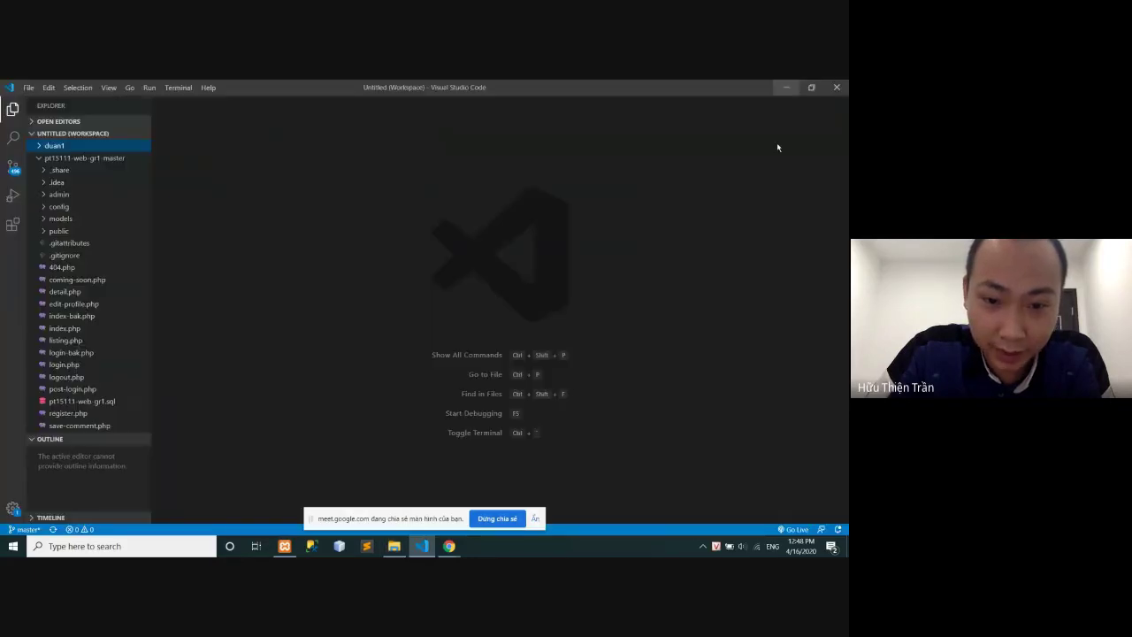
{"action": "mouse_move", "coordinate": [449, 546]}
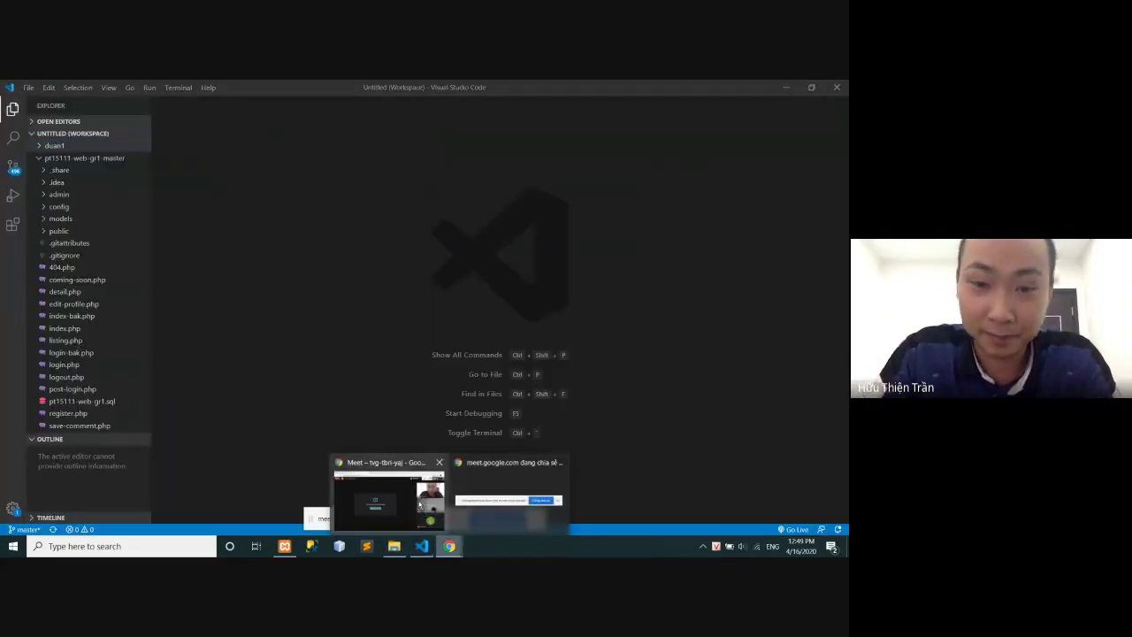
{"action": "left_click", "coordinate": [412, 503]}
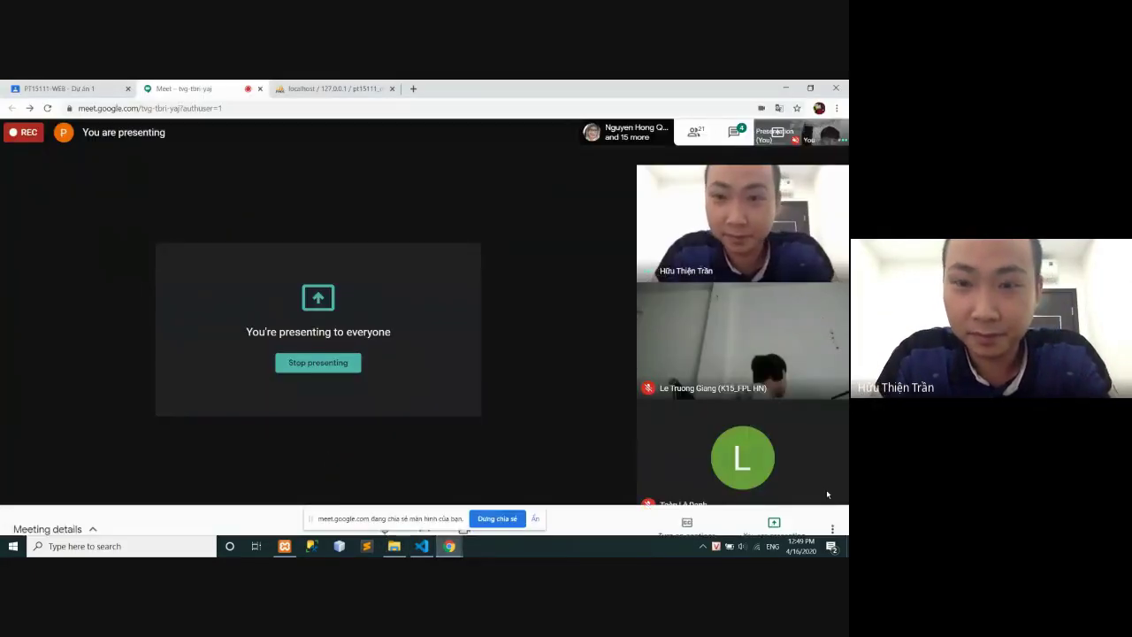